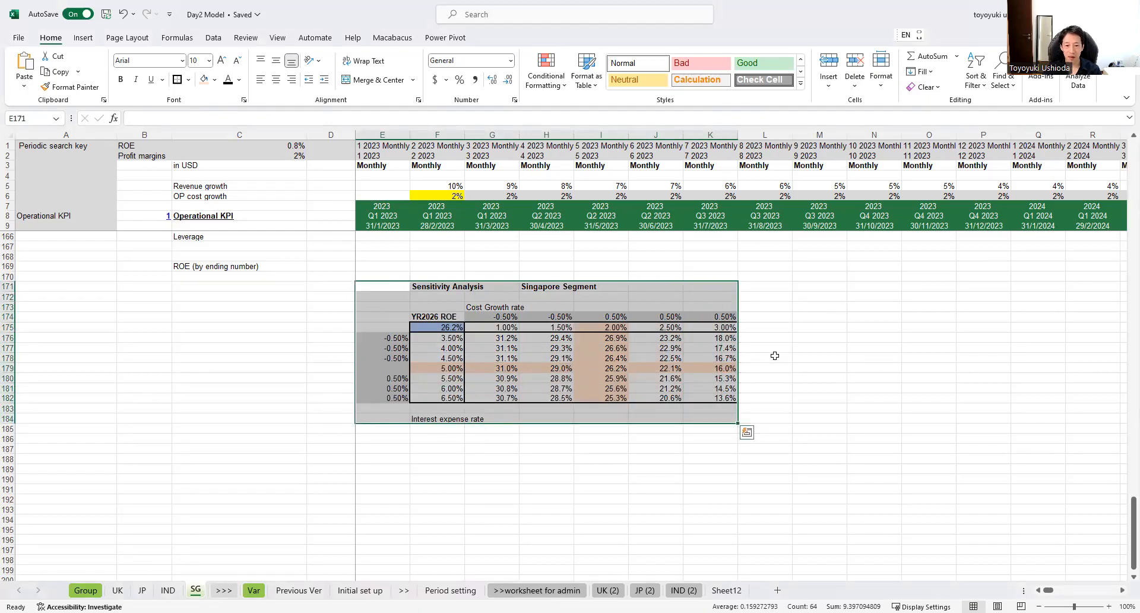
Step: Inspect the YR2026 ROE reference cell and the first cost growth increment in the Singapore sensitivity table
scroll(776, 357, "up", 1, "ctrl")
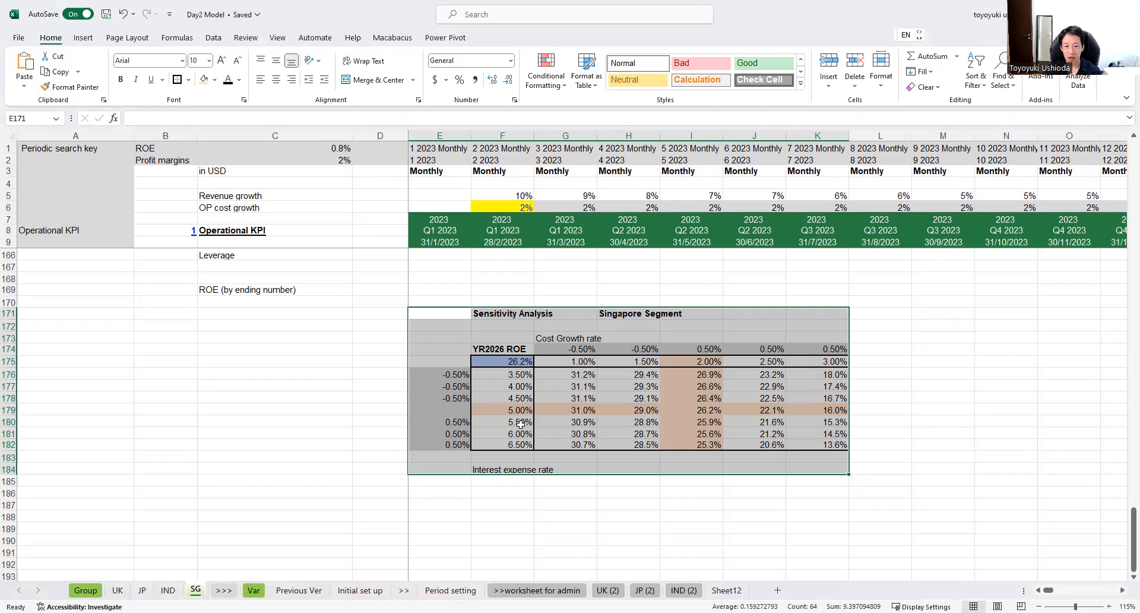
left_click(513, 346)
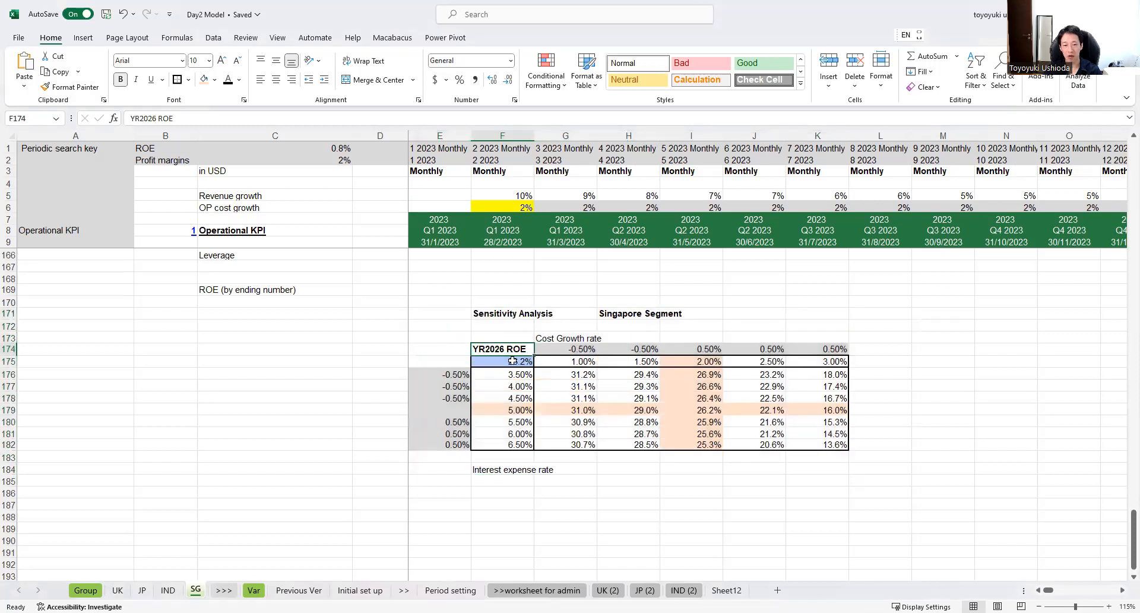
left_click(513, 361)
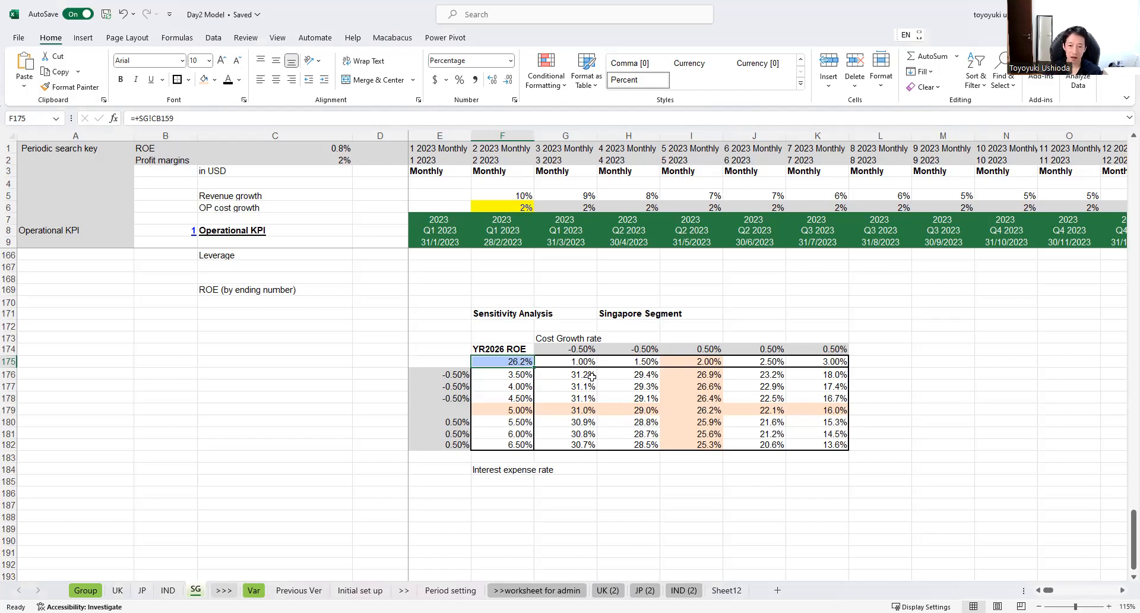
left_click(576, 348)
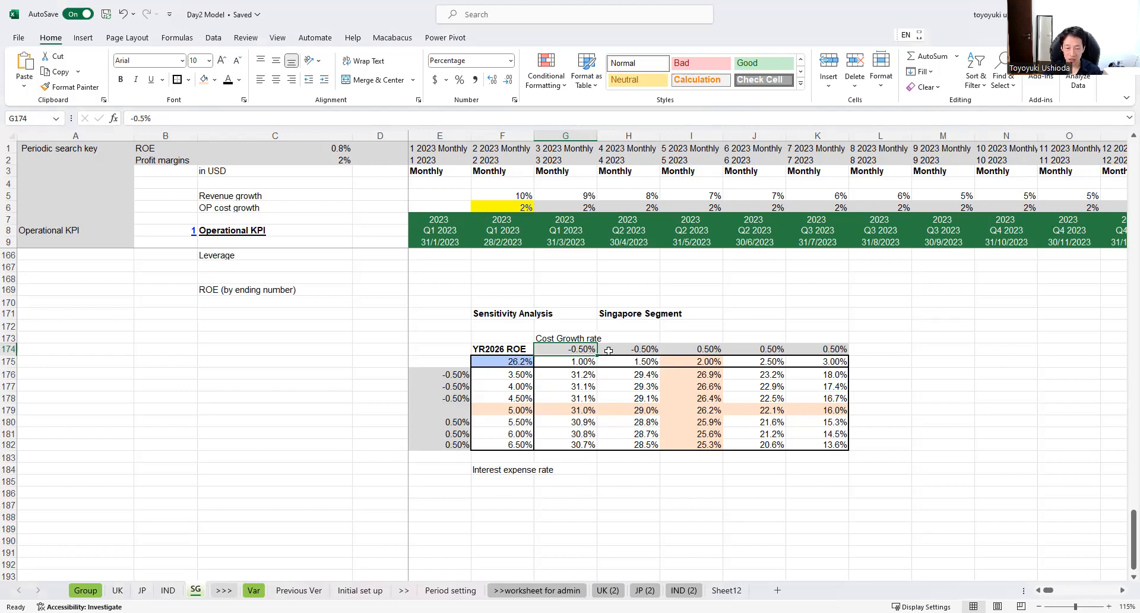
Step: Trace the February 2023 headcount cost formula back to its OP cost growth input in F6
scroll(668, 333, "up", 2)
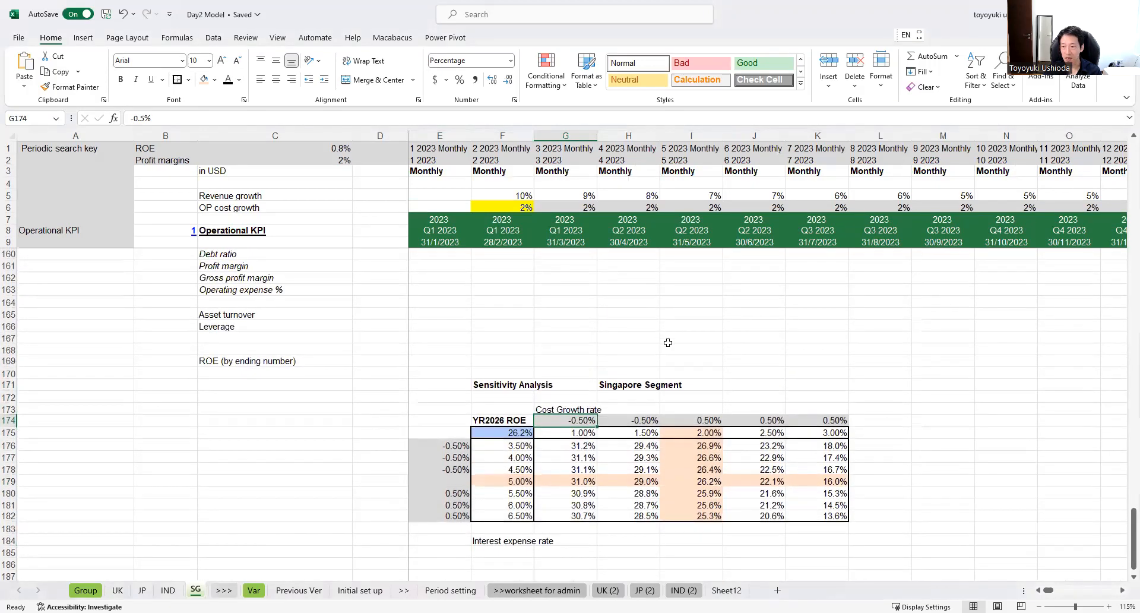
scroll(668, 336, "up", 13)
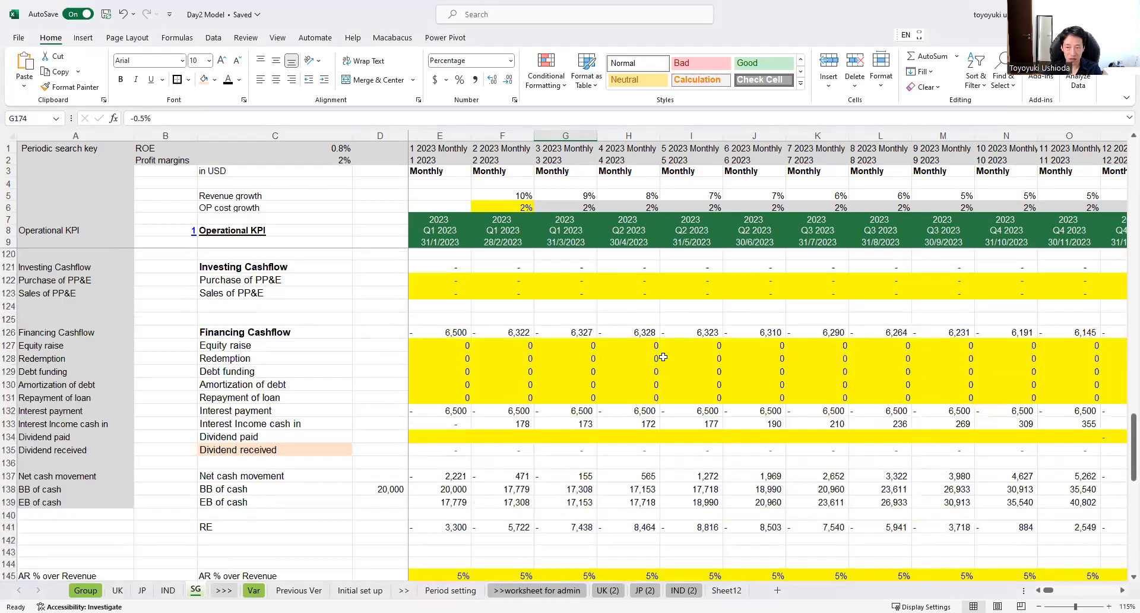
scroll(663, 357, "up", 12)
scroll(655, 356, "up", 18)
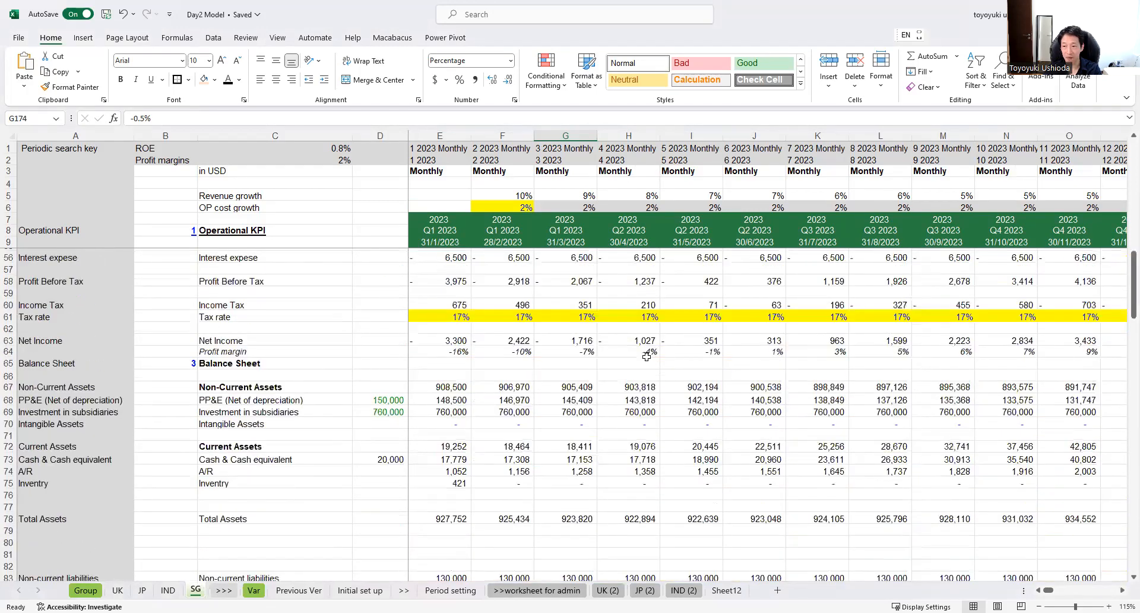
scroll(644, 363, "up", 6)
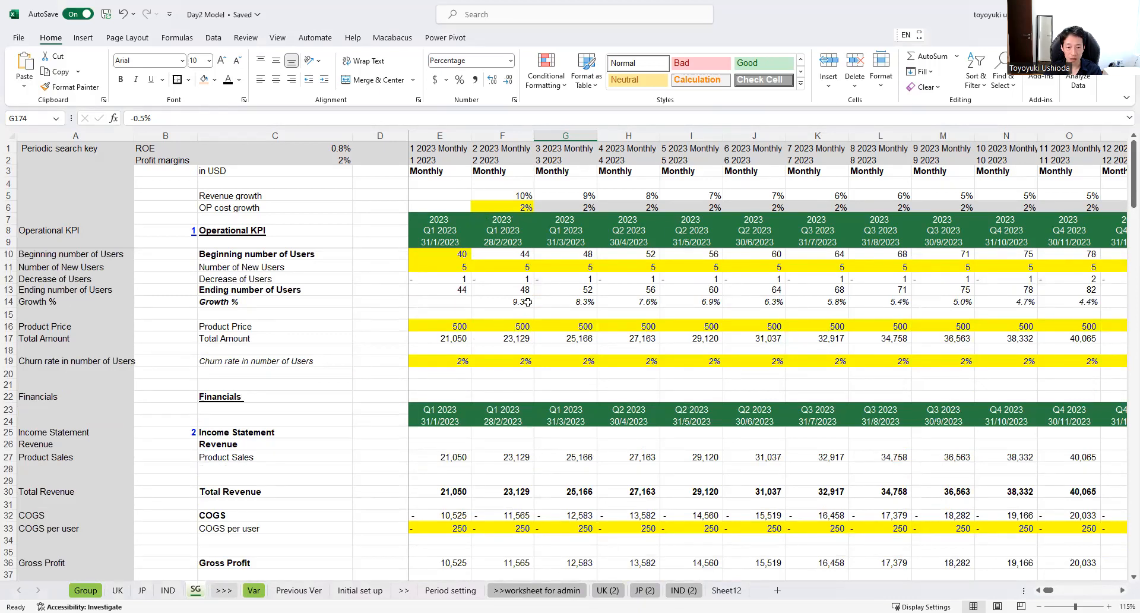
scroll(528, 302, "down", 5)
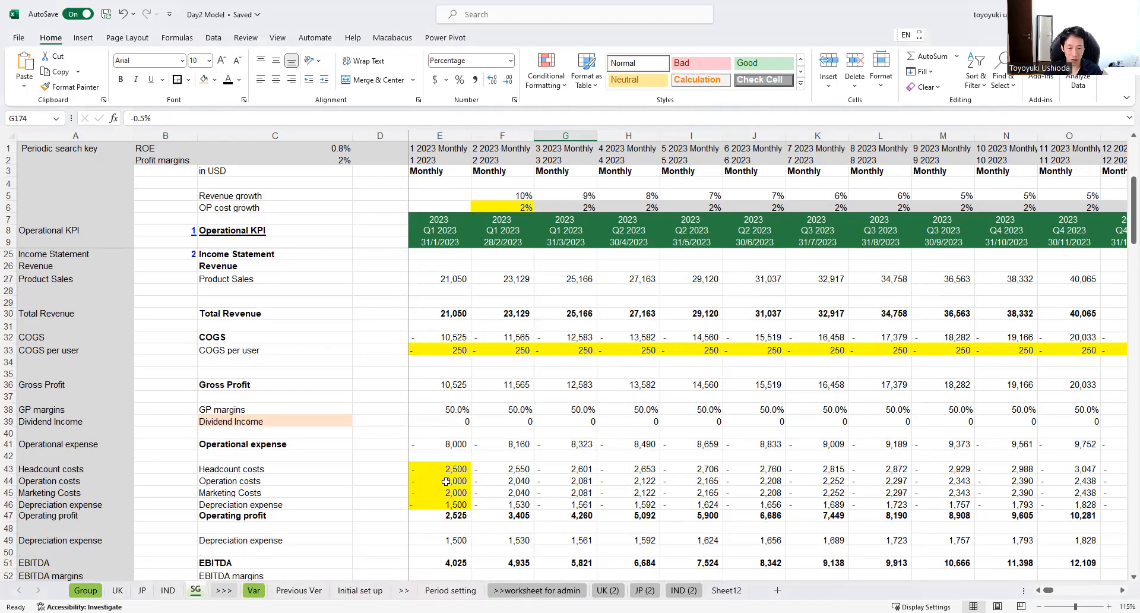
double_click(514, 469)
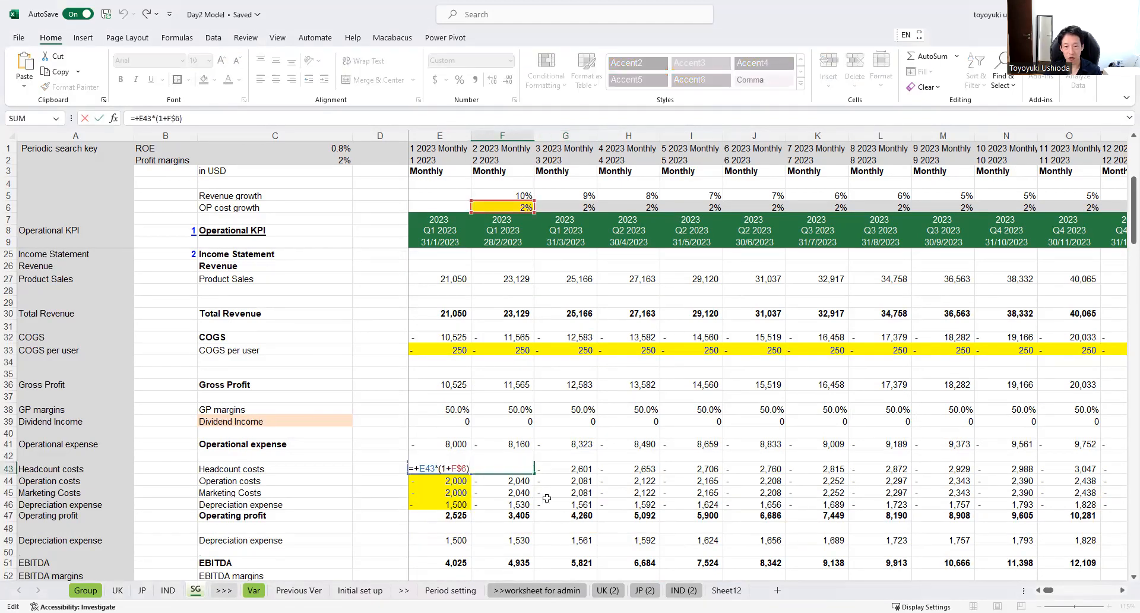
left_click(525, 209)
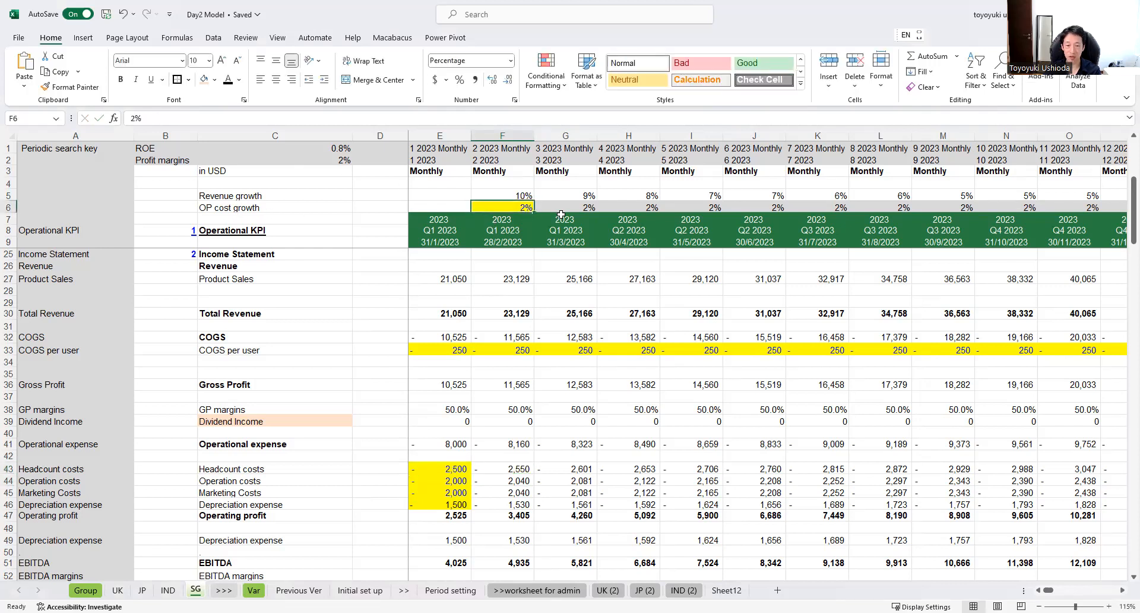
Step: Check the formulas along the OP cost growth row from March to May 2023 for links back to the F6 input
scroll(561, 214, "up", 1)
left_click(584, 206)
left_click_drag(584, 206, 832, 207)
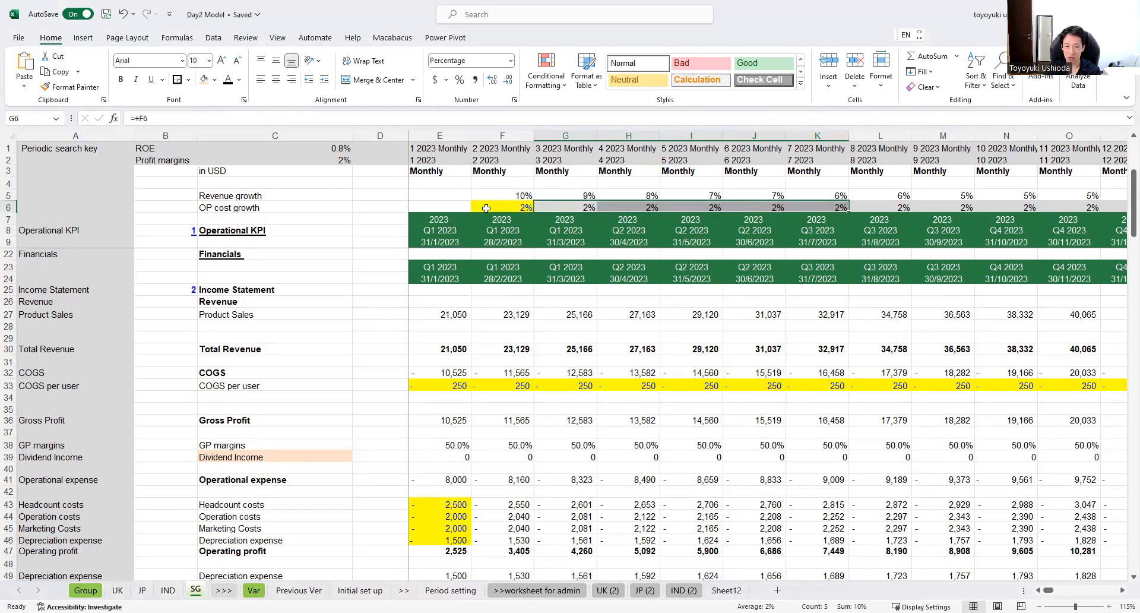
left_click(512, 208)
left_click(564, 205)
double_click(565, 205)
key("Return")
double_click(641, 210)
scroll(643, 205, "up", 1)
double_click(643, 205)
key("Return")
double_click(693, 206)
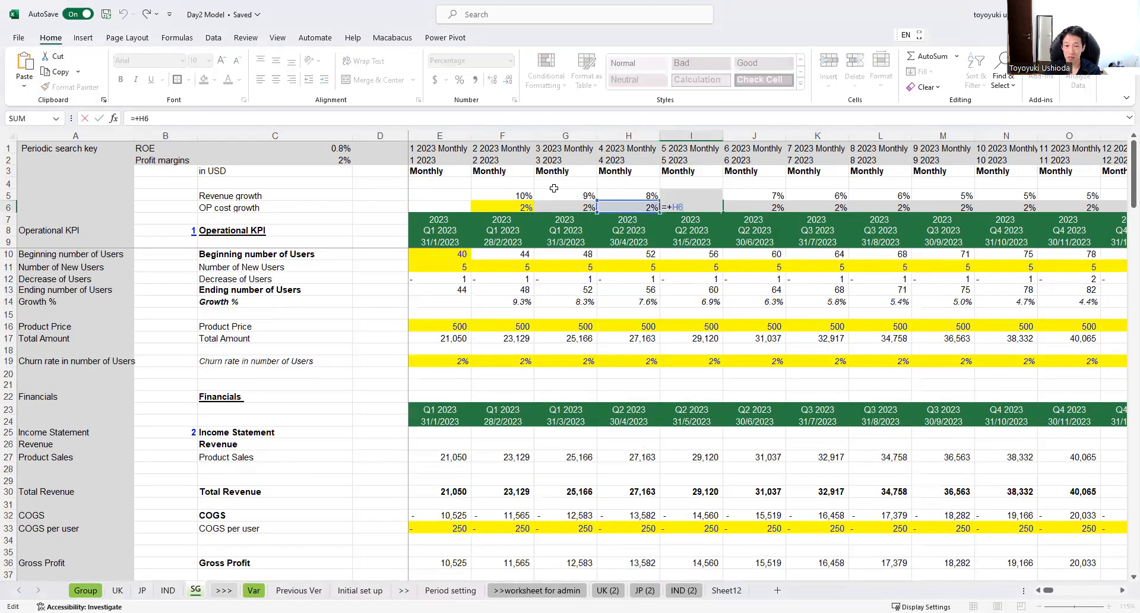
key("Return")
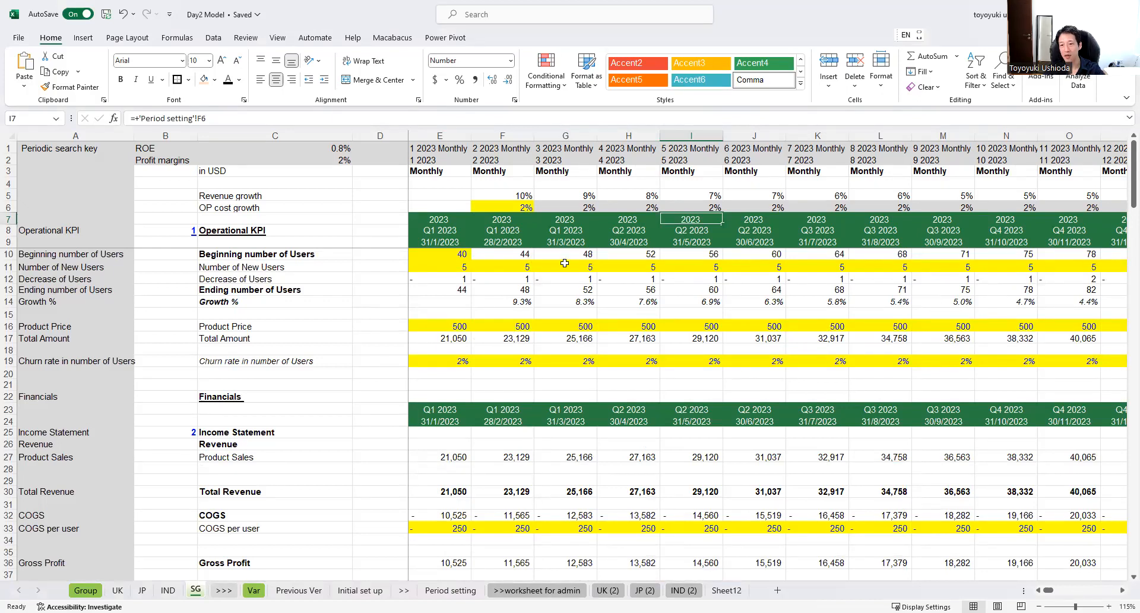
Step: Review the sensitivity table's interest expense rate axis and locate its input, the January 2023 interest expense rate in E155
scroll(563, 255, "down", 8)
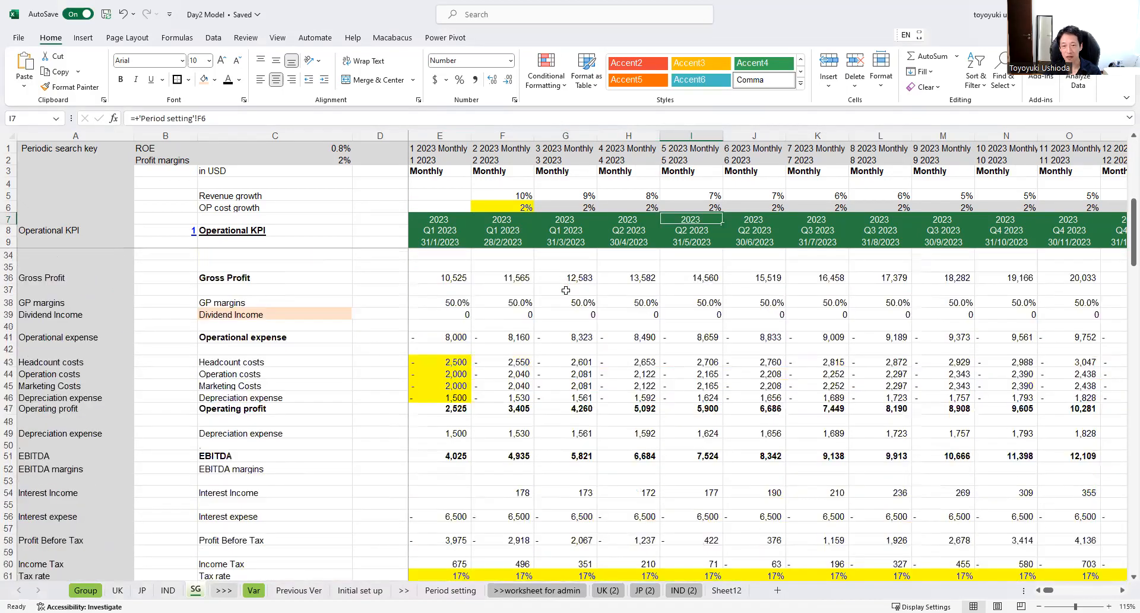
scroll(566, 290, "down", 17)
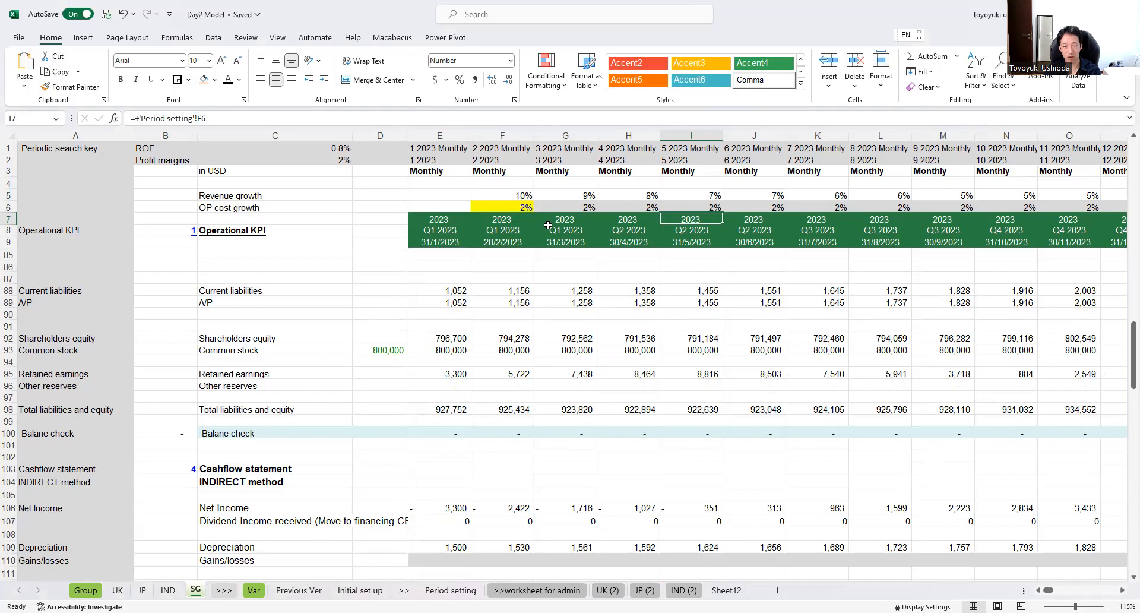
scroll(553, 250, "down", 9)
scroll(555, 262, "down", 4)
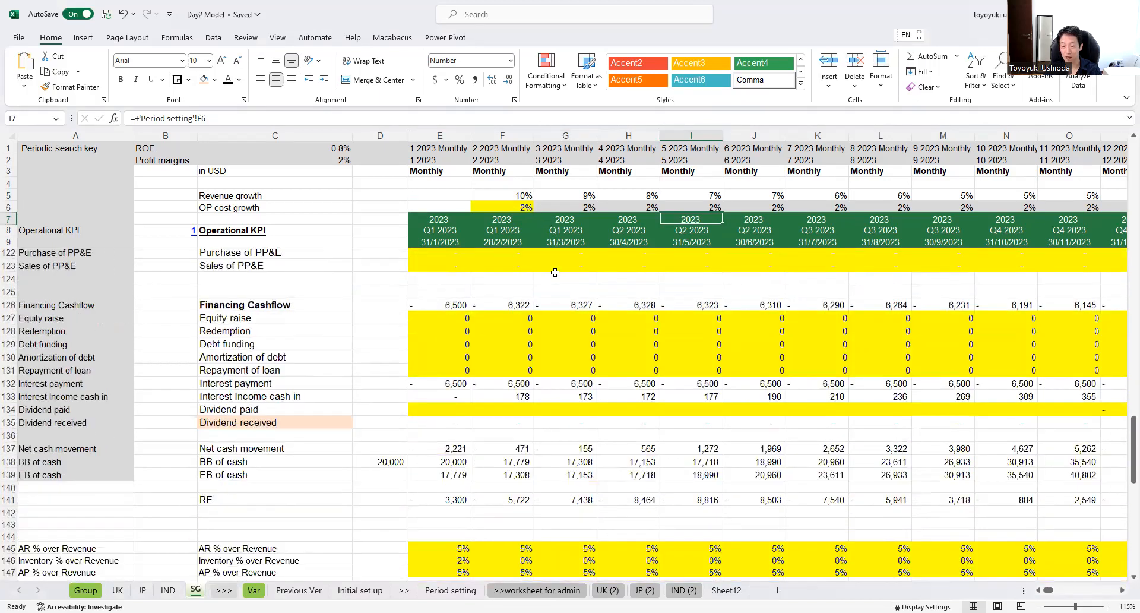
scroll(555, 272, "down", 13)
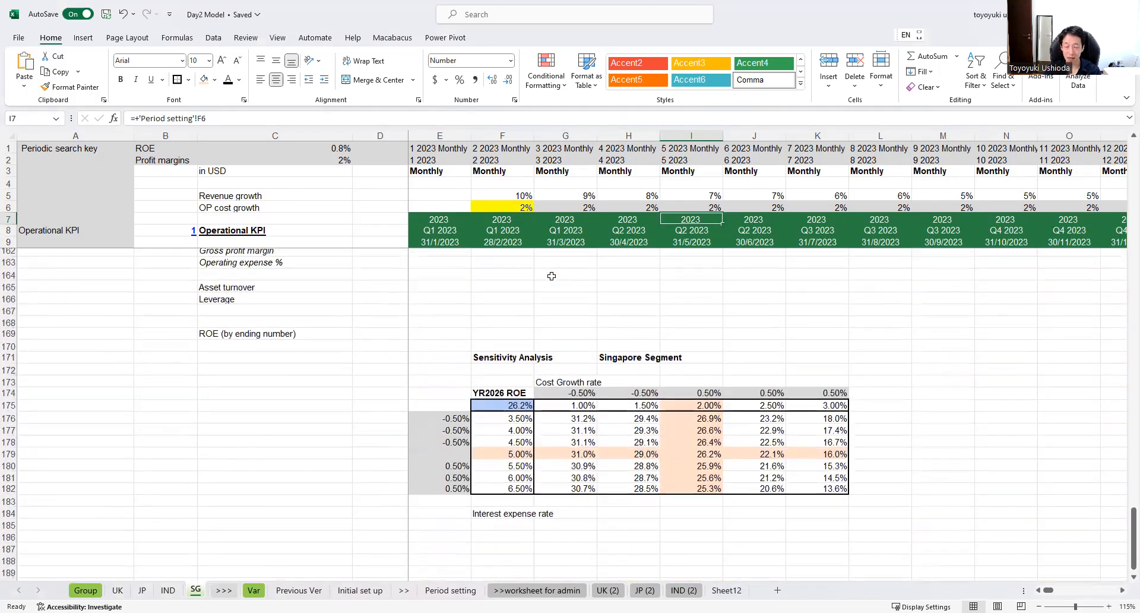
scroll(553, 277, "down", 1)
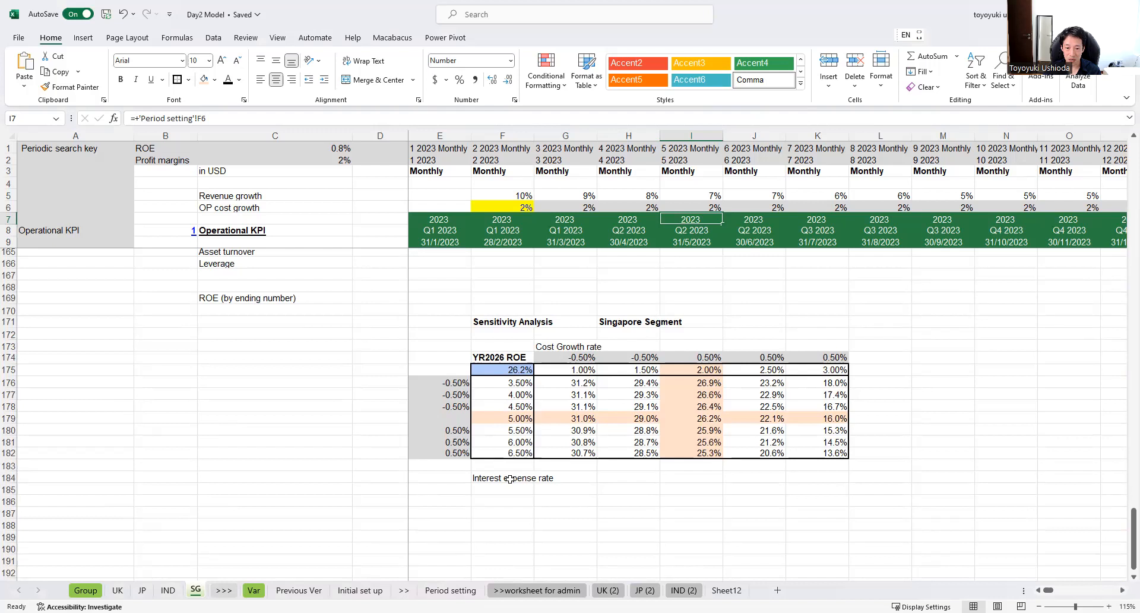
scroll(514, 407, "up", 2)
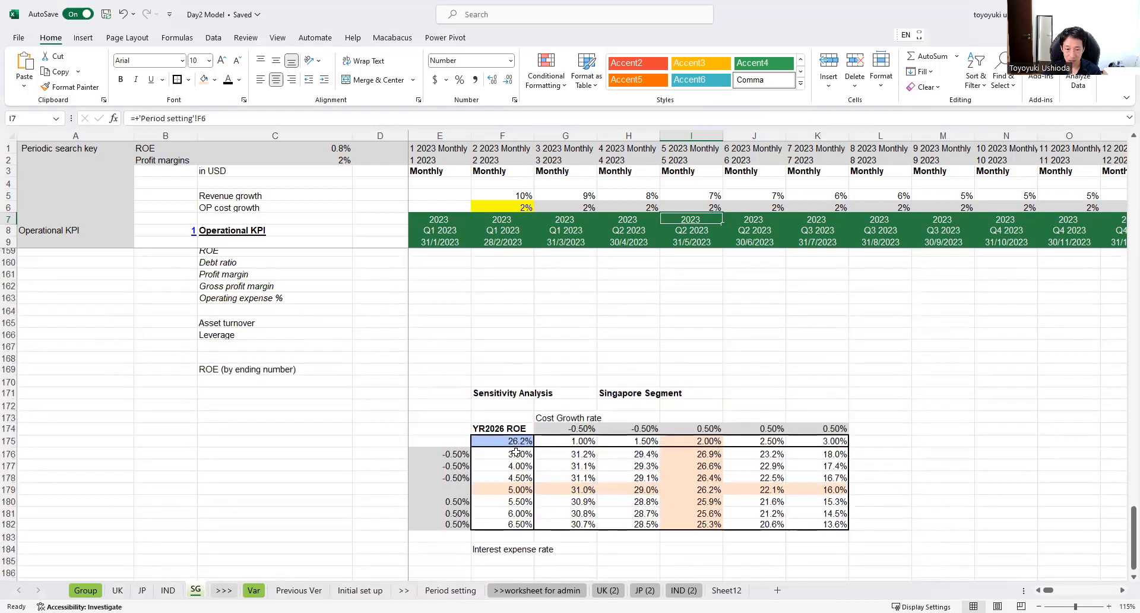
scroll(516, 452, "up", 5)
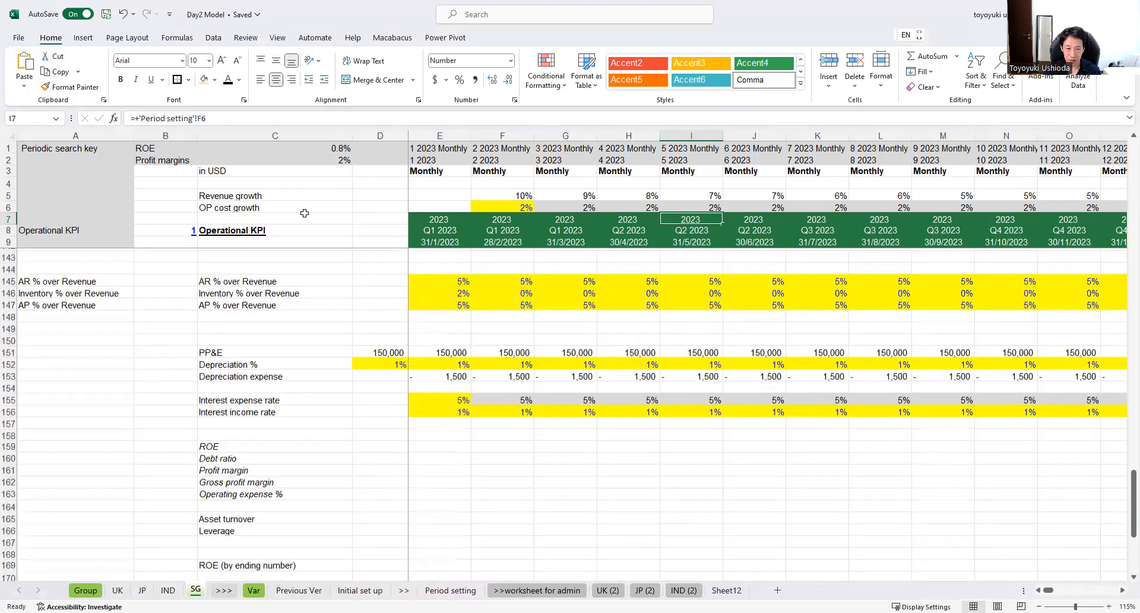
scroll(357, 273, "down", 1)
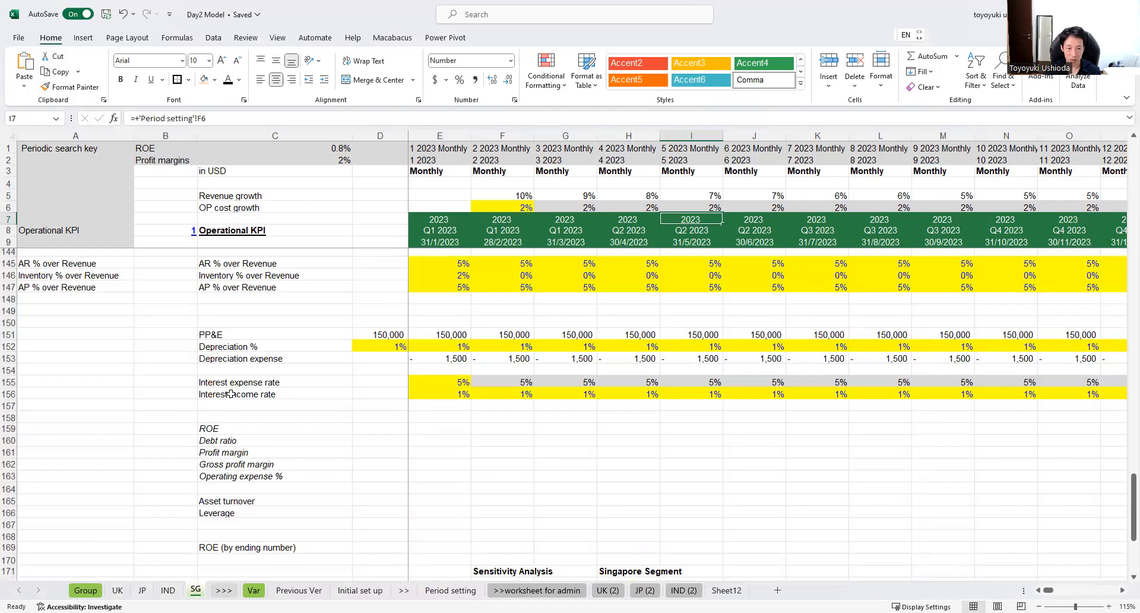
left_click(264, 384)
left_click(451, 385)
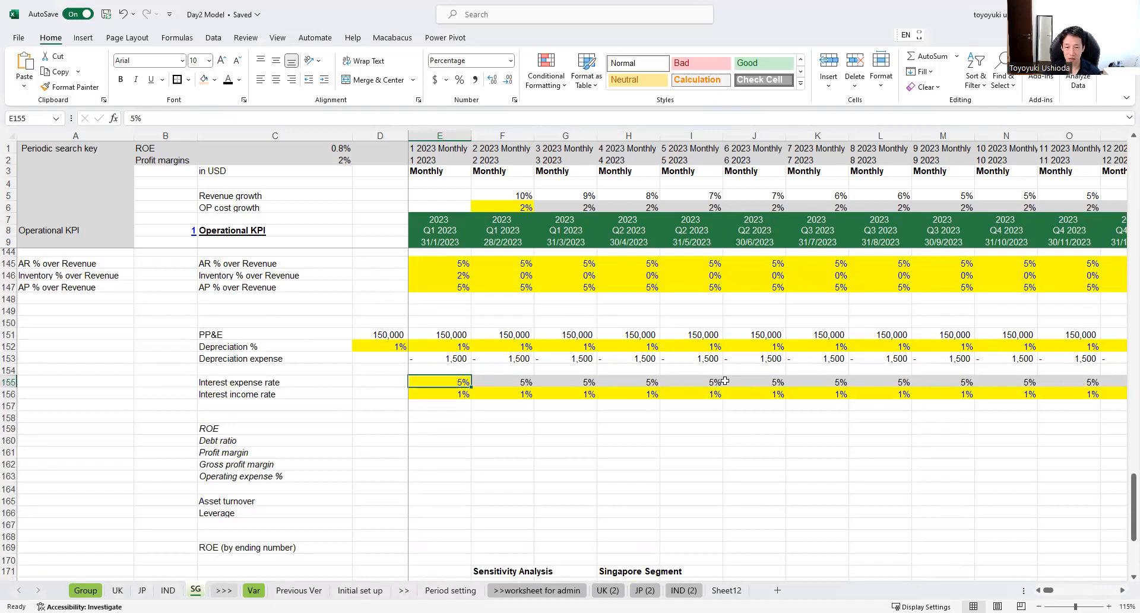
Step: Examine the base-case ROE in the sensitivity table at 2.00% cost growth and a 5.00% interest expense rate
scroll(526, 382, "down", 4)
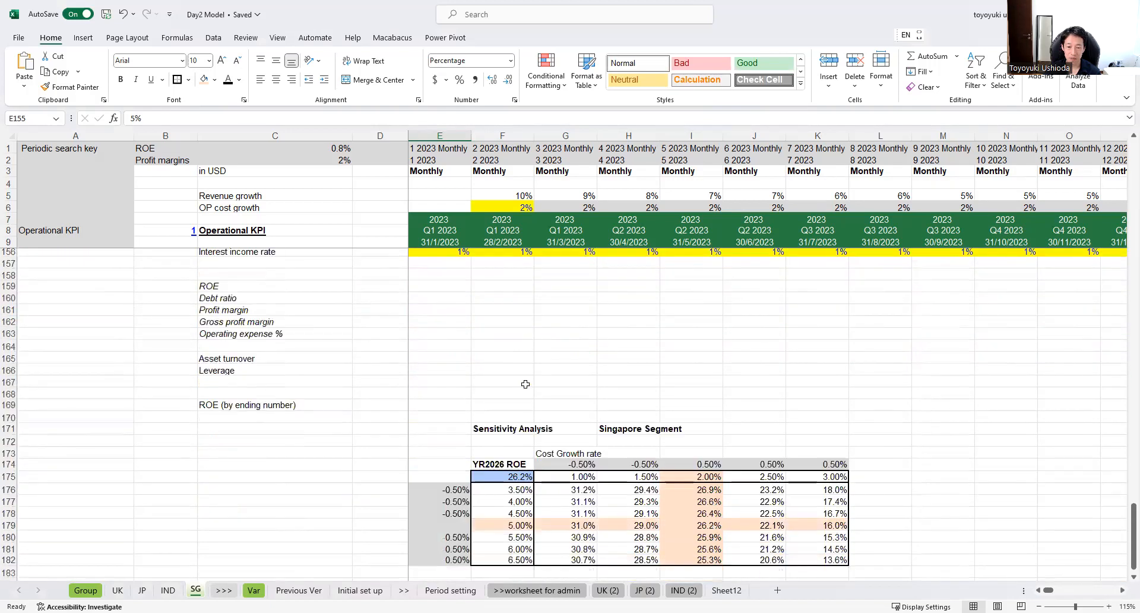
scroll(525, 382, "down", 3)
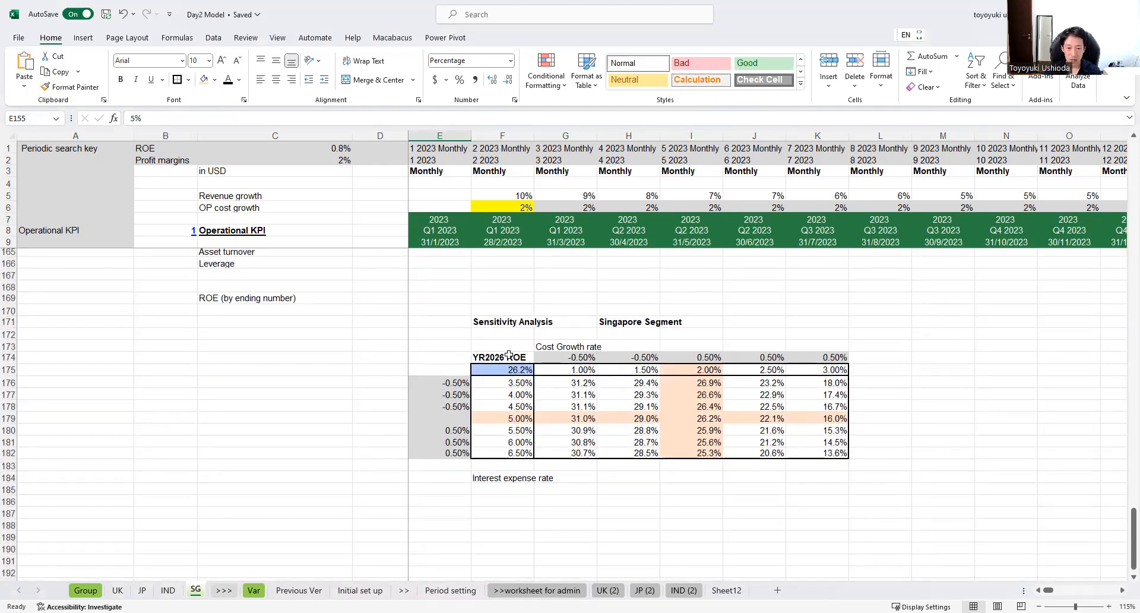
left_click(707, 372)
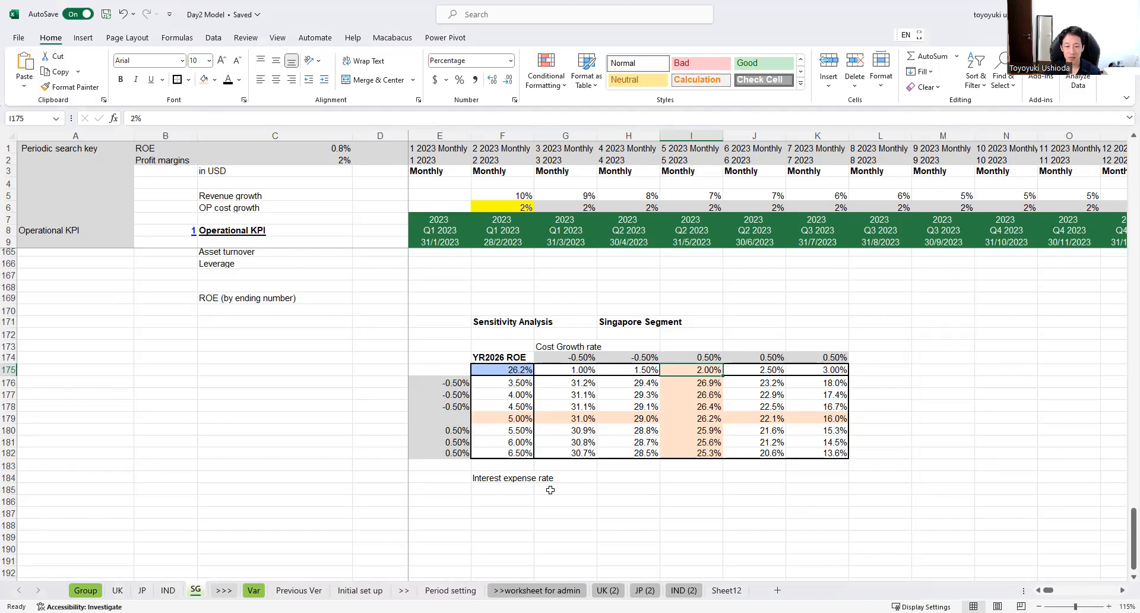
left_click(519, 417)
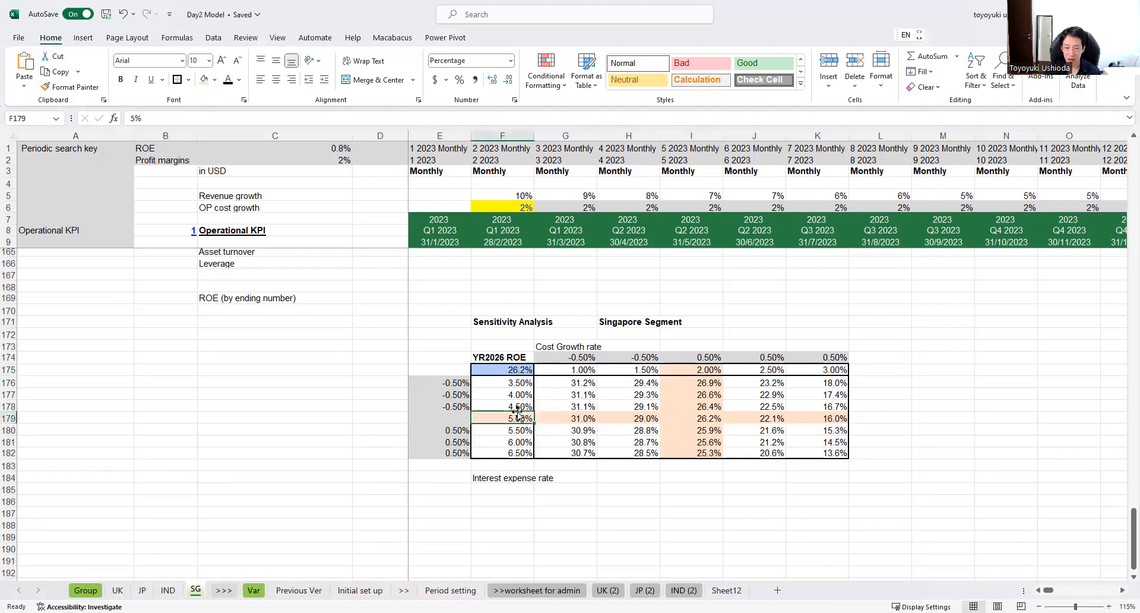
left_click(705, 417)
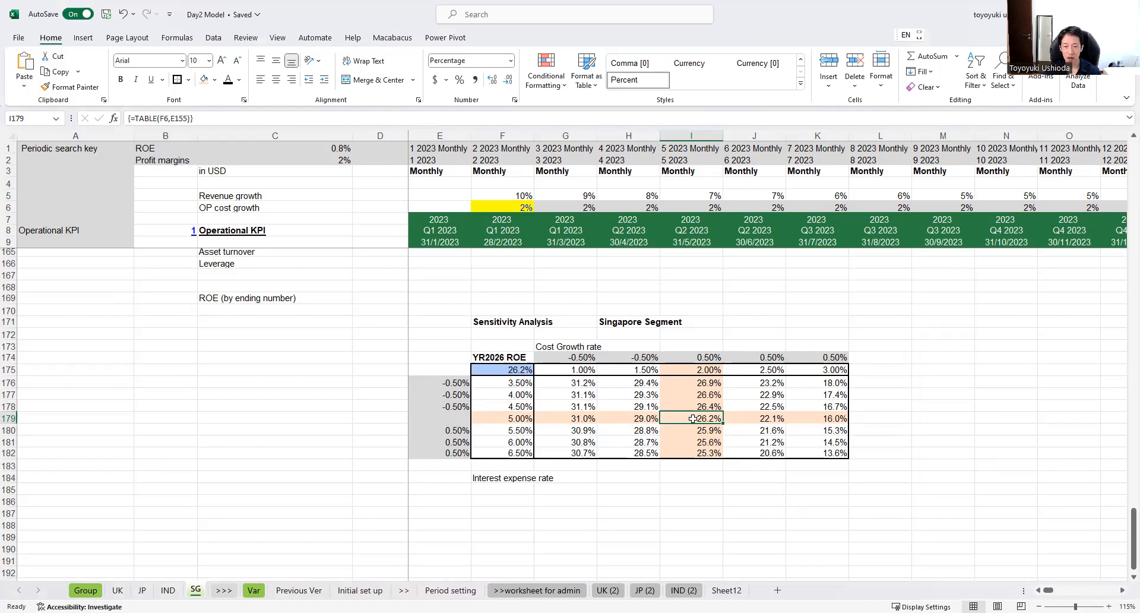
Step: Compare the ROE at 2.50% cost growth and at a 5.50% interest expense rate with the base case
left_click(691, 366)
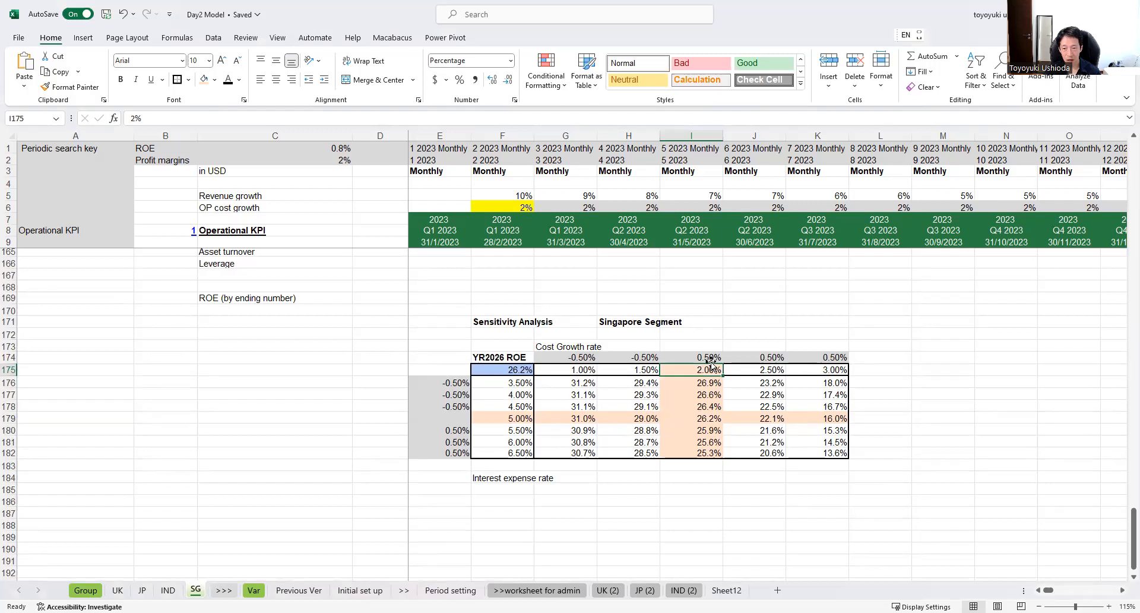
left_click(756, 371)
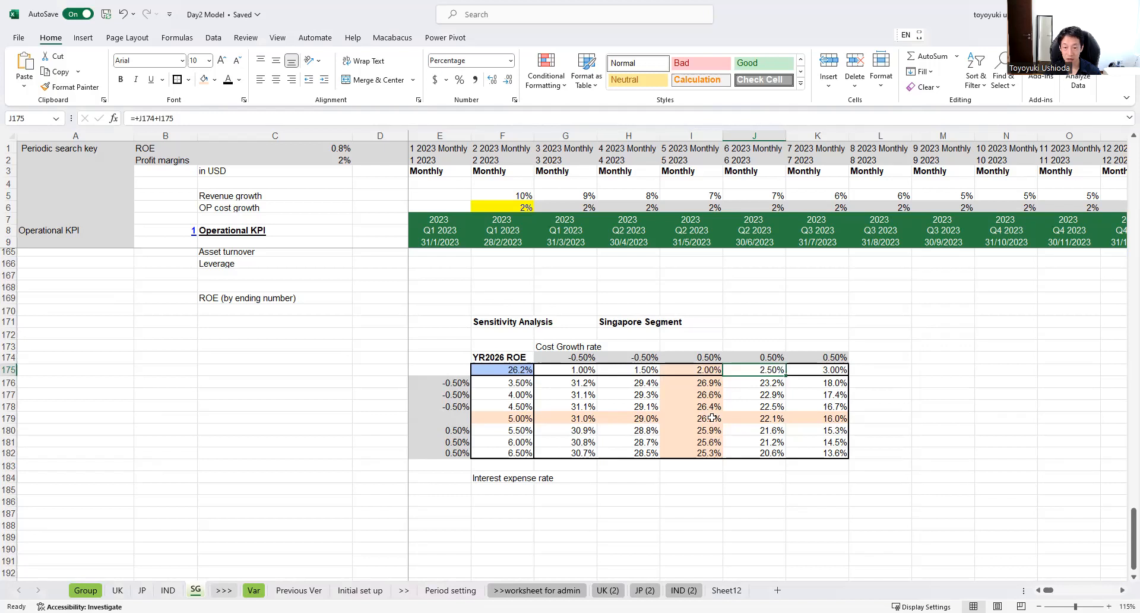
left_click(752, 418)
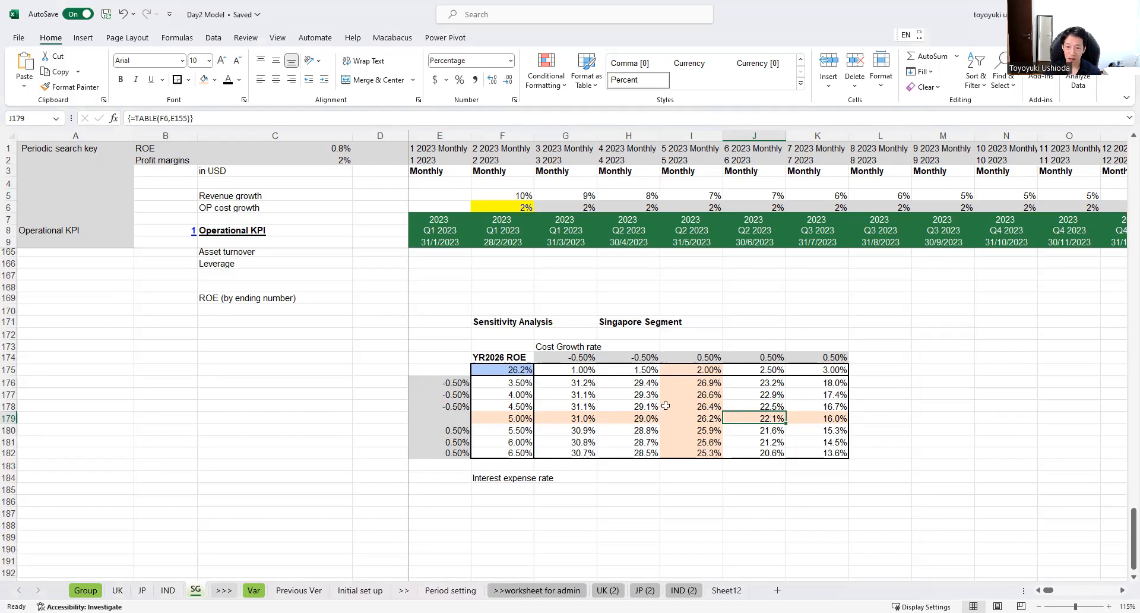
left_click(703, 371)
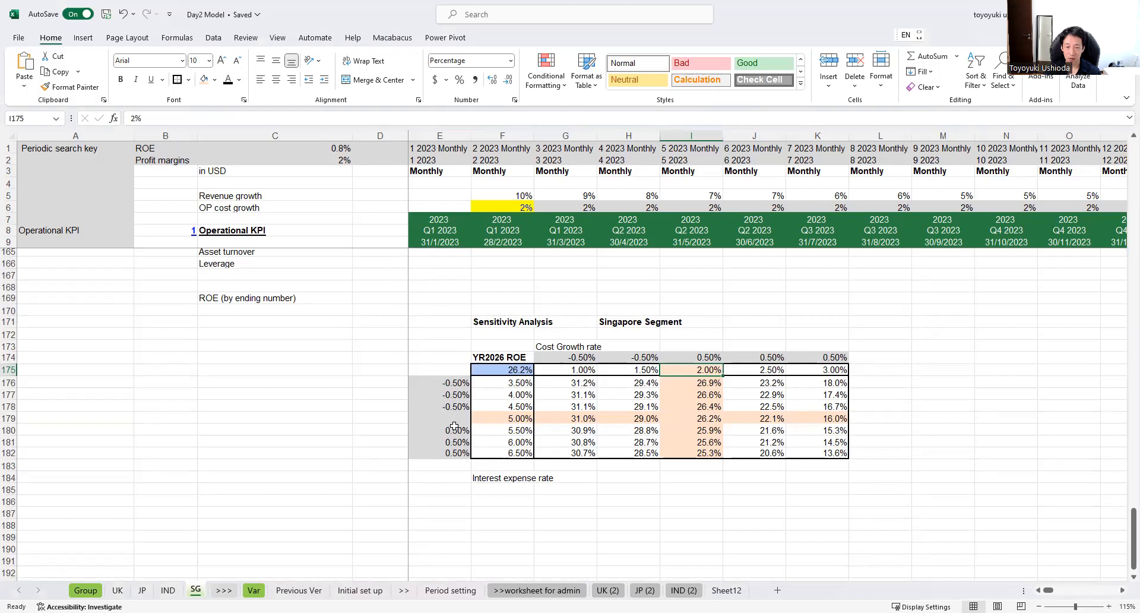
left_click(703, 432)
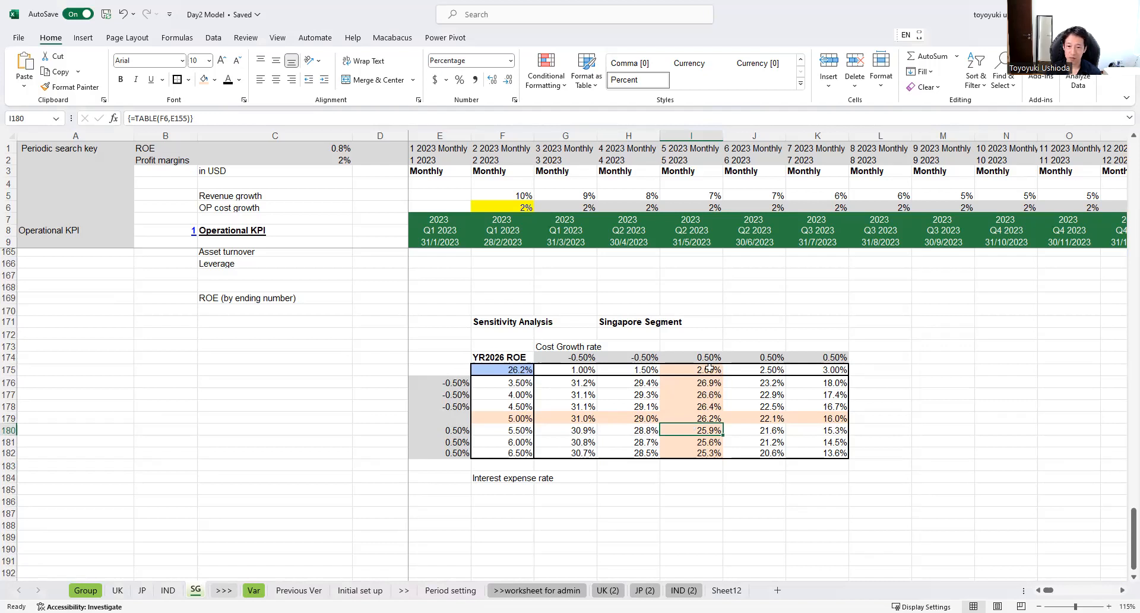
Step: Set the January 2023 interest expense rate in E155 to 6%
scroll(707, 368, "up", 5)
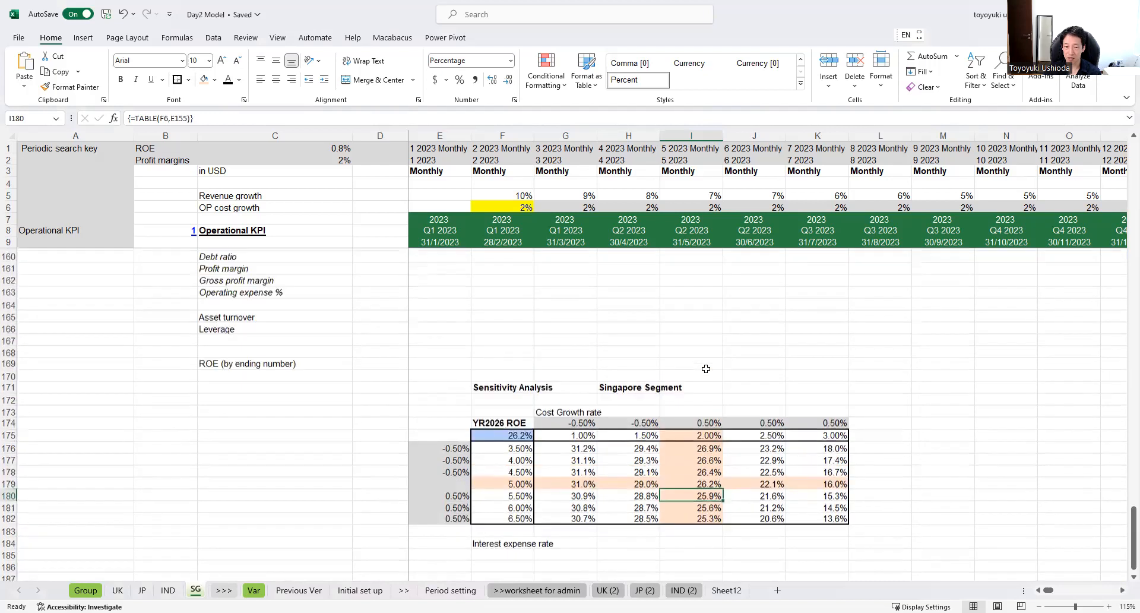
left_click(439, 307)
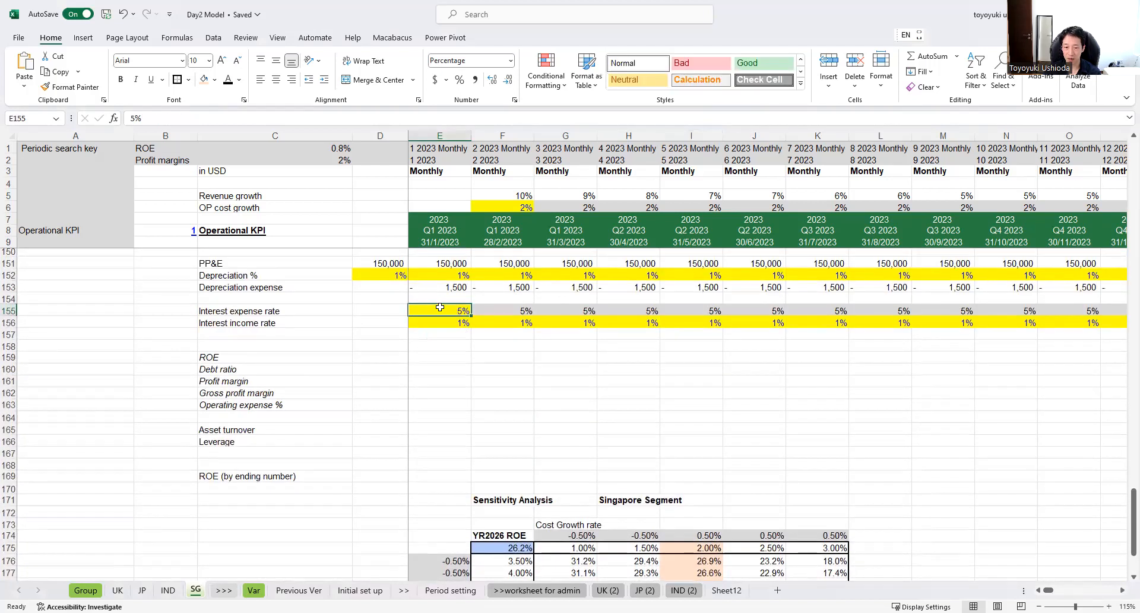
scroll(440, 307, "down", 1)
scroll(440, 307, "down", 1)
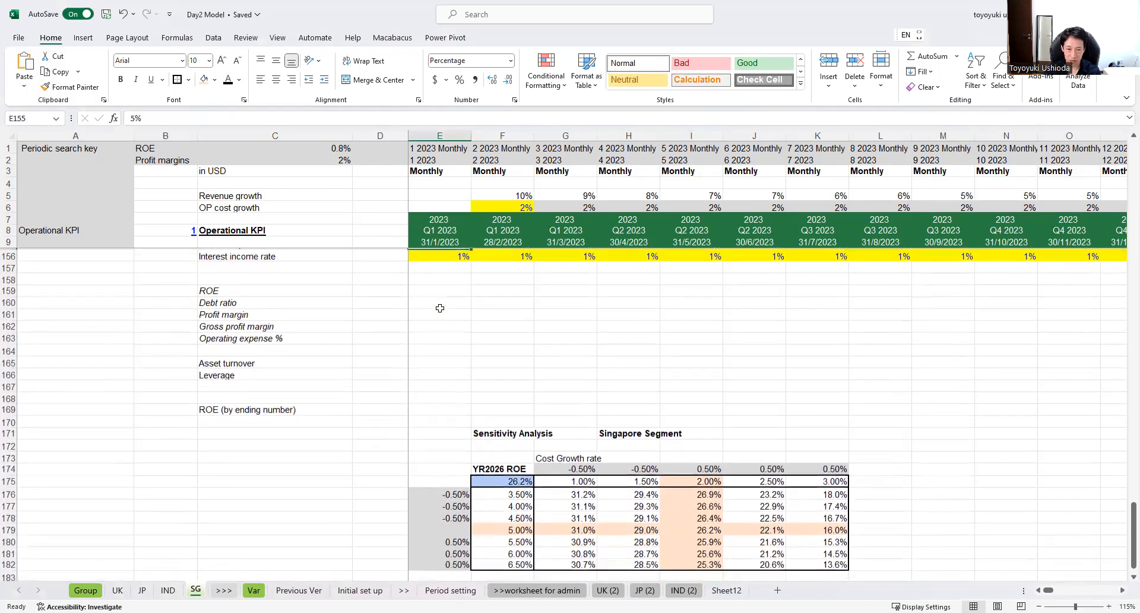
scroll(440, 307, "up", 1)
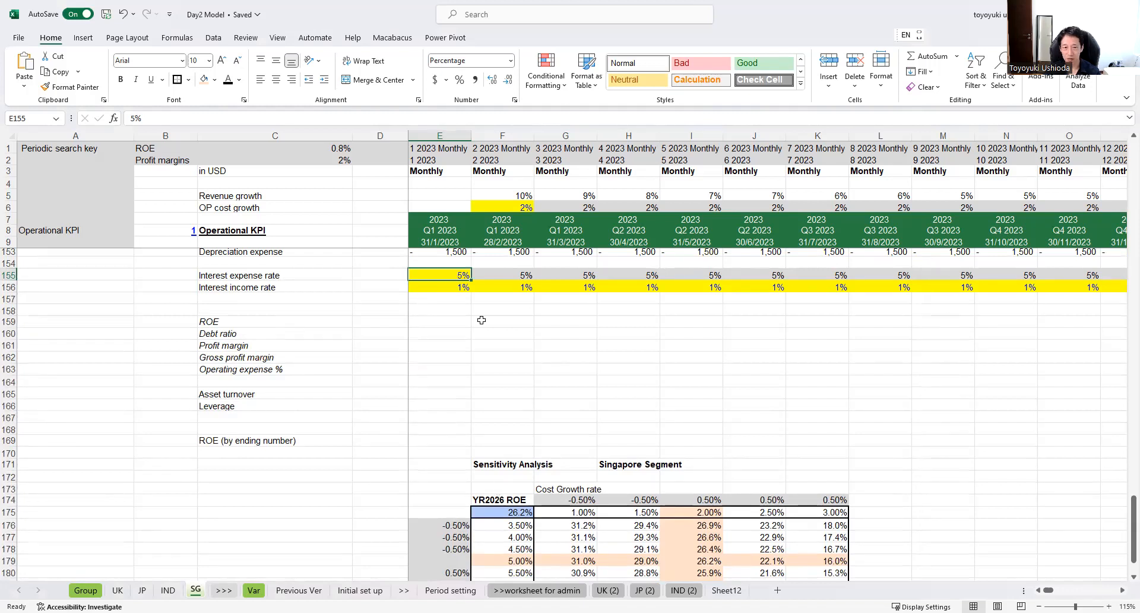
scroll(510, 495, "down", 2)
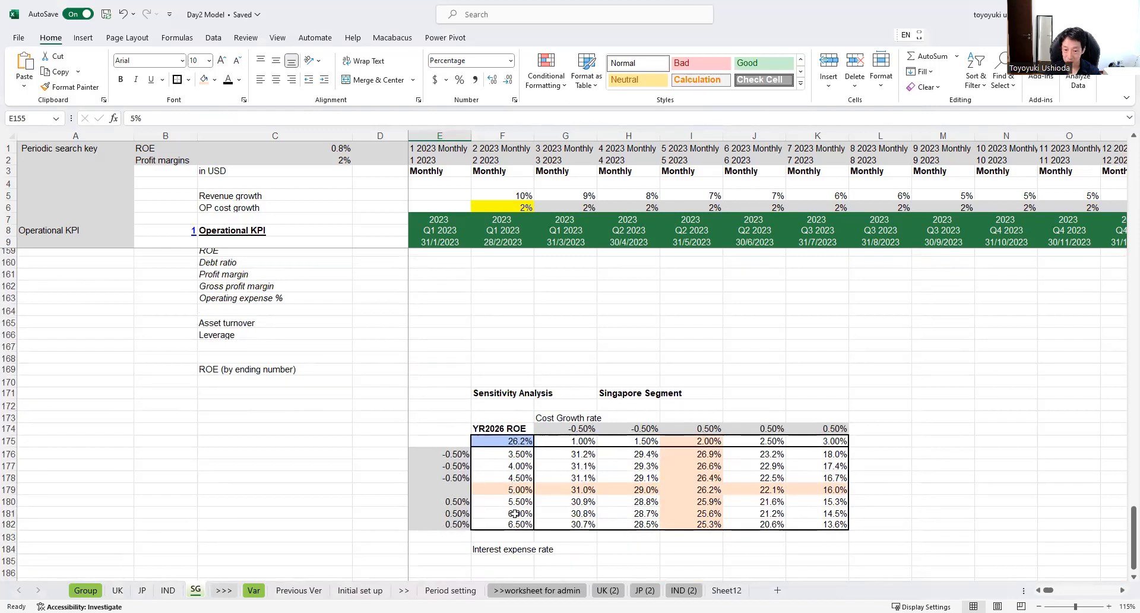
scroll(486, 410, "up", 2)
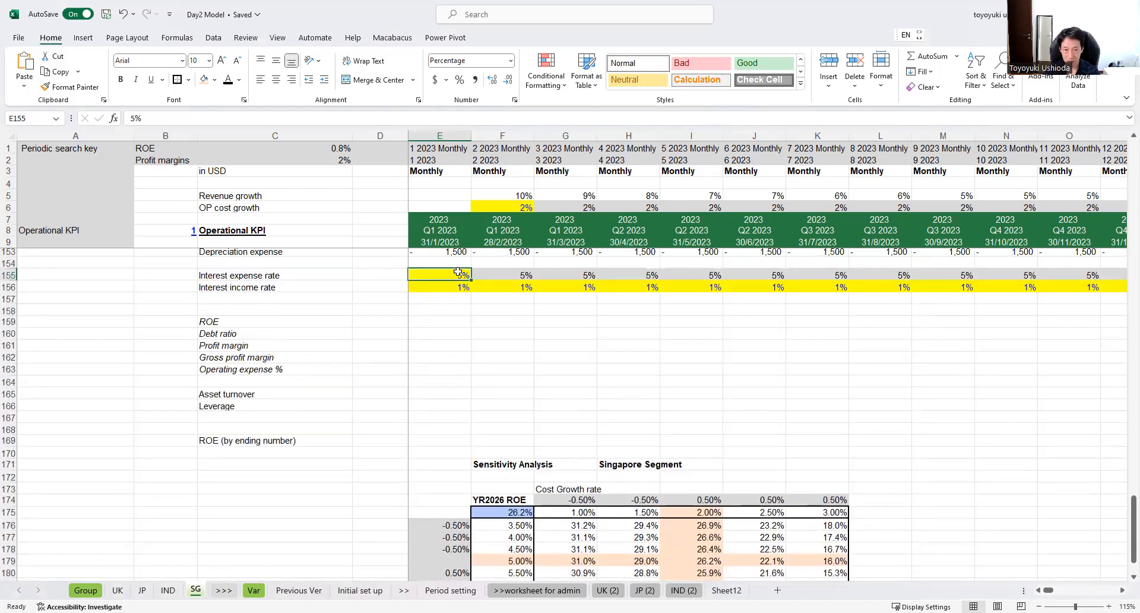
type("6")
left_click(466, 333)
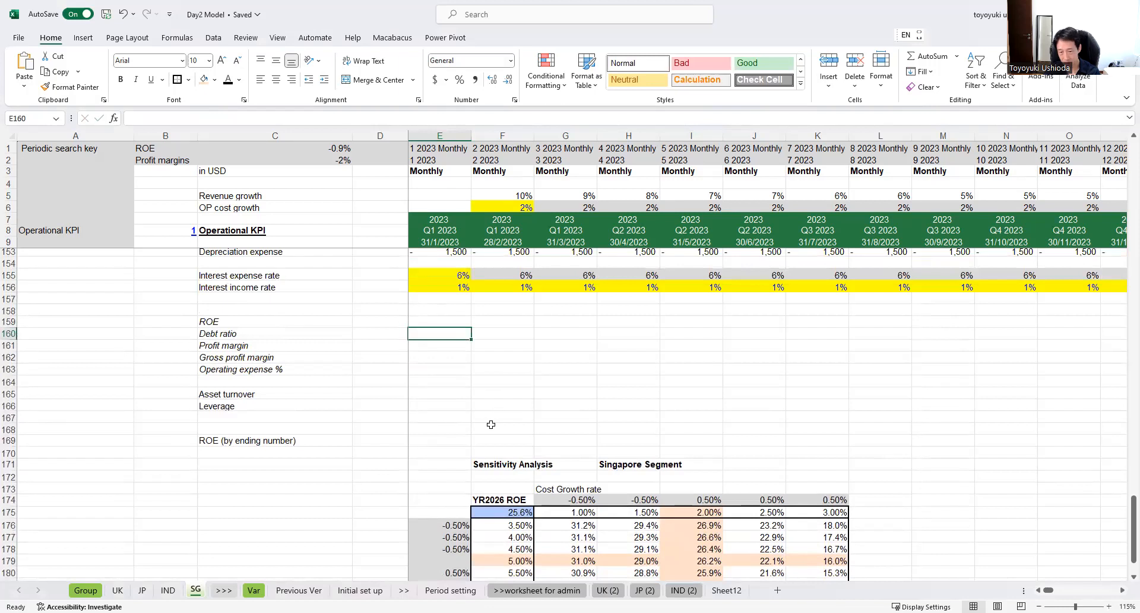
Step: Compare the linked YR2026 ROE in F175 with the table's ROE at a 6.00% interest expense rate and 2.00% cost growth
scroll(489, 400, "down", 1)
left_click(504, 475)
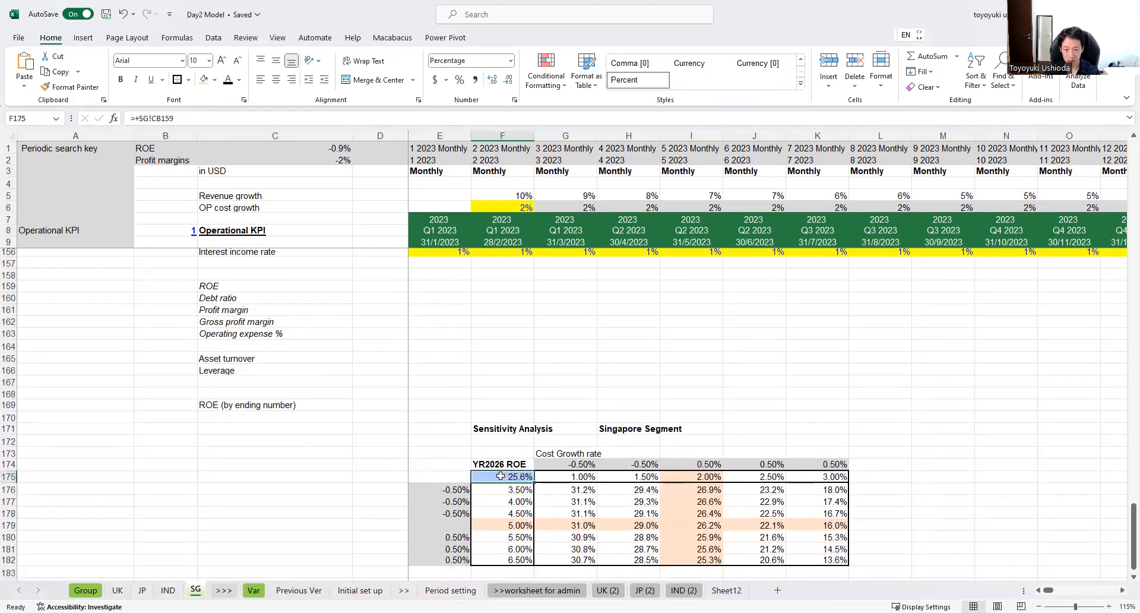
left_click(512, 550)
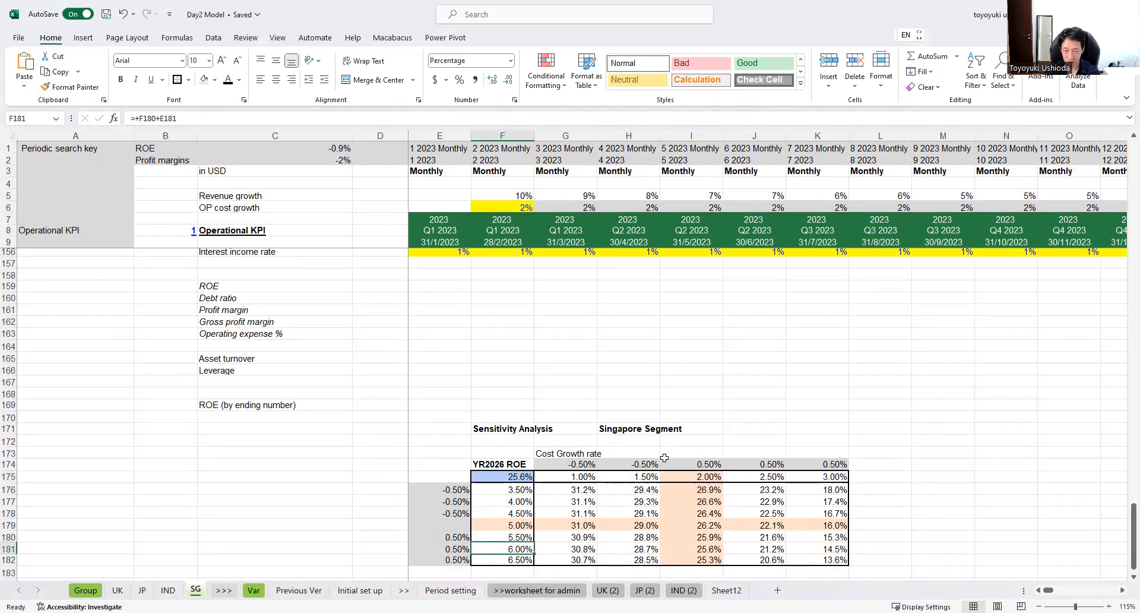
key("Right")
key("Right")
key("Right")
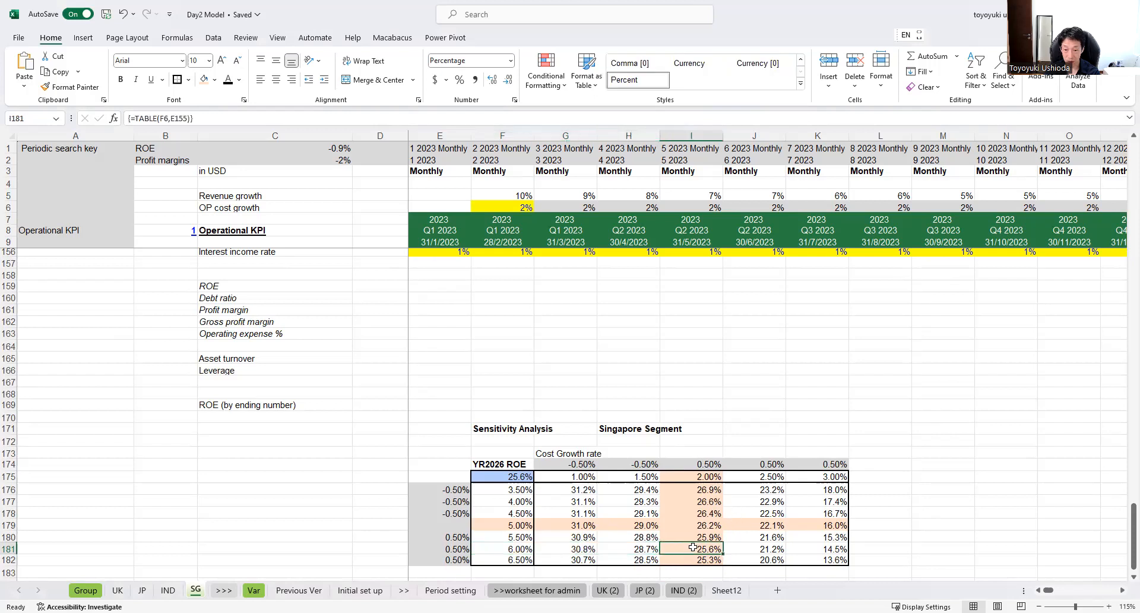
left_click(502, 478)
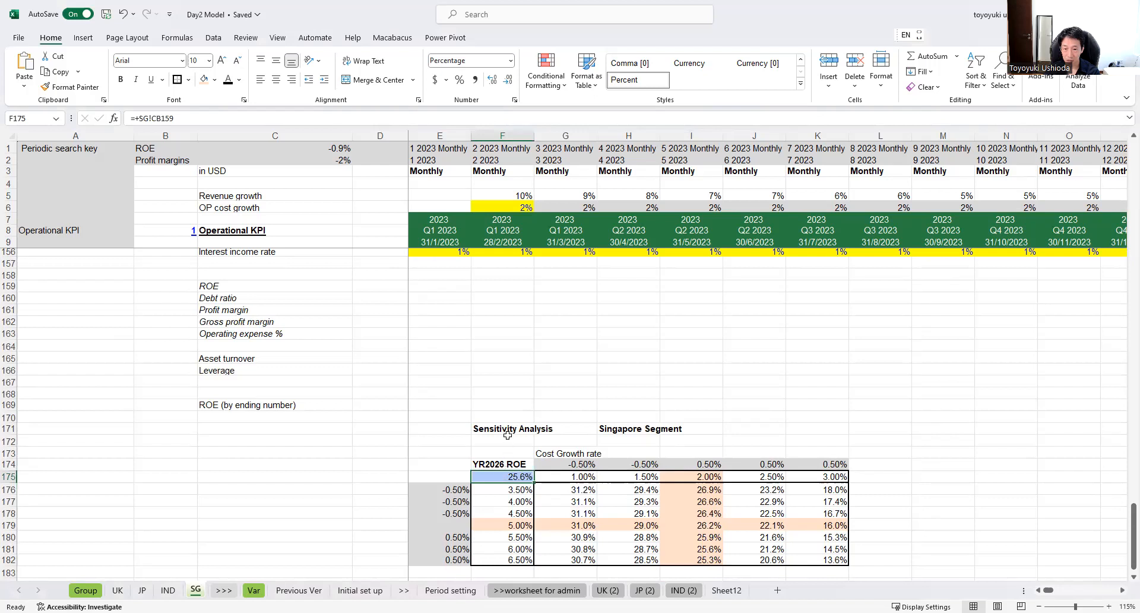
Step: Set the January 2023 interest expense rate in E155 back to 5%
scroll(508, 414, "up", 1)
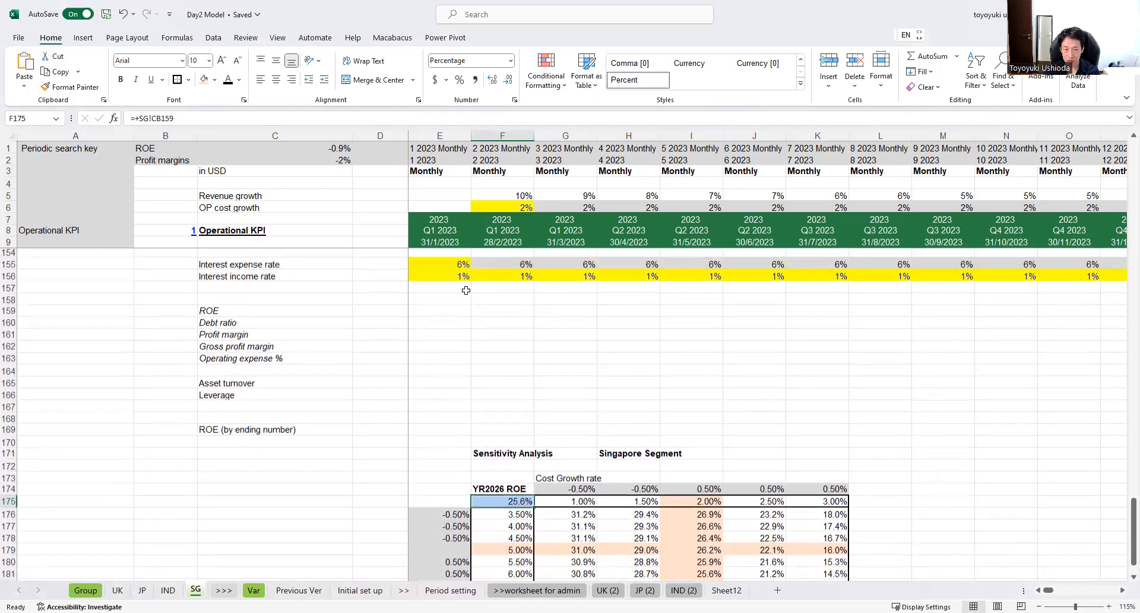
scroll(449, 278, "up", 1)
left_click(457, 309)
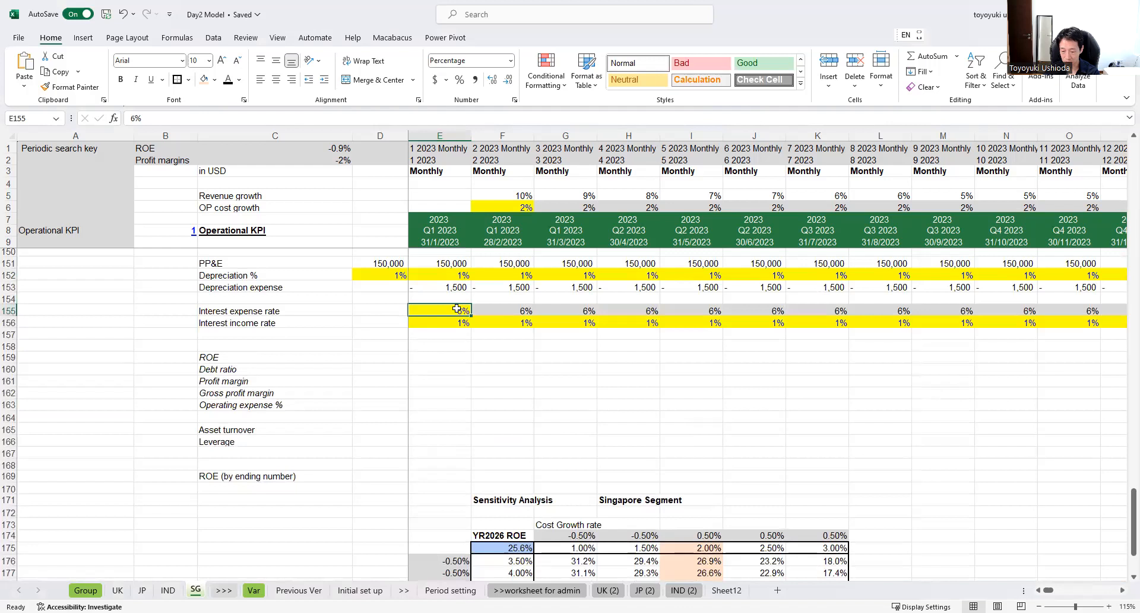
type("5")
key("Return")
Step: Outline the base-case ROE cell at a 5.00% interest expense rate and 2.00% cost growth with an outside border
scroll(497, 365, "down", 3)
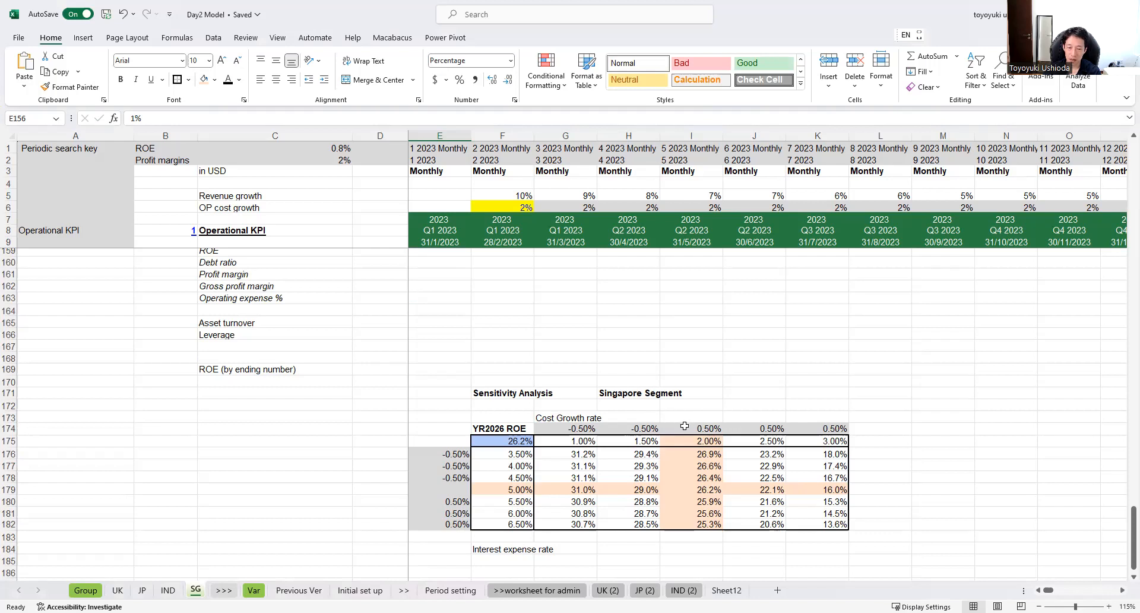
scroll(683, 427, "down", 1)
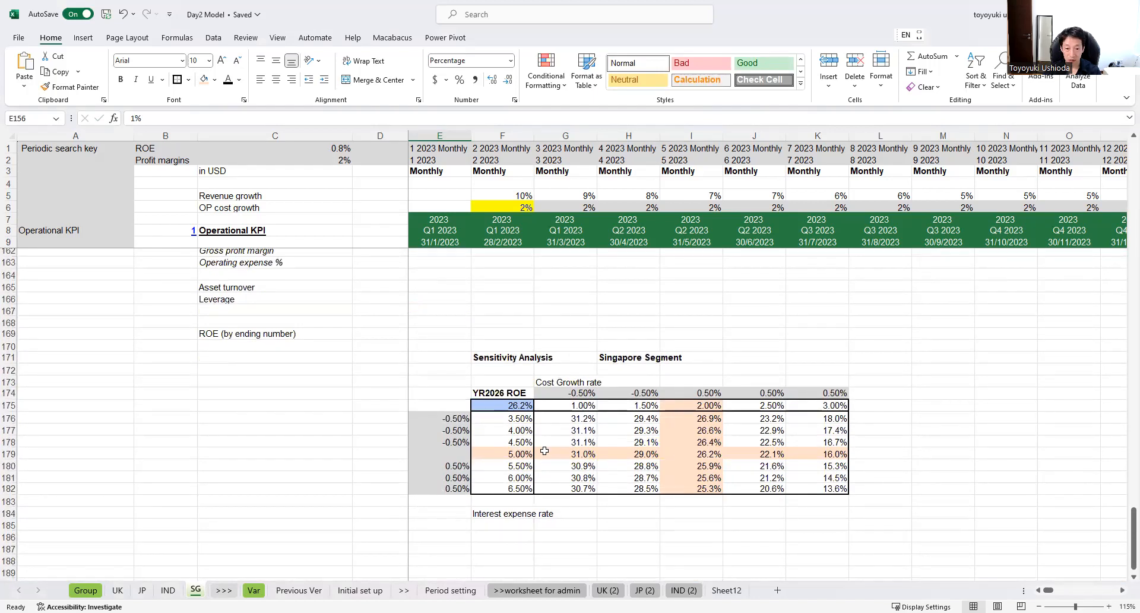
left_click(511, 456)
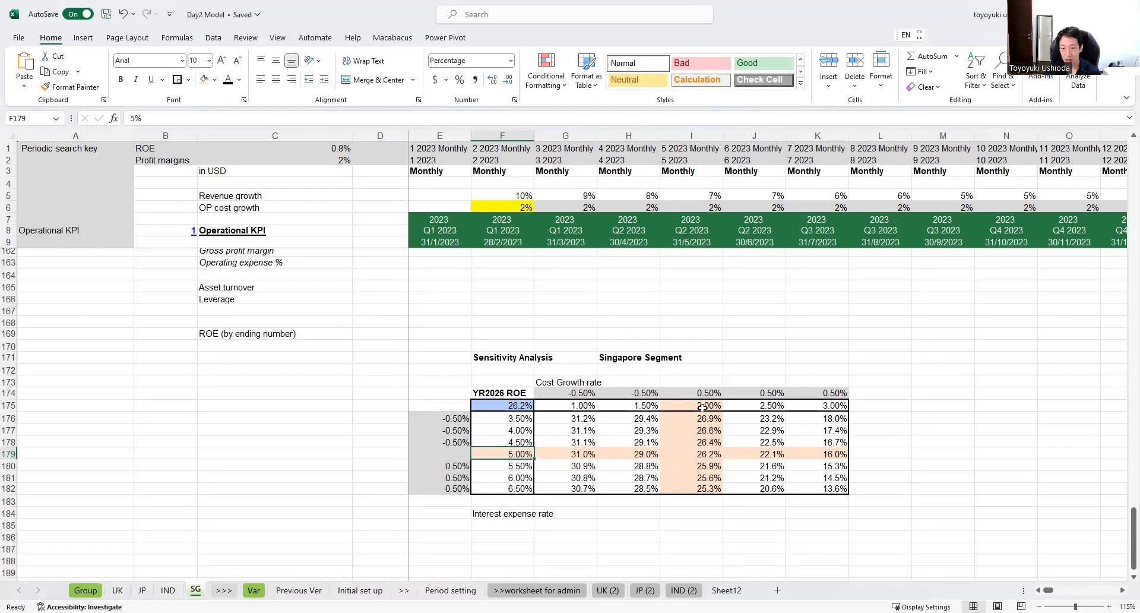
left_click_drag(709, 363, 703, 517)
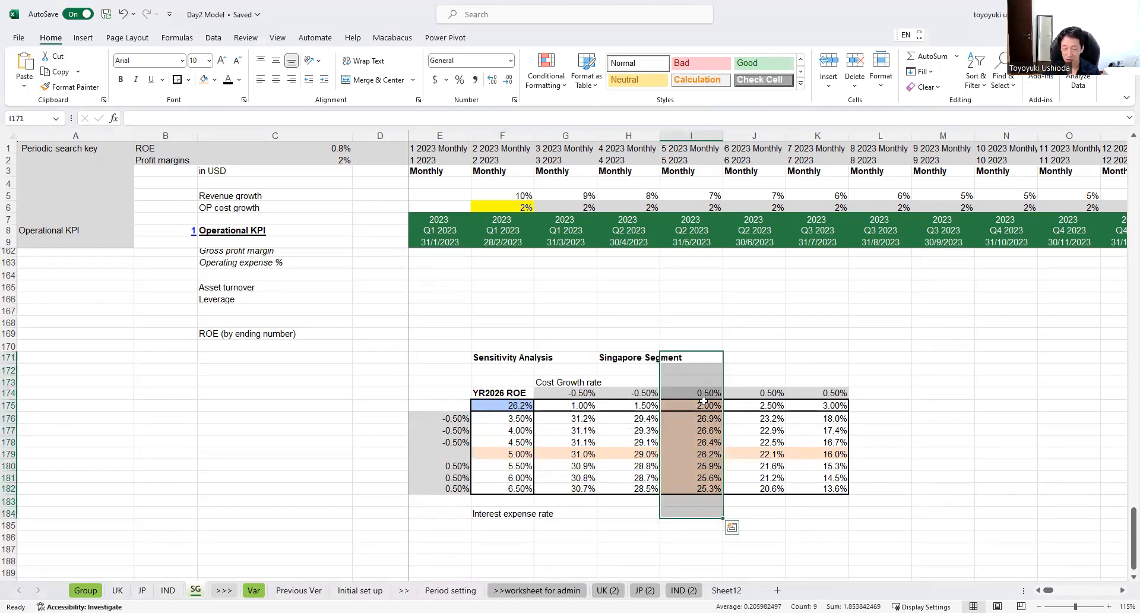
left_click(693, 457)
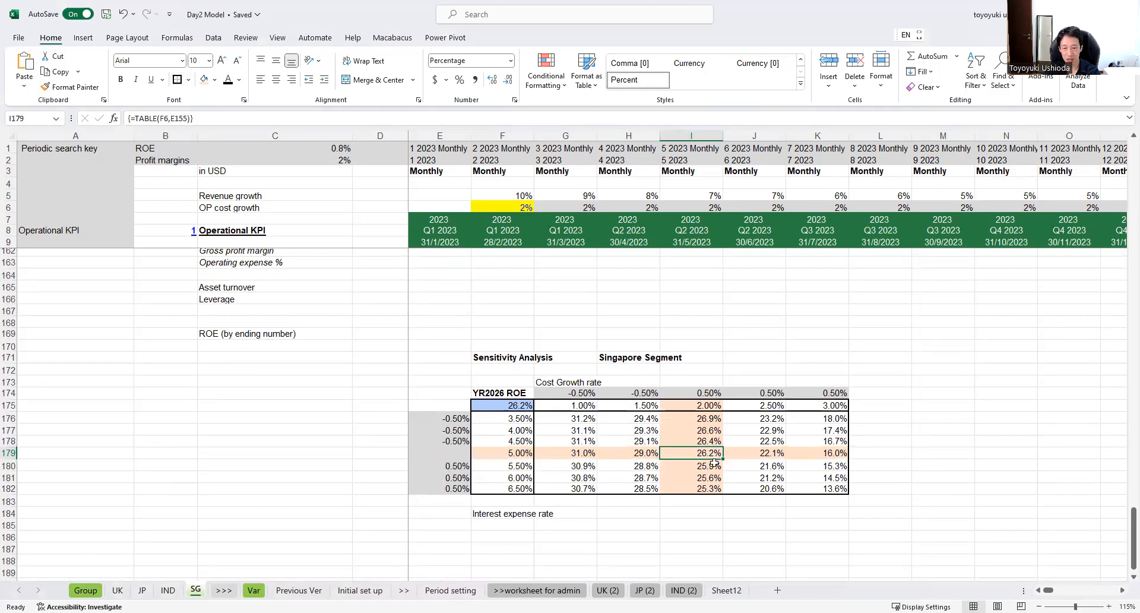
left_click(708, 511)
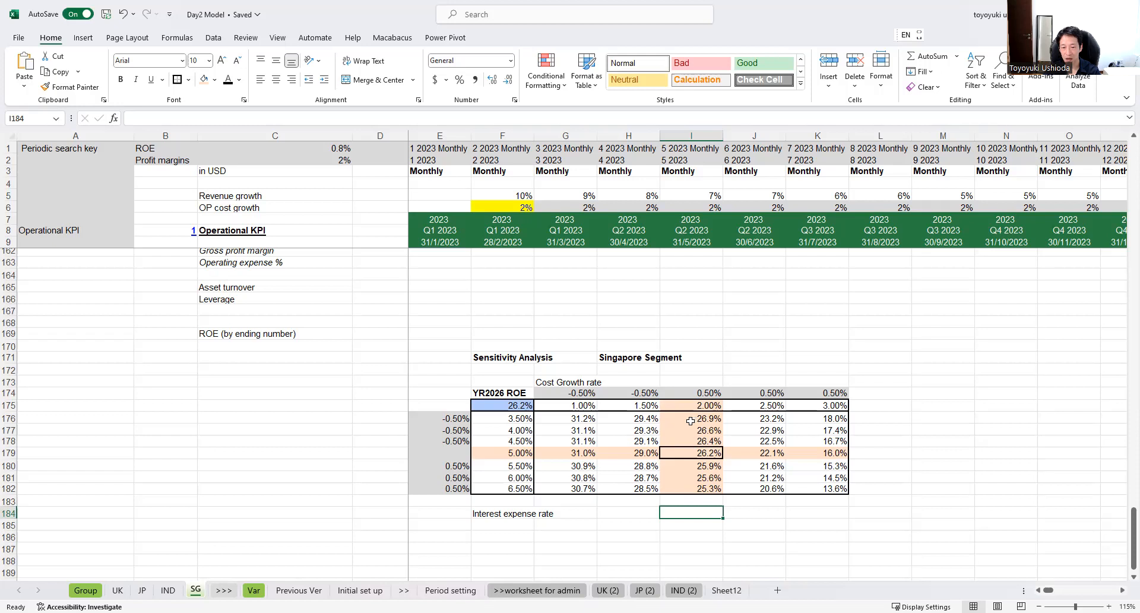
Step: Compare base-column ROE at 6.50% and 3.50% interest expense rates, and check the cost growth axis extremes of 3.00% and 1.00%
left_click(691, 488)
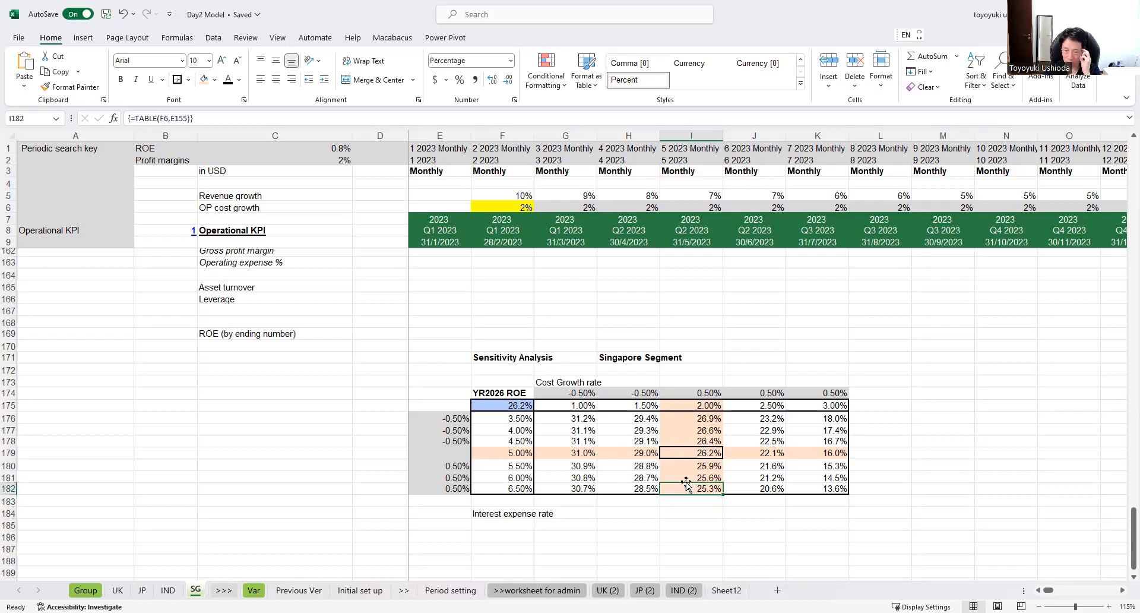
left_click(697, 415)
left_click(818, 406)
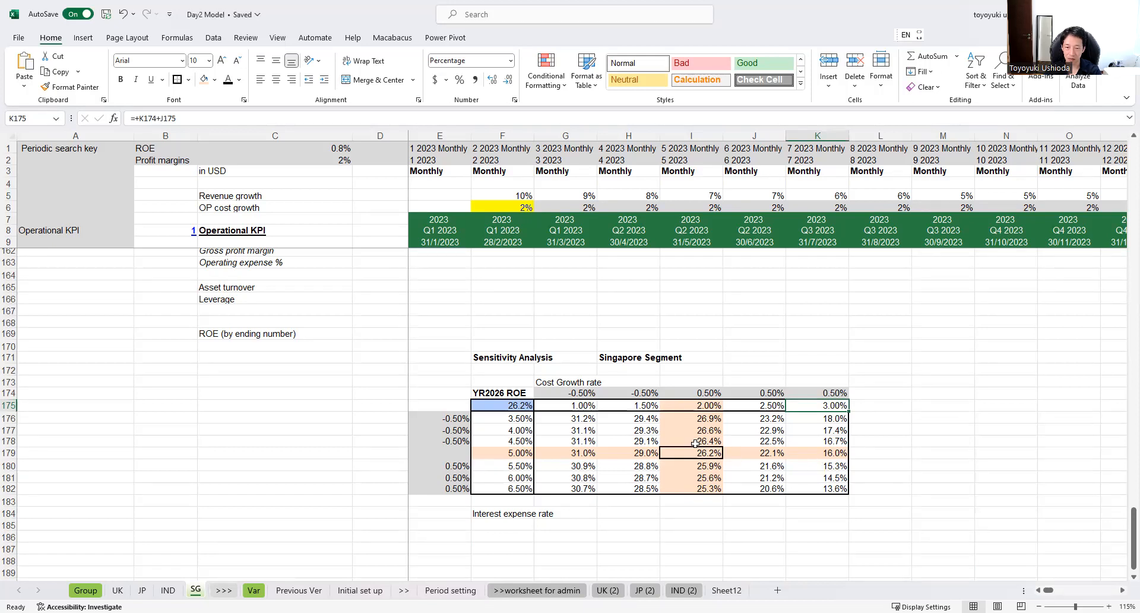
left_click(575, 408)
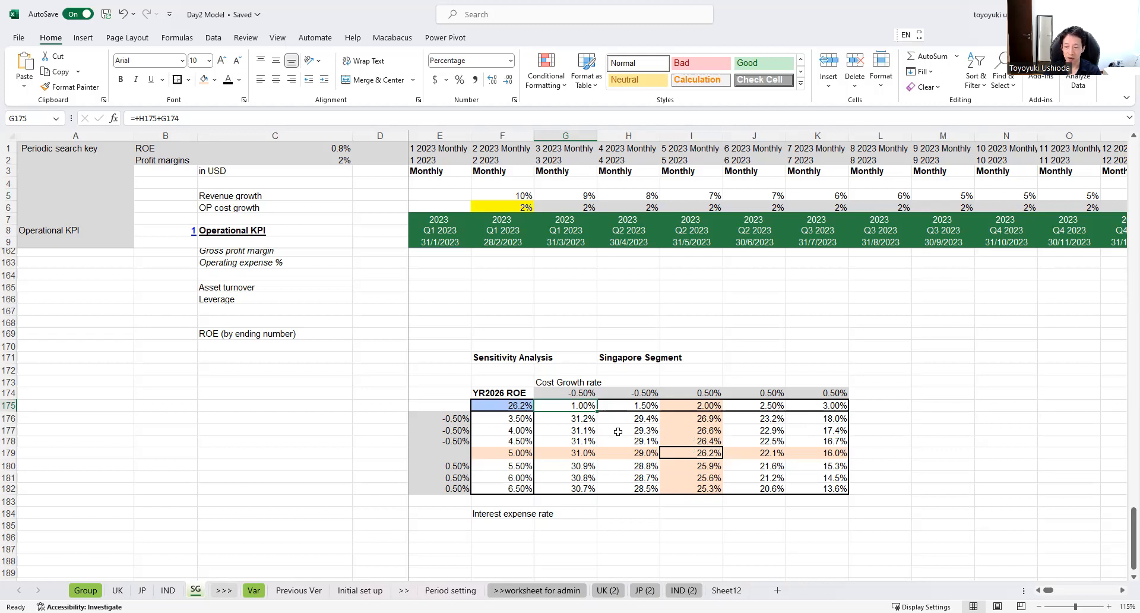
left_click(687, 512)
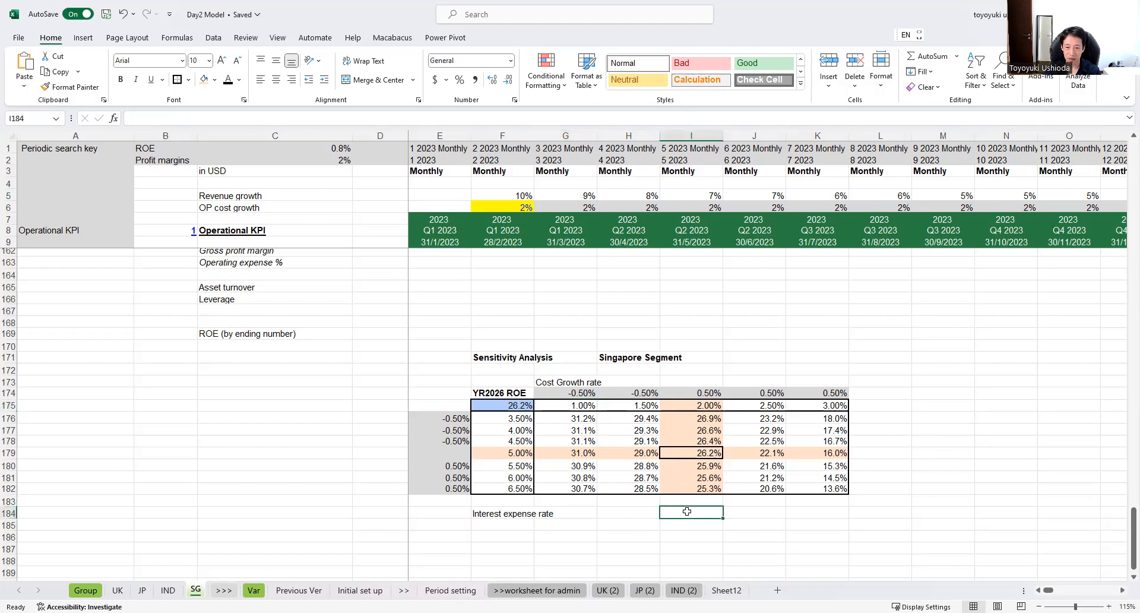
Step: Fill cell F188 below the sensitivity table with light blue as the corner cell of a new table
scroll(685, 512, "down", 1)
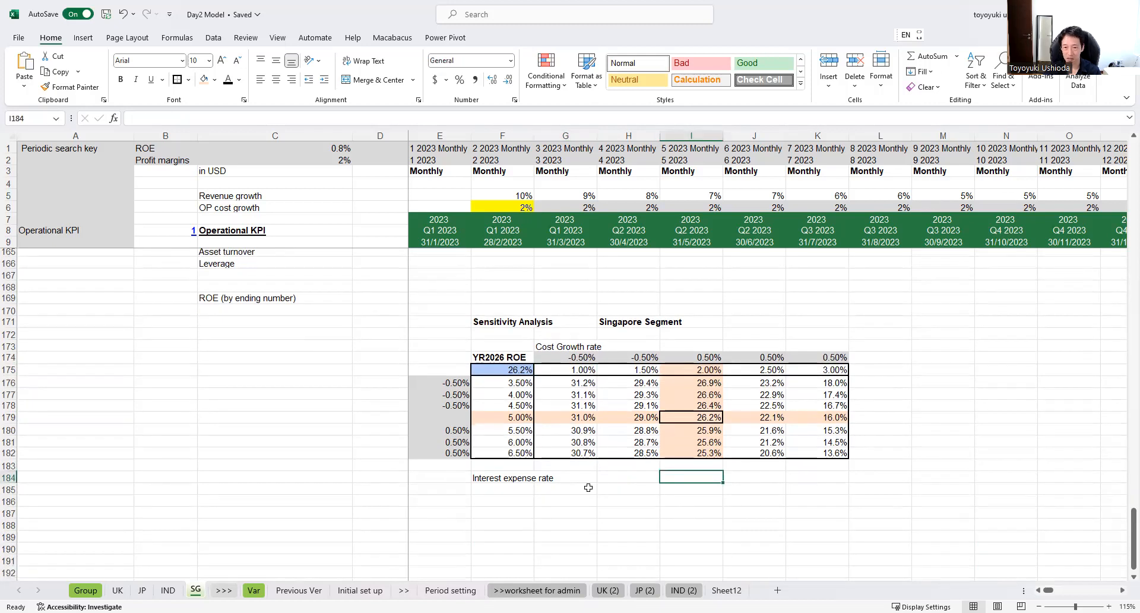
scroll(634, 491, "down", 1)
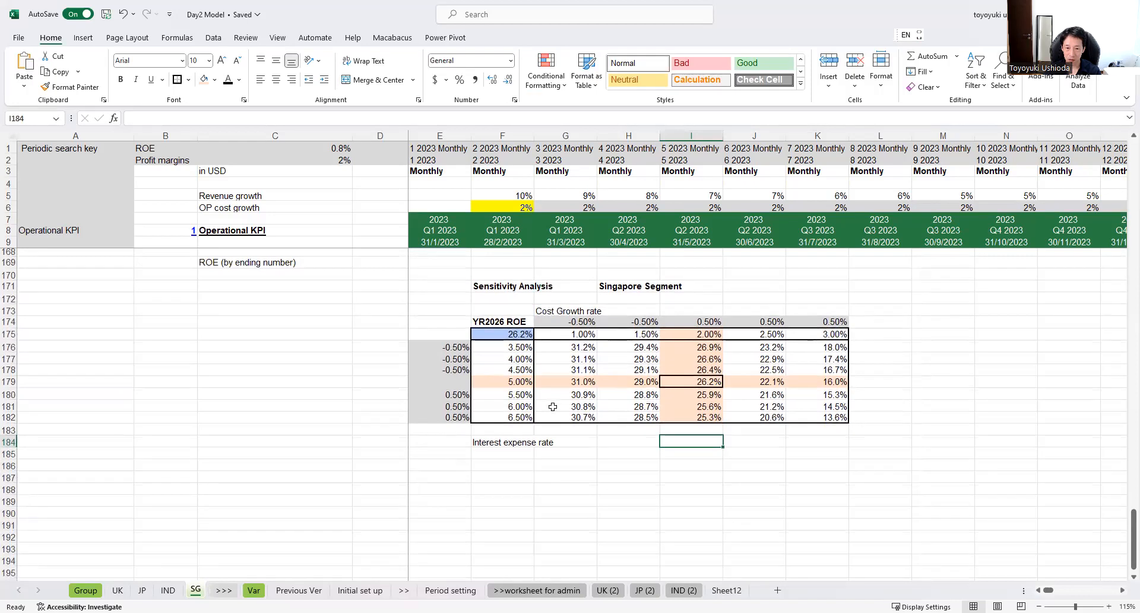
scroll(553, 410, "down", 1)
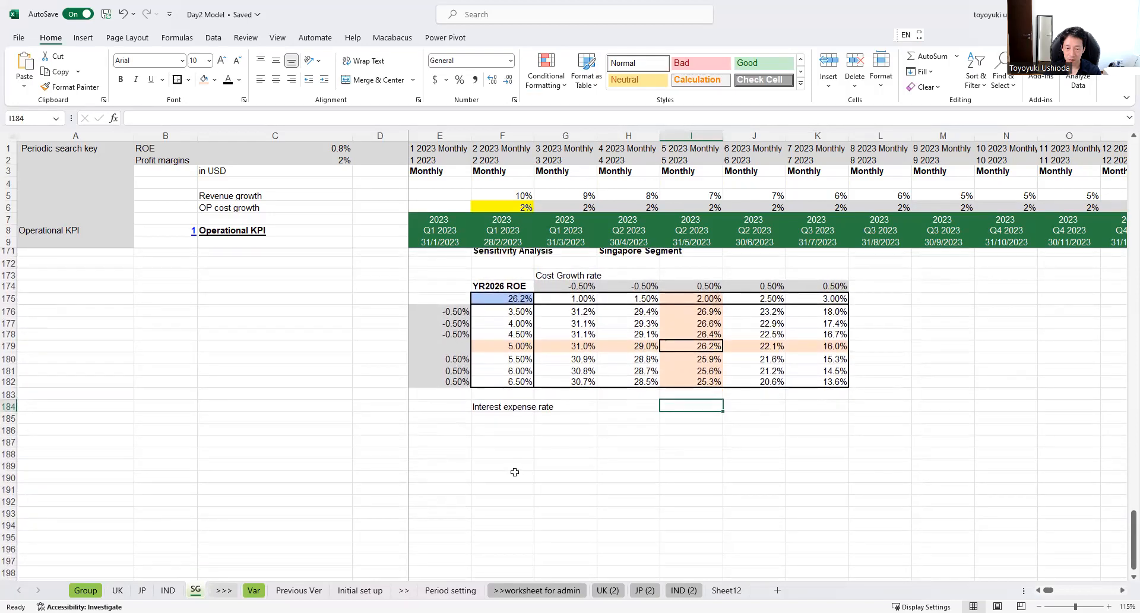
scroll(507, 450, "up", 4)
scroll(516, 559, "down", 3)
scroll(519, 514, "down", 1)
left_click(501, 458)
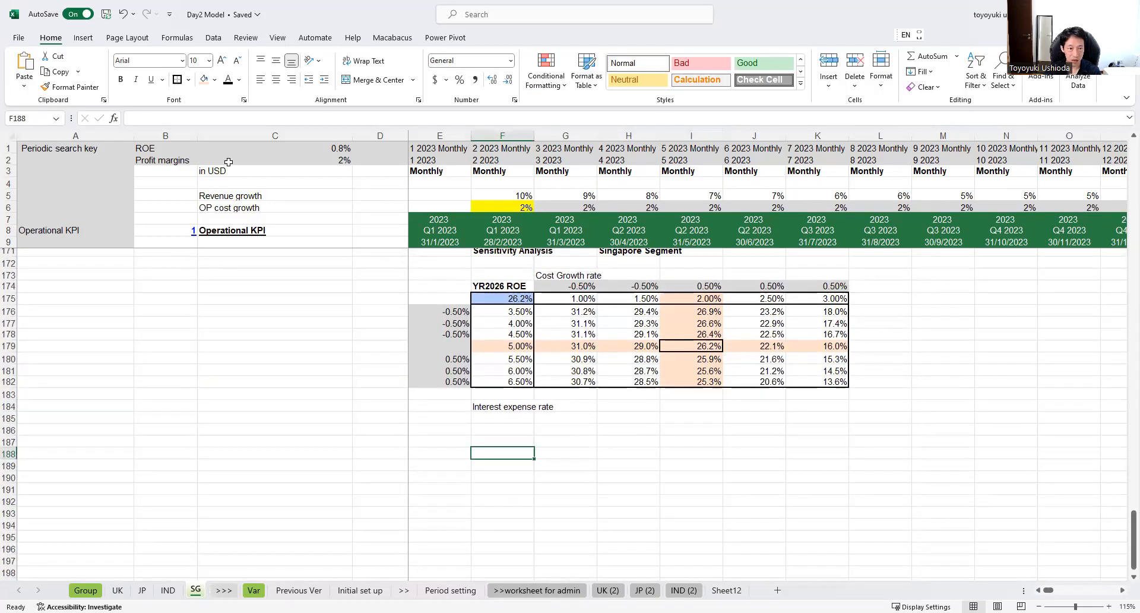
left_click(213, 82)
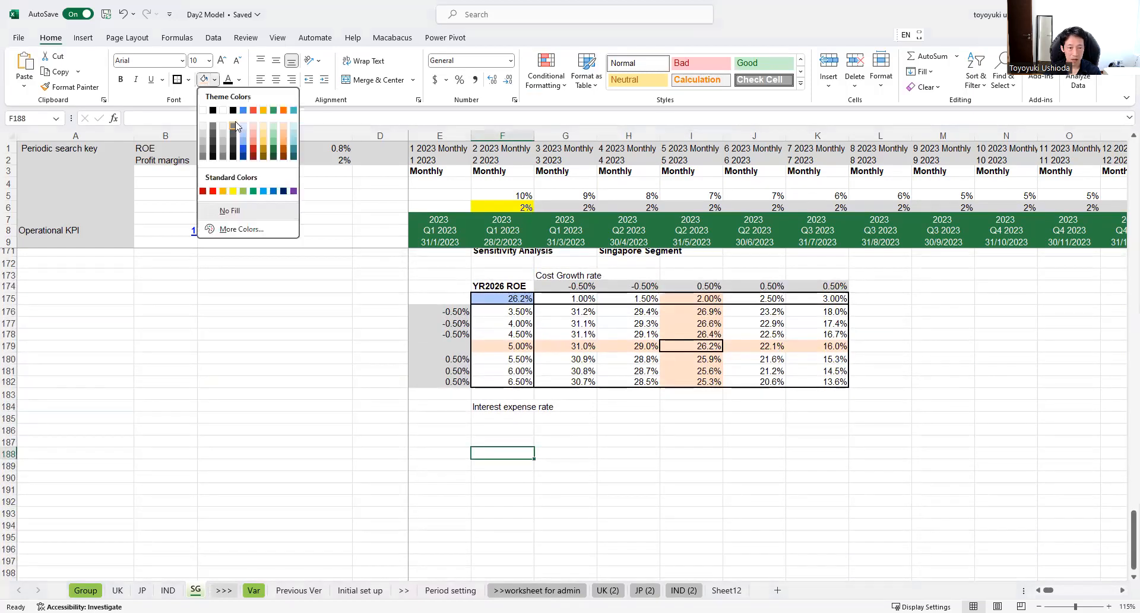
left_click(243, 124)
left_click_drag(565, 430, 565, 419)
left_click(510, 451)
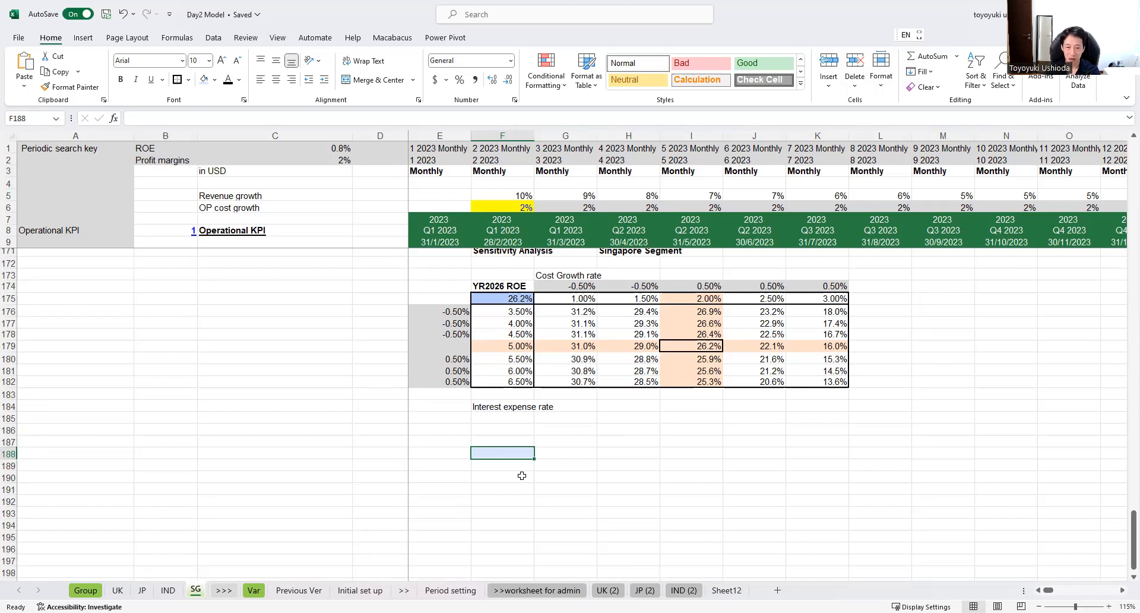
Step: Link corner cell F188 to the 2026 yearly ROE in cell CB159
type("+")
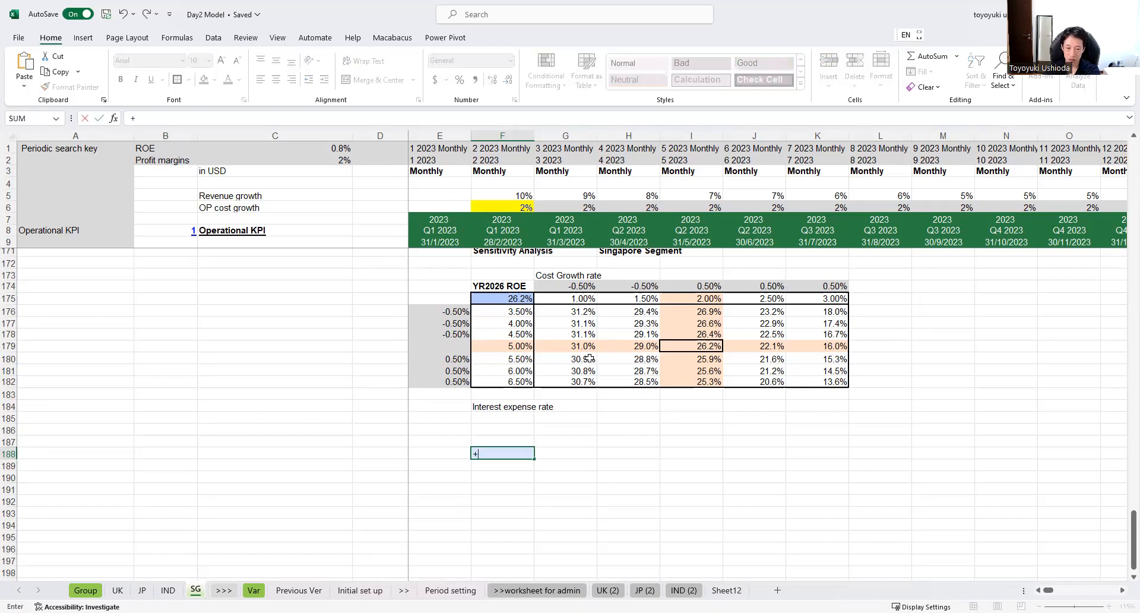
key("Up")
key("Up")
key("Up")
key("Up")
key("Up")
key("Up")
key("Up")
key("Up")
key("Up")
key("Up")
key("Up")
key("Up")
key("Up")
key("Up")
key("Up")
key("Up")
key("Up")
key("Up")
key("Up")
key("Up")
key("Up")
key("Up")
key("Up")
key("Up")
key("Up")
key("Up")
key("Up")
key("Up")
key("Up")
key("Up")
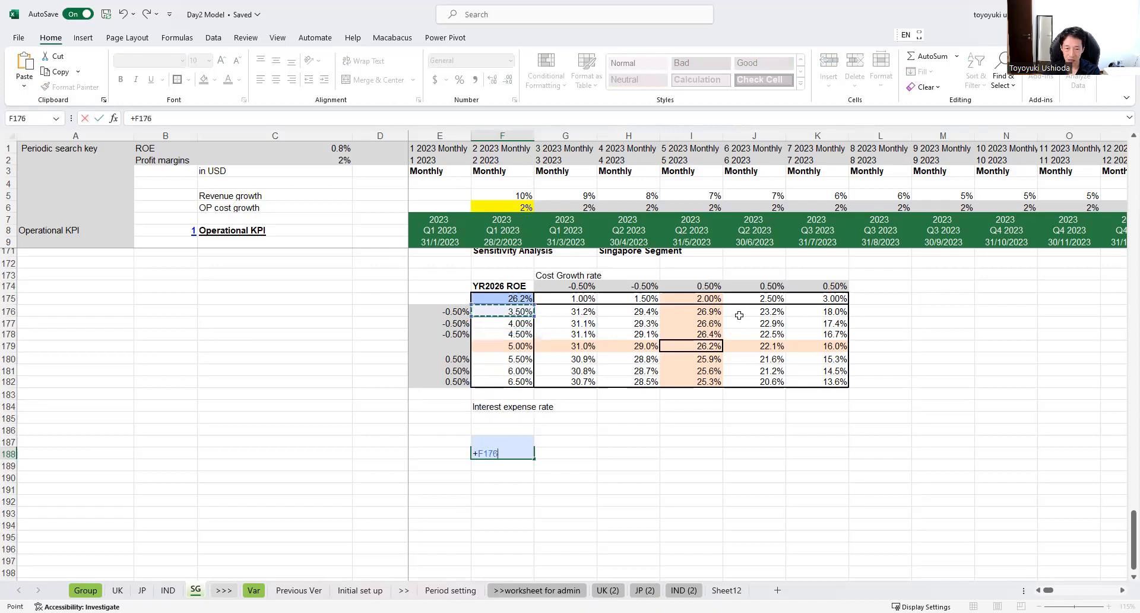
key("Down")
key("Down")
key("Down")
key("Down")
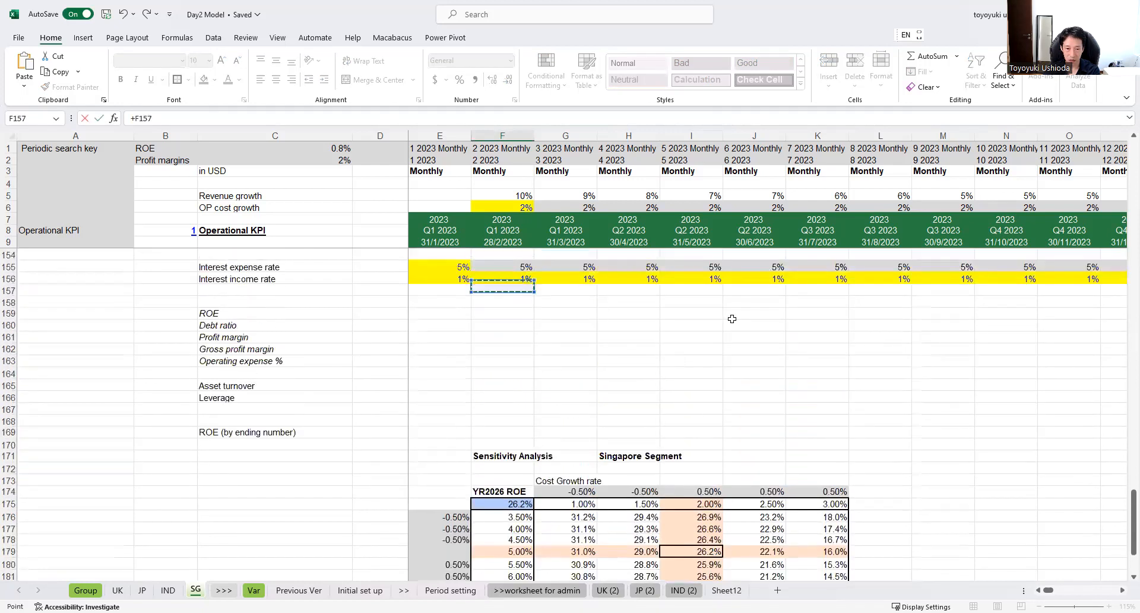
key("Right")
key("Right")
key("Right")
key("Right")
key("Right")
key("Right")
key("Right")
key("Right")
key("Right")
key("Right")
key("Right")
key("Right")
key("Right")
key("Right")
key("Right")
key("Right")
key("Right")
key("Right")
key("Right")
key("Right")
key("Right")
key("Right")
key("Right")
key("Right")
key("Right")
key("Right")
key("Right")
key("Right")
key("Right")
key("Right")
key("Right")
key("Right")
key("Right")
key("Right")
key("Right")
key("Right")
key("Right")
key("Right")
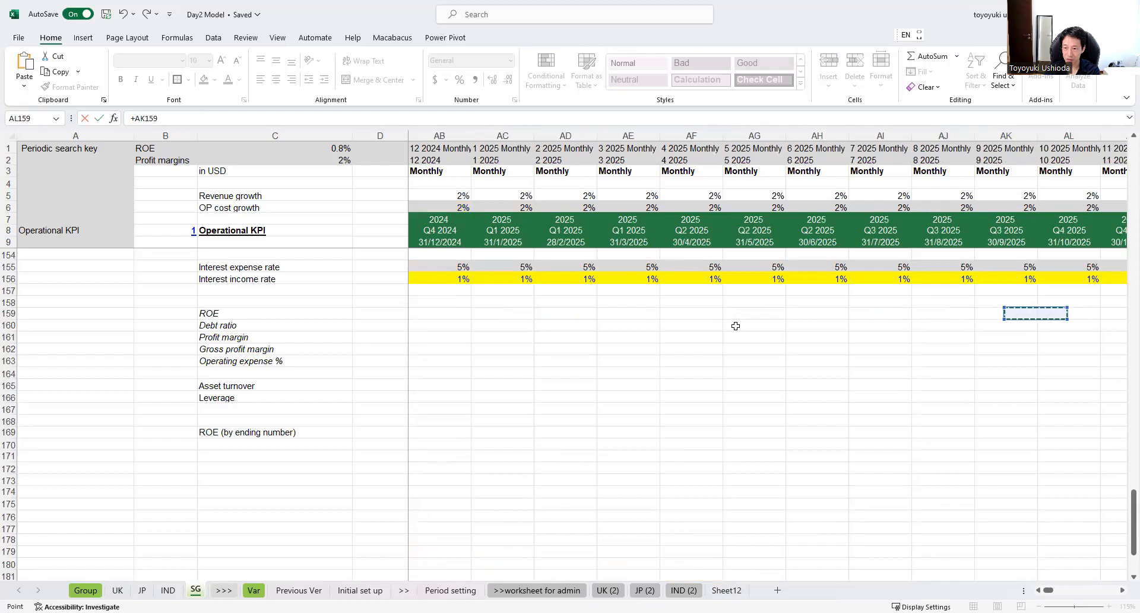
key("Right")
key("Right")
key("Right")
key("Right")
key("Right")
key("Right")
key("Right")
key("Right")
key("Right")
key("Right")
key("Right")
key("Right")
key("Right")
key("Right")
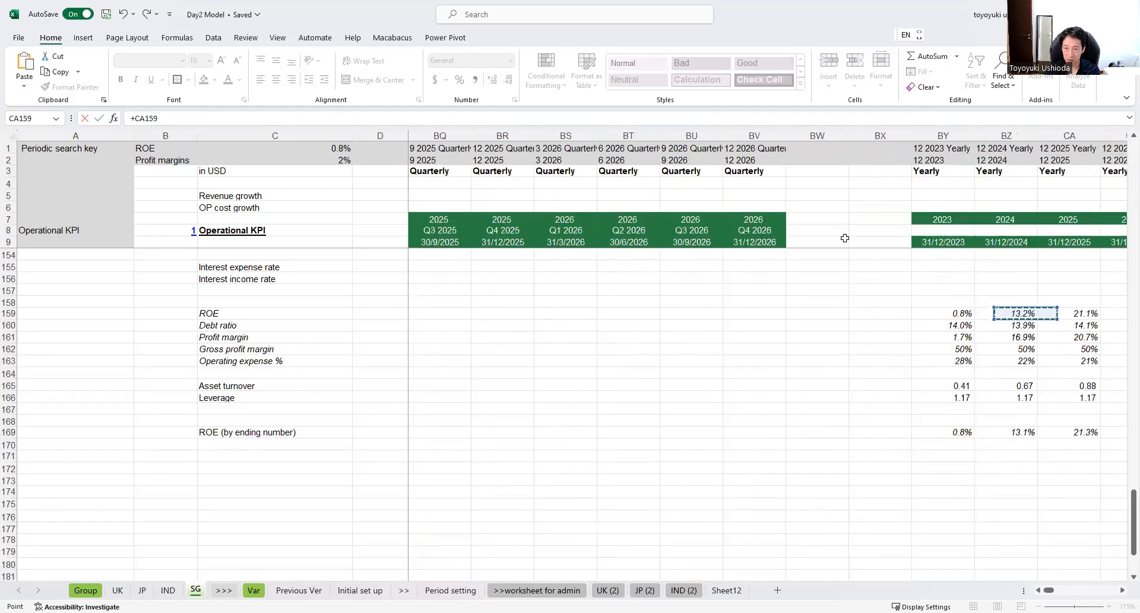
key("Right")
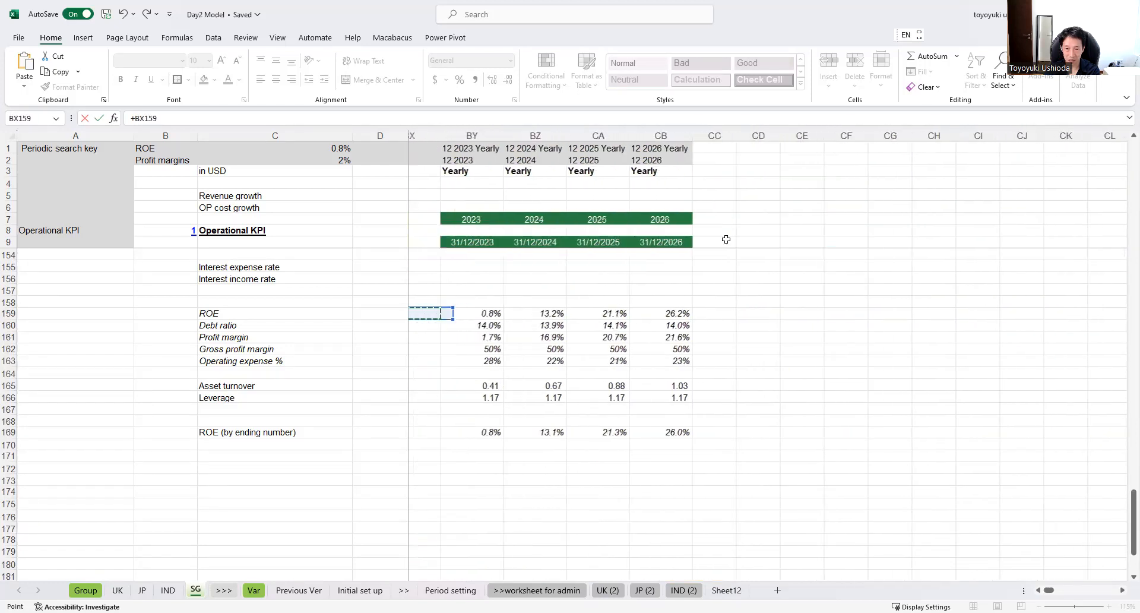
key("Right")
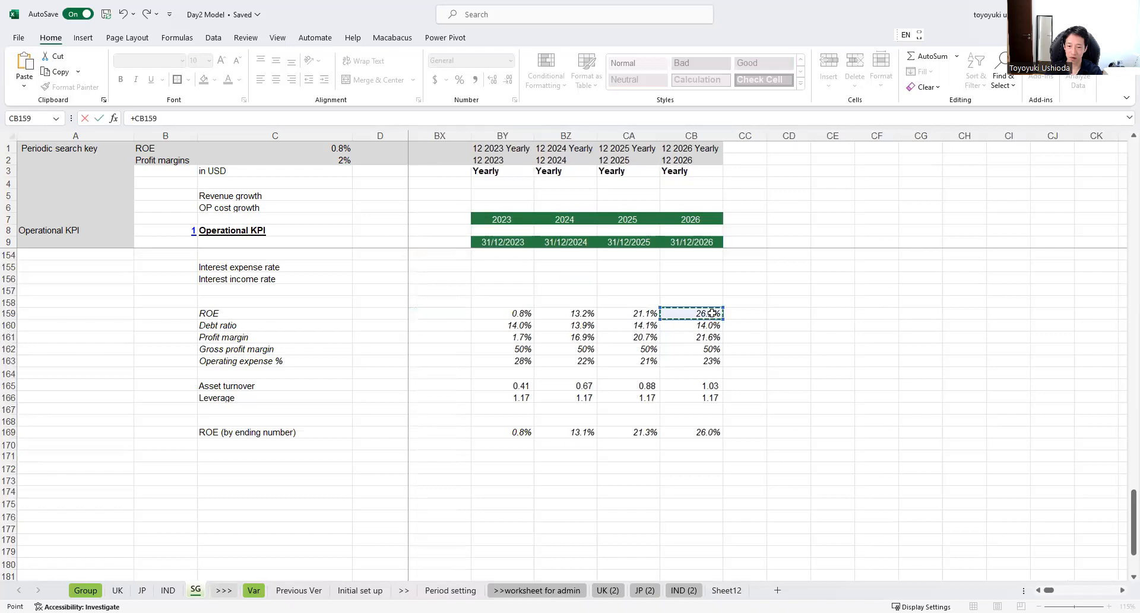
key("Return")
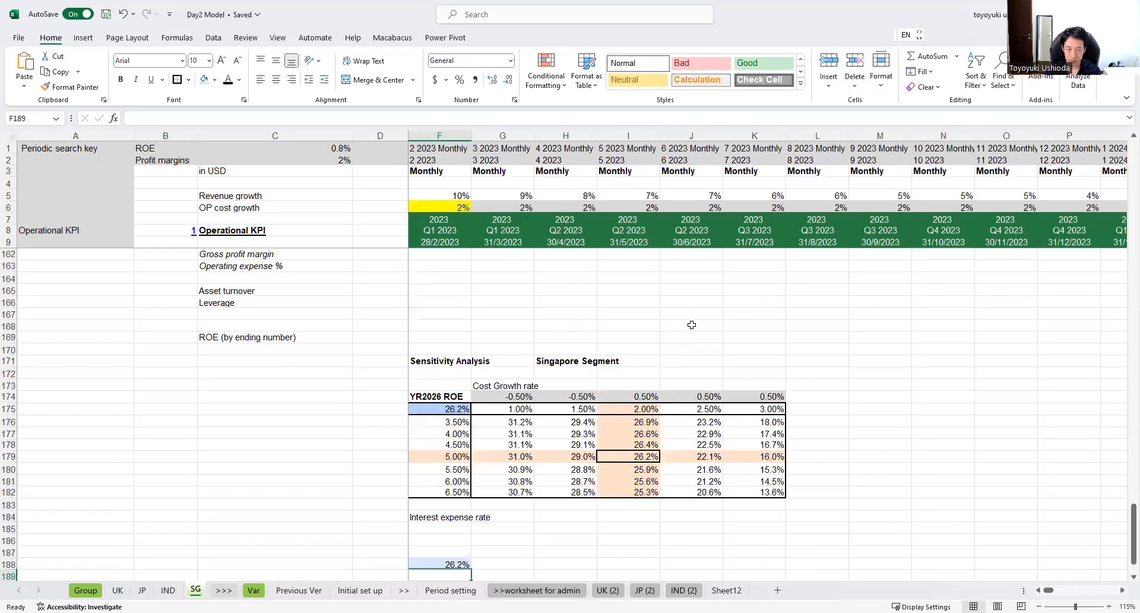
Step: Label cell F187 above the new table's corner as "ROE 2026"
scroll(395, 526, "down", 2)
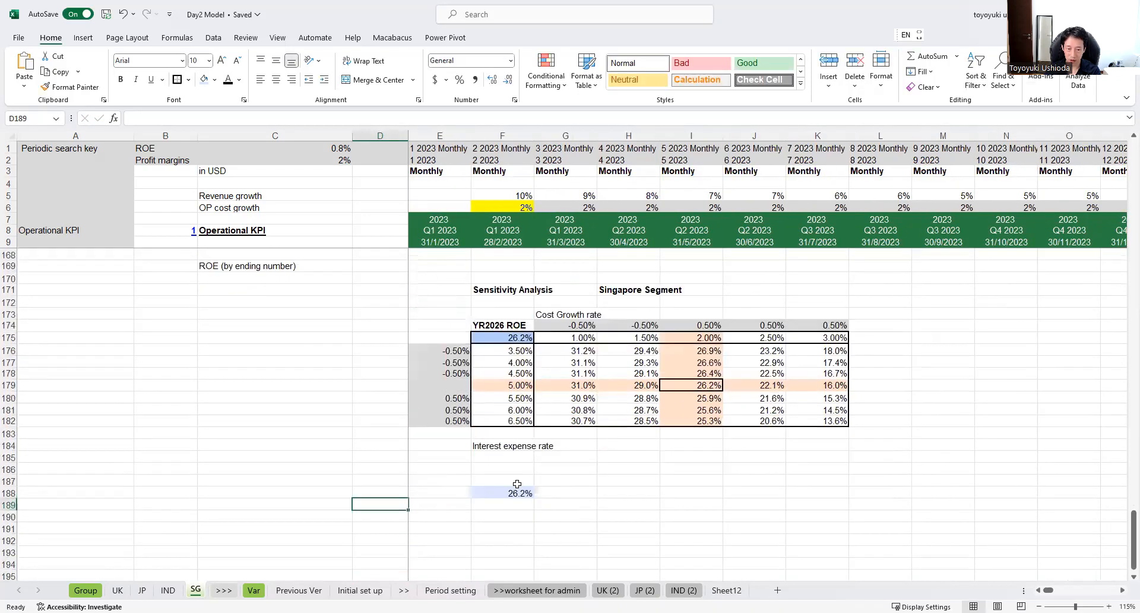
left_click(517, 484)
type("ROE")
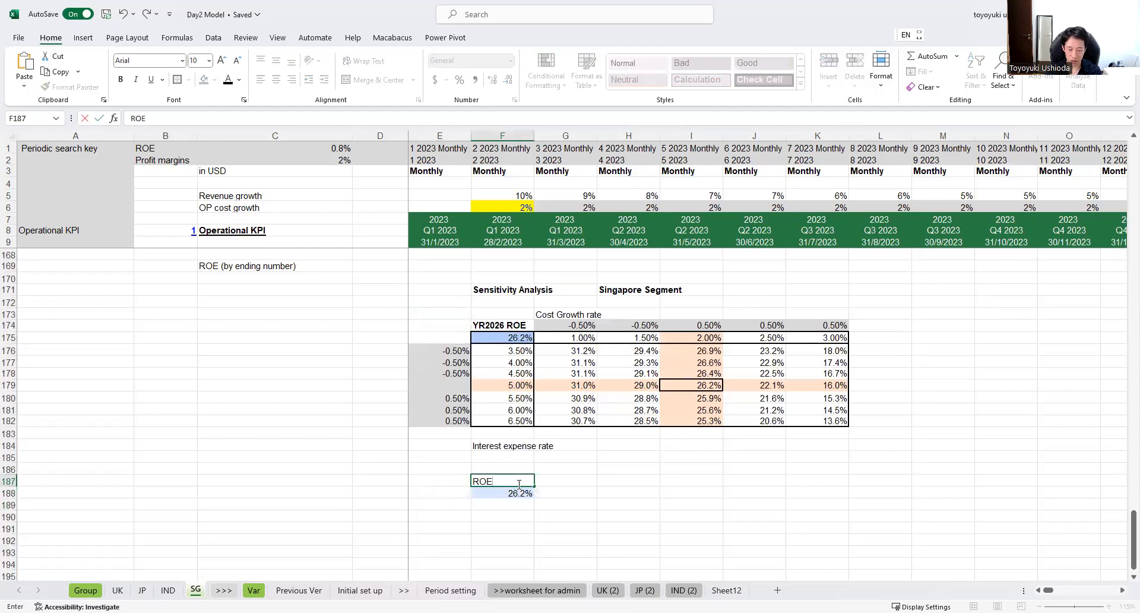
type(" 202")
key("ctrl+Return")
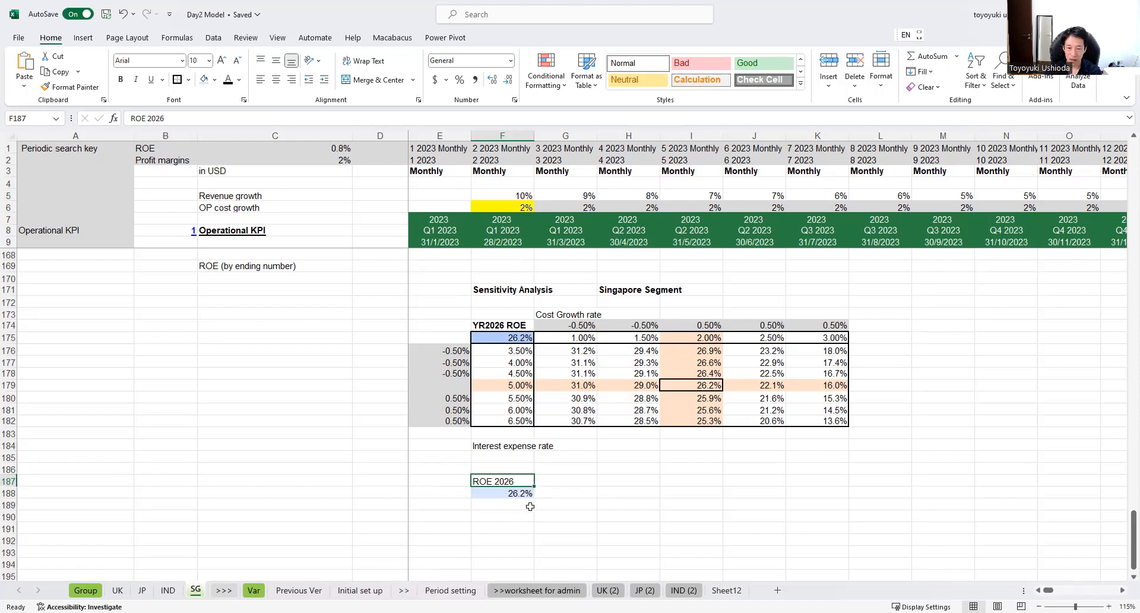
Step: Fill the new table's axis cells G188:K188 and F189:F196 with light green
scroll(531, 506, "down", 1)
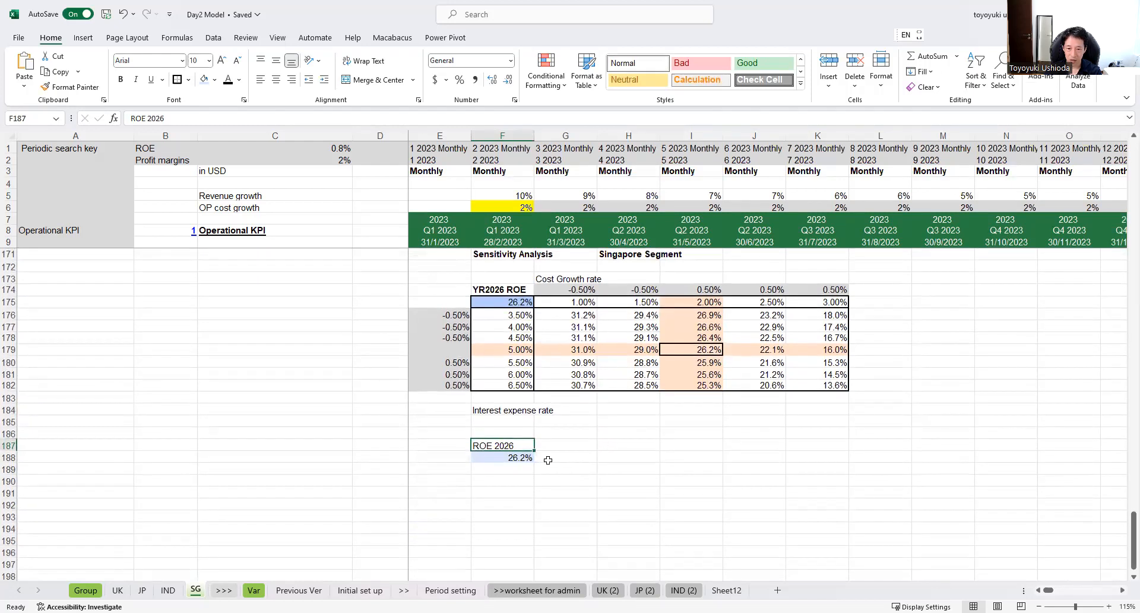
left_click_drag(545, 455, 821, 458)
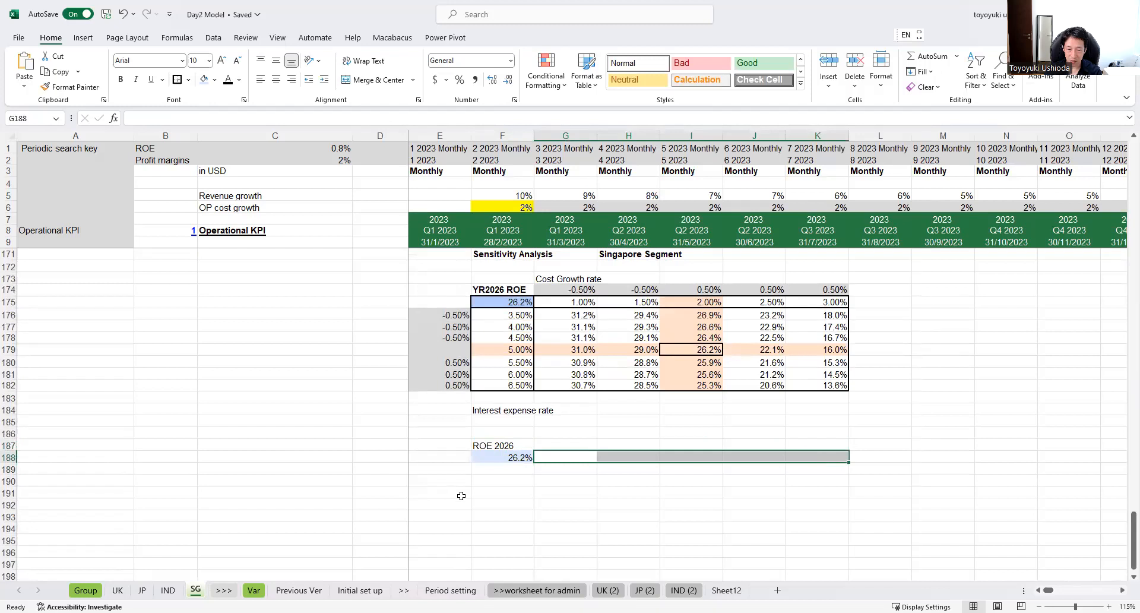
left_click_drag(518, 469, 523, 556)
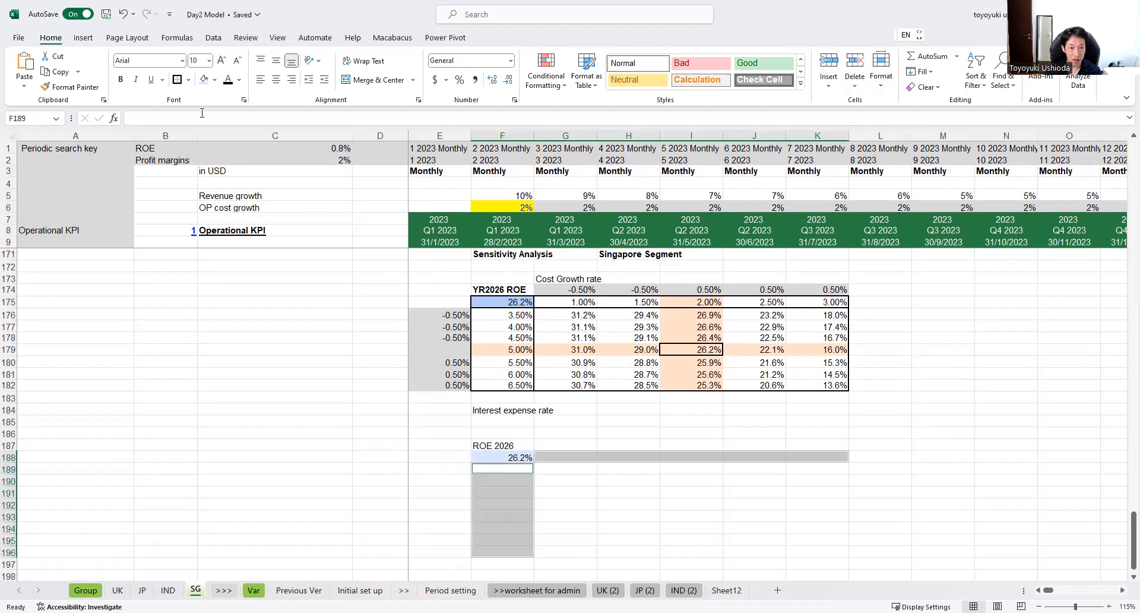
left_click(214, 80)
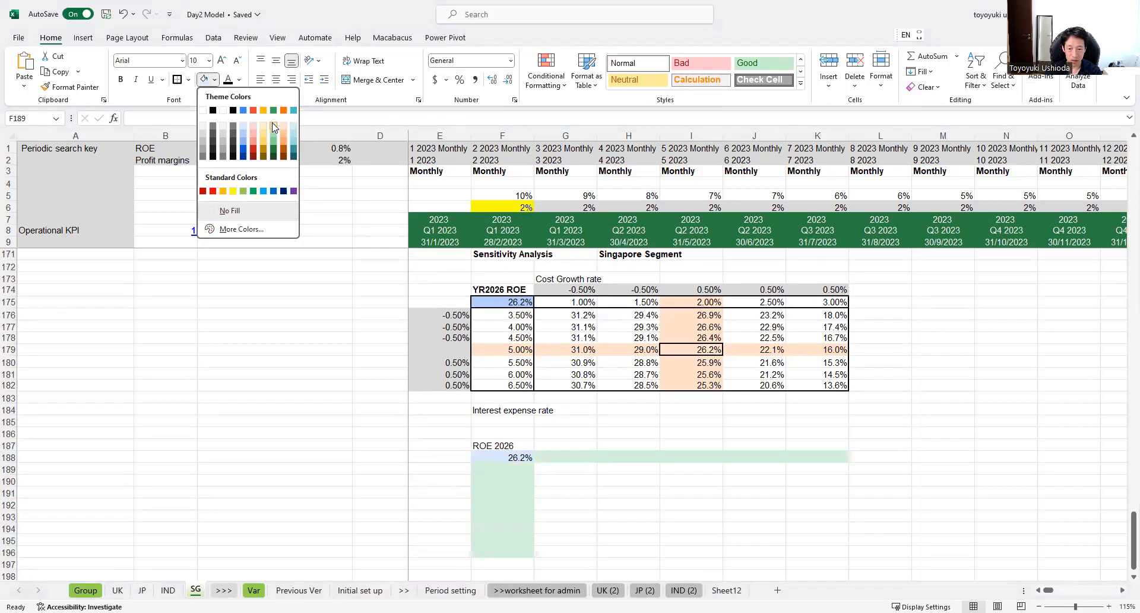
left_click(651, 524)
left_click(561, 457)
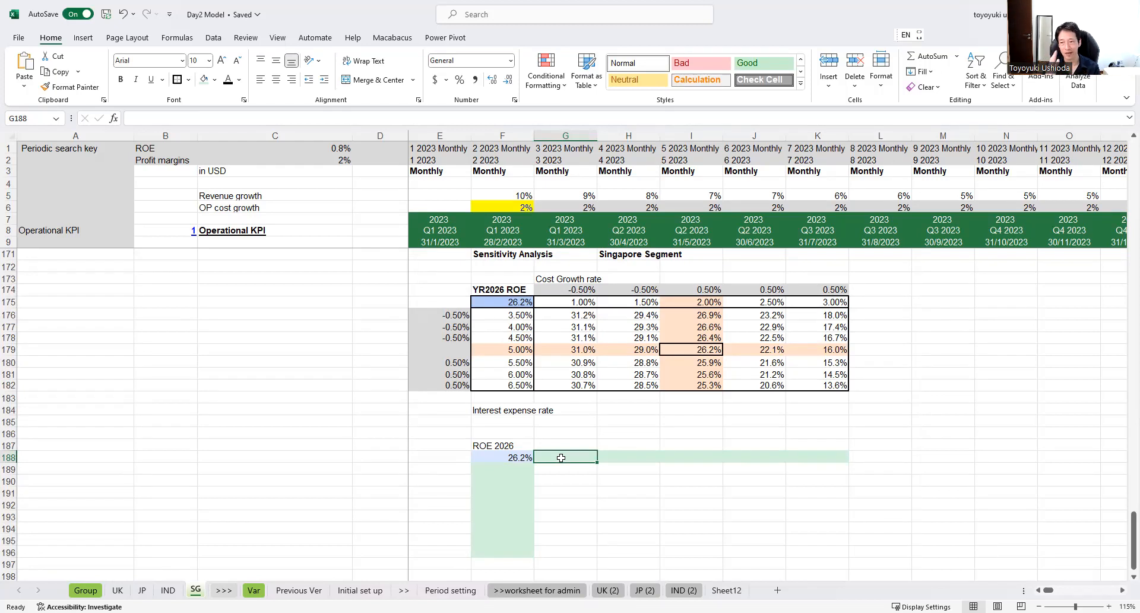
Step: Mark the new table's horizontal axis by entering "row" in cell M188
left_click(928, 454)
type("row")
key("Return")
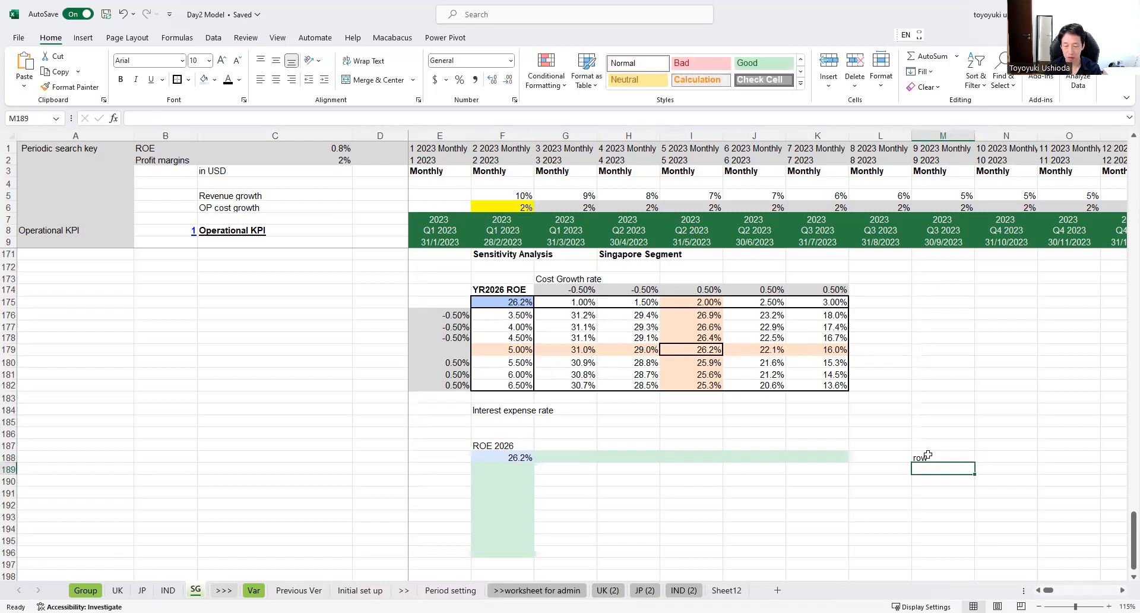
Step: Mark the new table's vertical axis by entering "column" in cell F186
key("Left")
key("Left")
key("Left")
key("Left")
key("Left")
key("Left")
key("Left")
key("Left")
key("Up")
key("Up")
key("Up")
key("Right")
type("column")
key("Return")
left_click_drag(502, 433, 504, 567)
left_click_drag(949, 456, 548, 457)
left_click(596, 489)
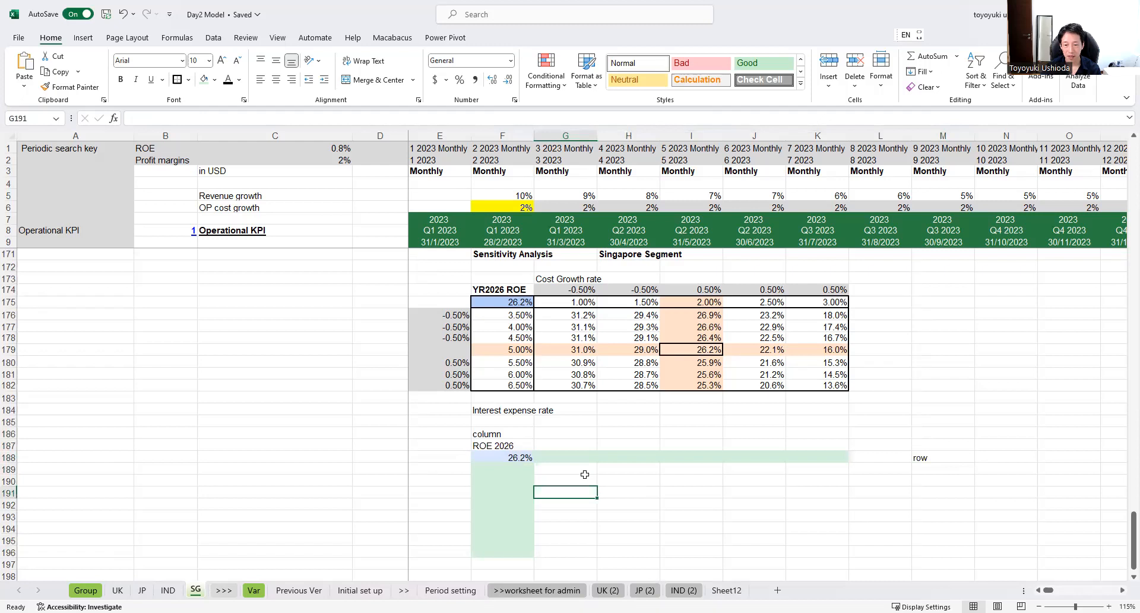
Step: Copy the "Cost Growth rate" heading from G173 to G186 above the new table's row axis
left_click(699, 457)
left_click_drag(551, 457, 796, 456)
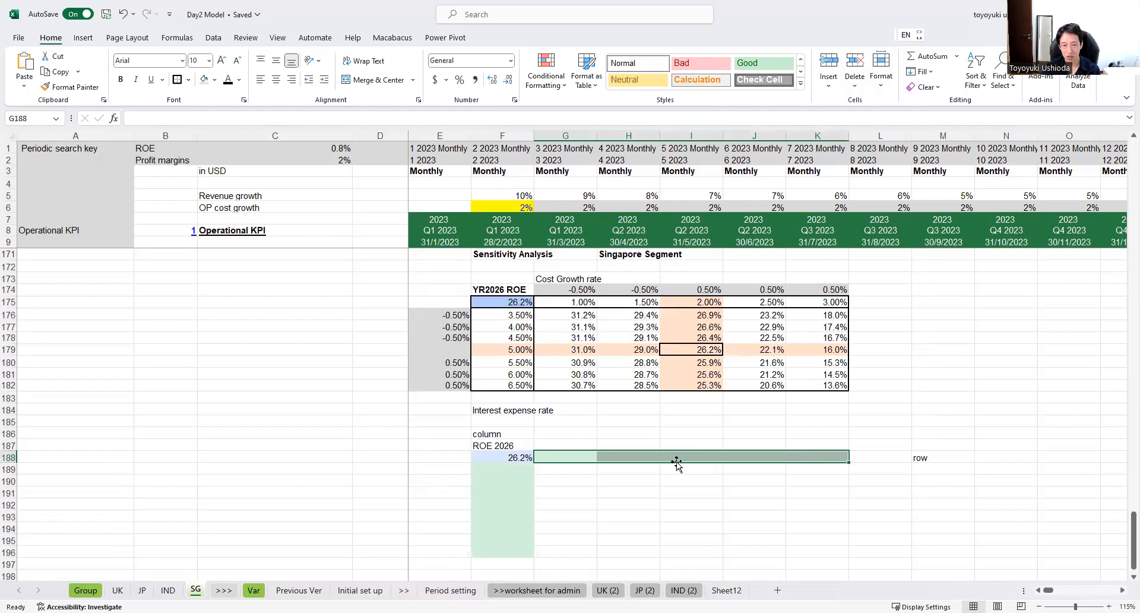
left_click(551, 281)
key("ctrl+c")
left_click(556, 432)
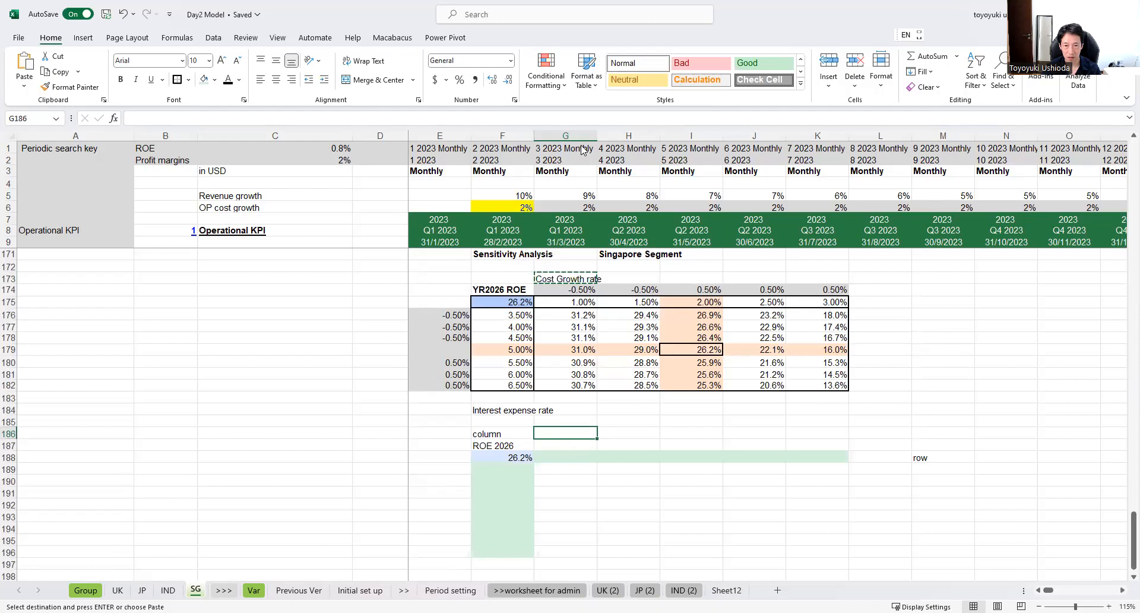
right_click(559, 433)
left_click(602, 122)
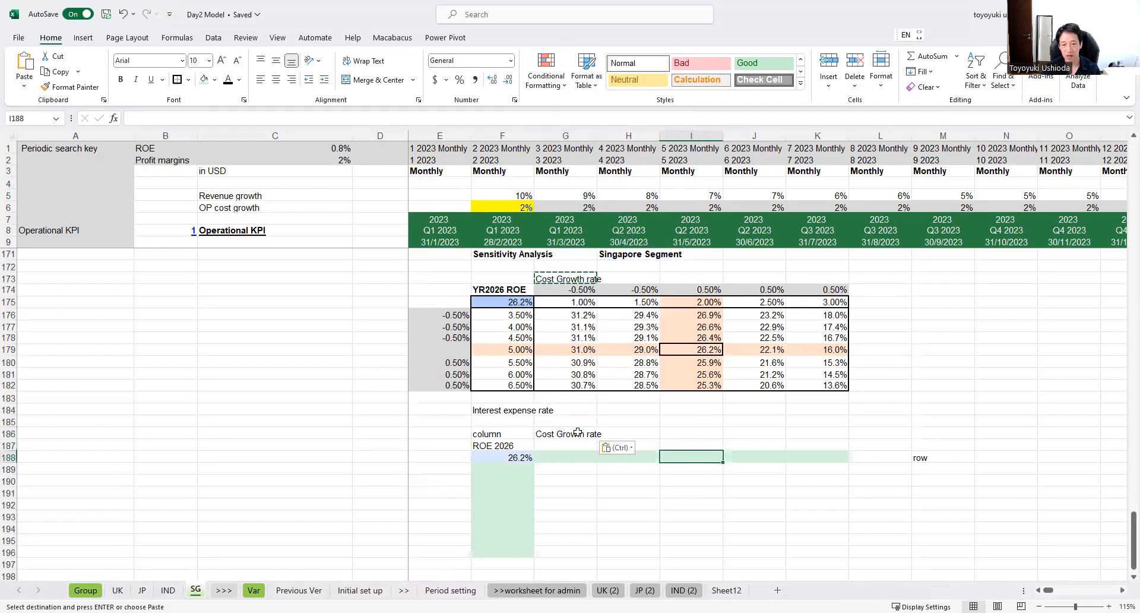
Step: Enter the base cost growth rate of 2% in I188, the middle of the row axis
left_click(679, 456)
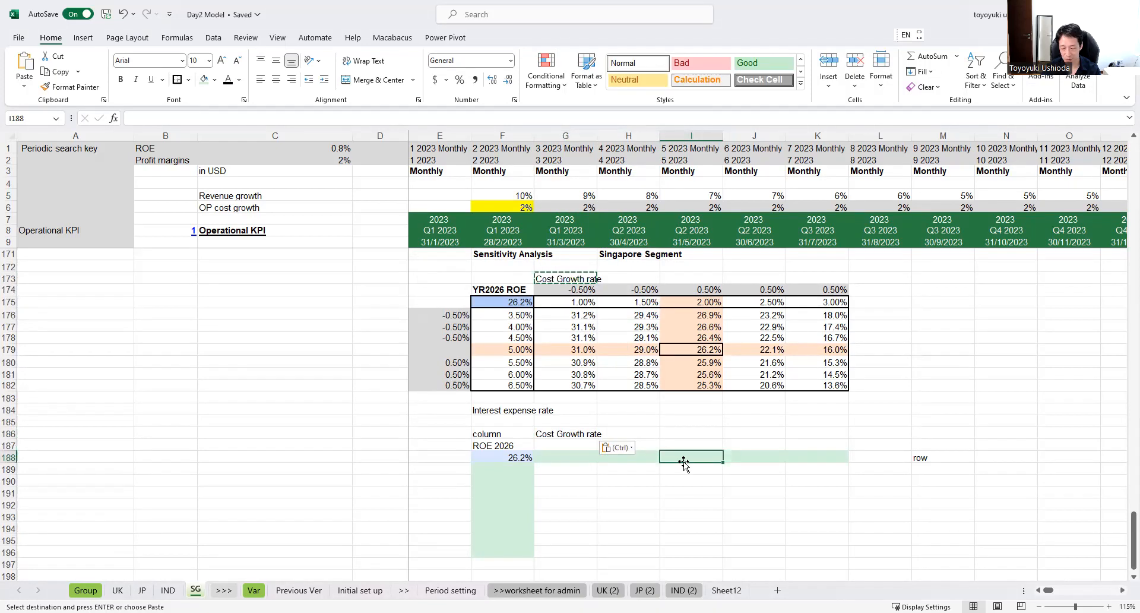
type("2%")
key("ctrl+Return")
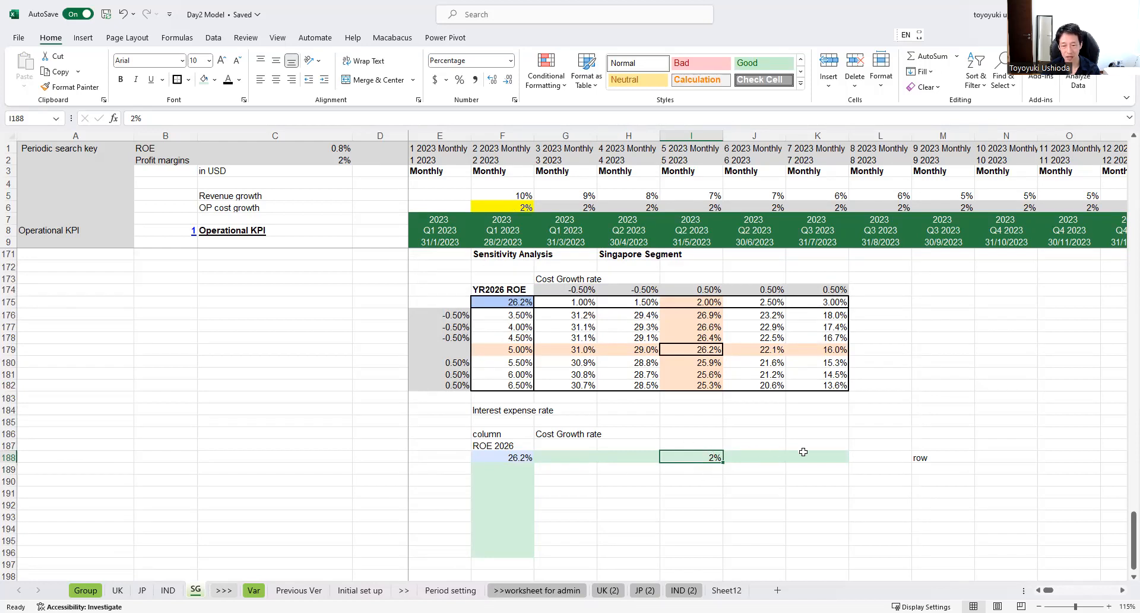
Step: Enter fixed cost growth rates of 2.5% in J188 and 3% in K188
left_click(747, 452)
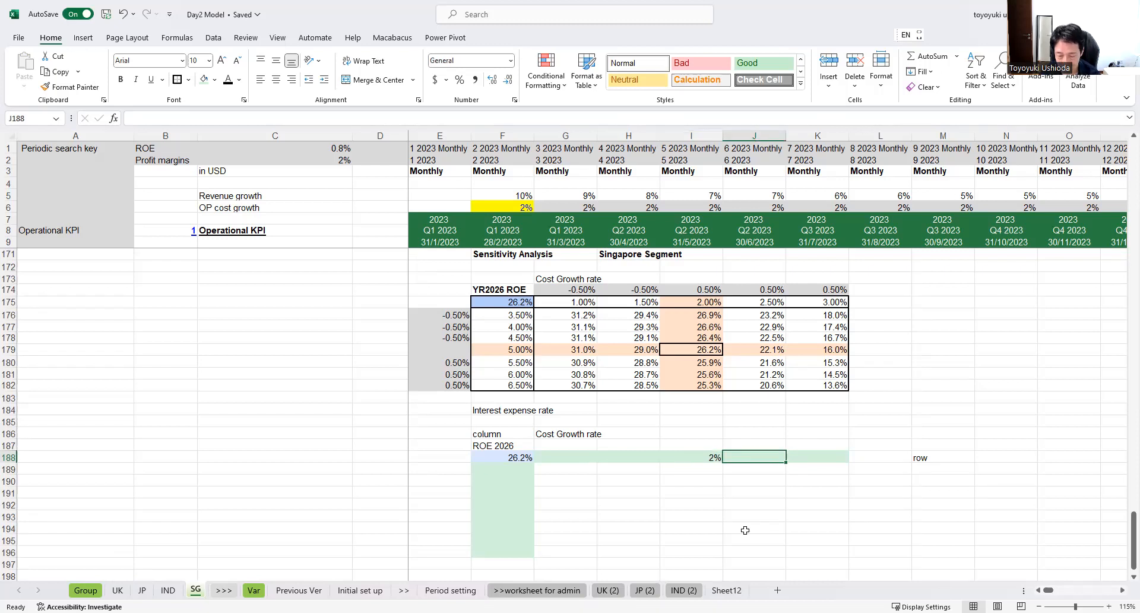
type("2.50")
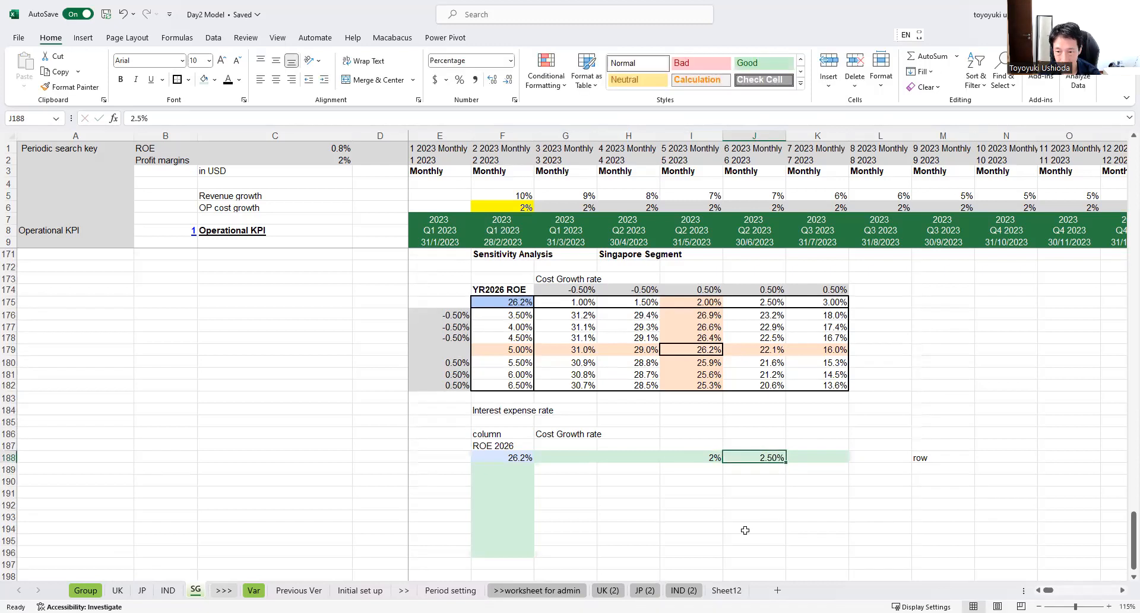
key("Tab")
type("3")
key("shift+Tab")
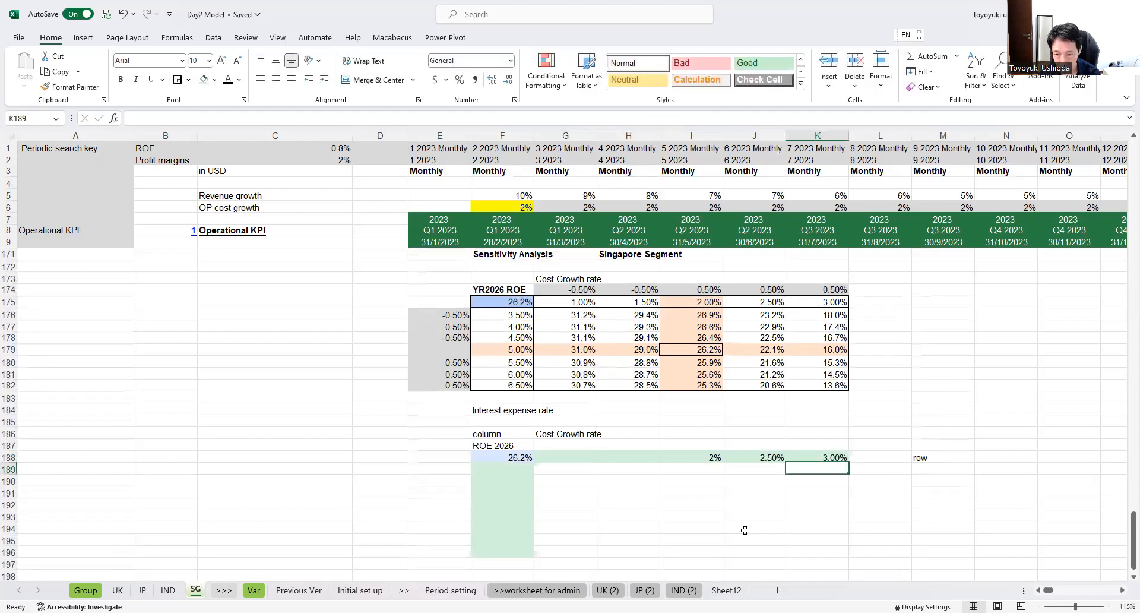
key("Left")
key("Right")
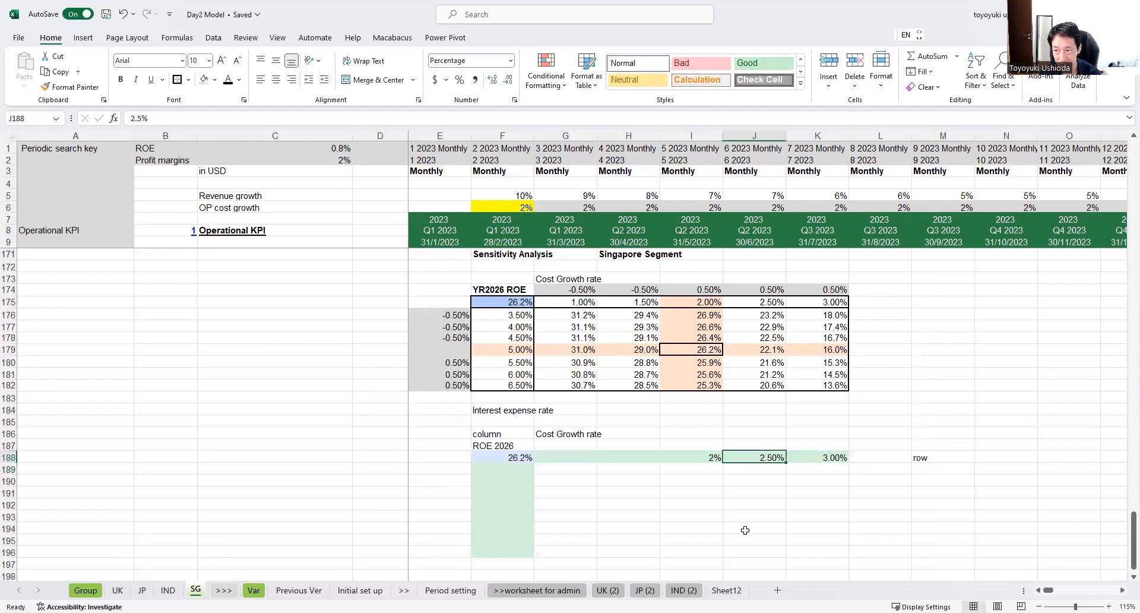
key("Left")
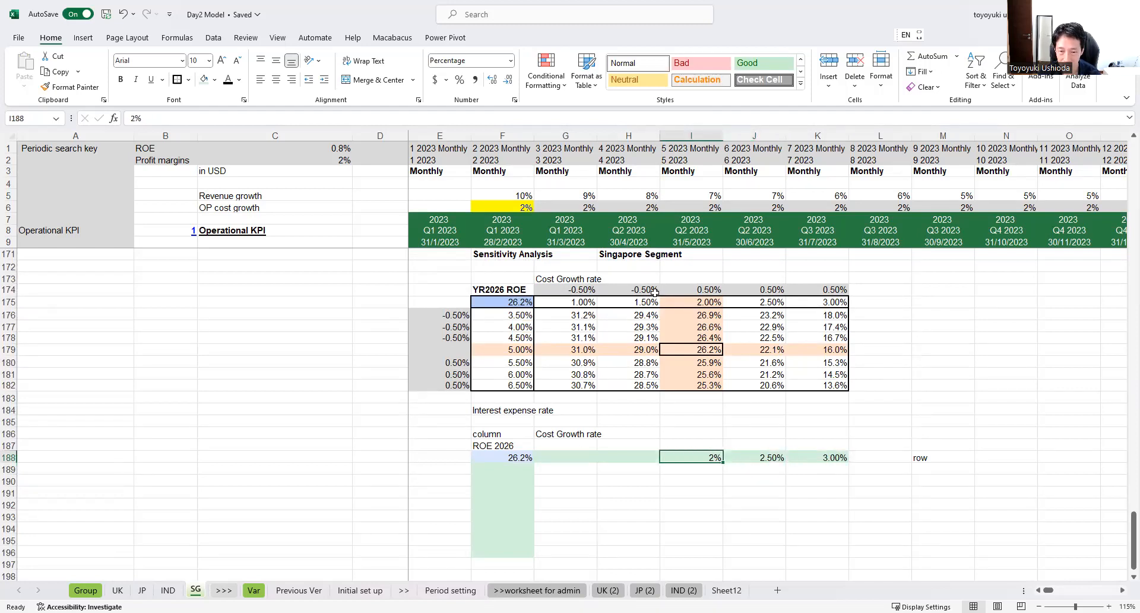
Step: Enter a 0.5% increment in J187 and copy it to K187
left_click(741, 445)
type("0.5%")
key("Return")
key("Up")
key("ctrl+c")
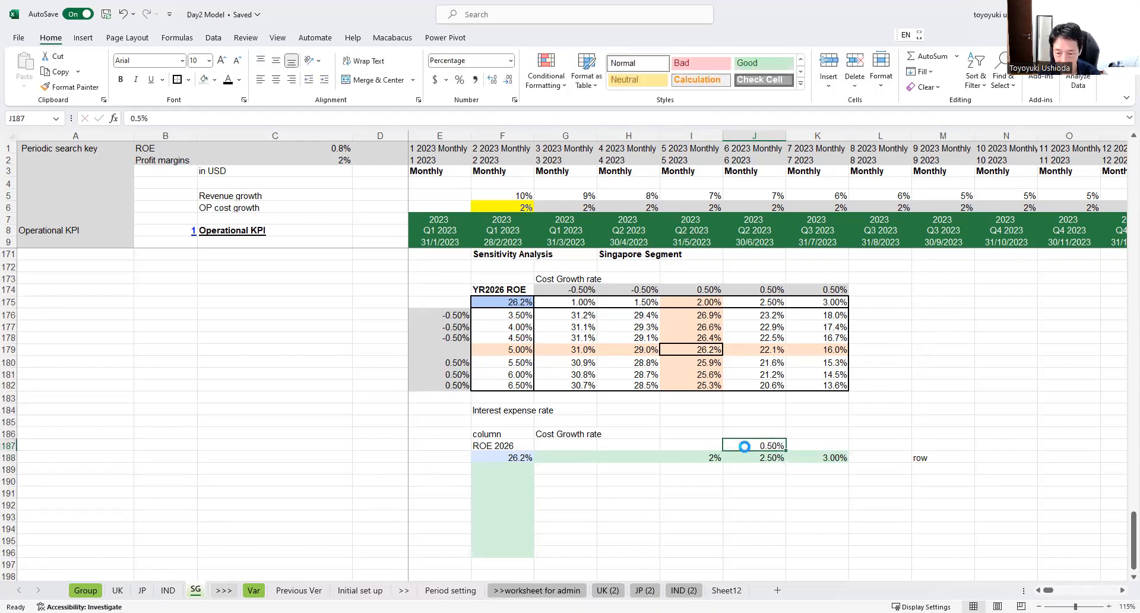
key("Right")
key("ctrl+v")
Step: Enter a -0.5% increment in H187 and copy it to G187
key("Left")
key("Left")
key("Left")
type("-0")
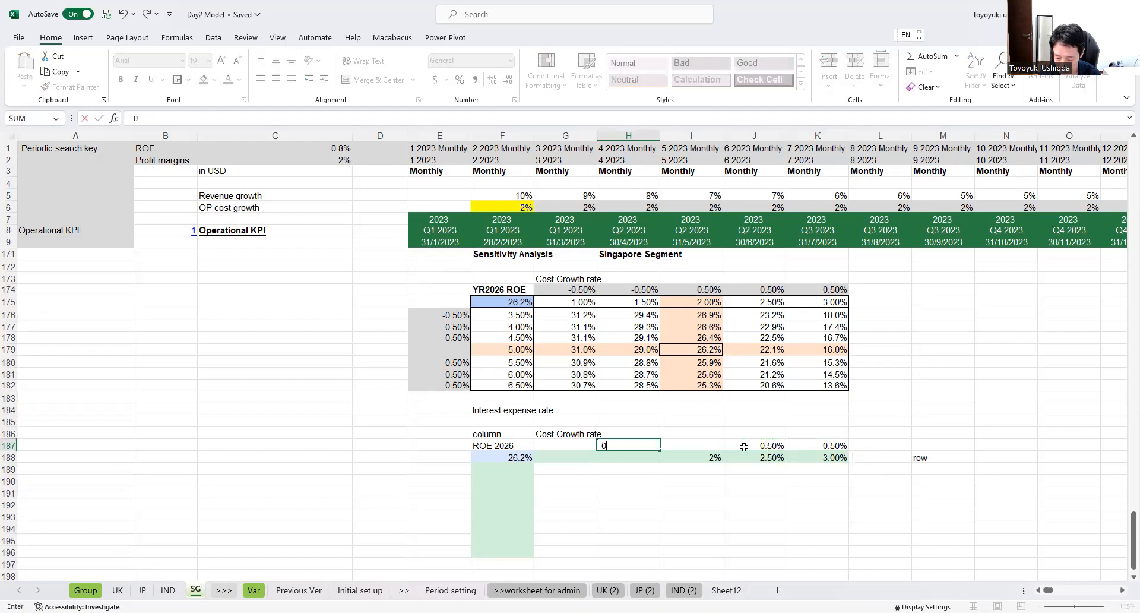
type(".5")
key("ctrl+Return")
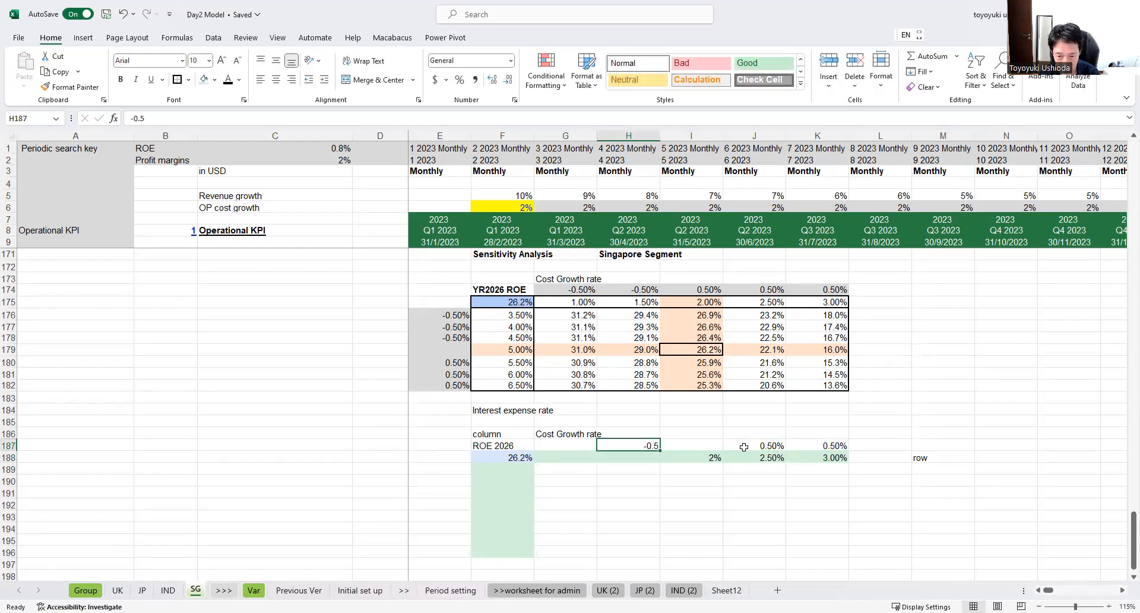
type("-0.5%")
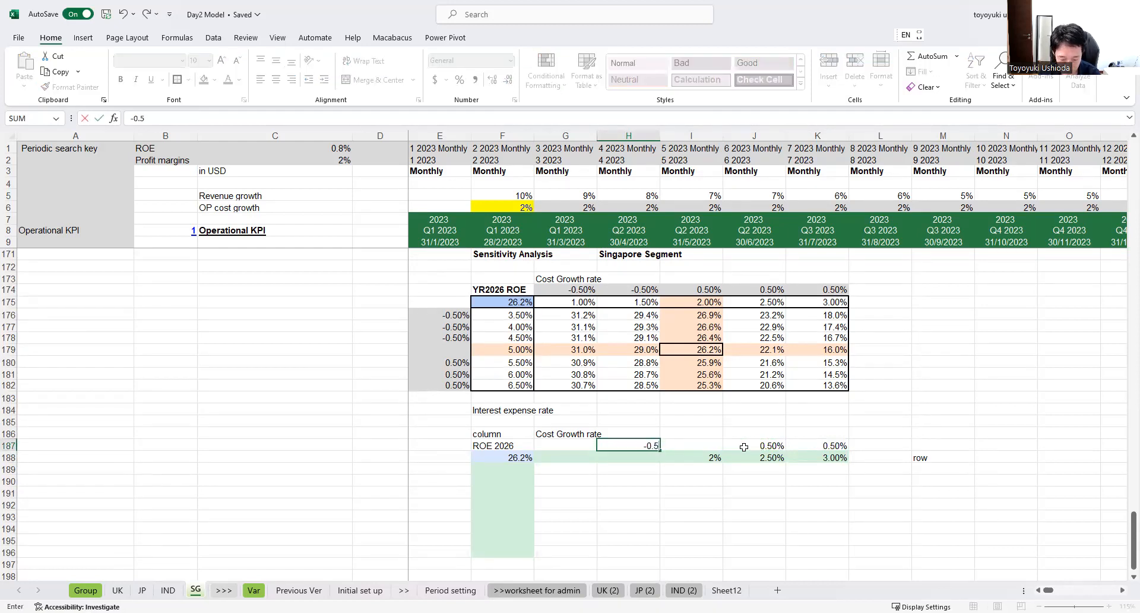
key("Return")
key("Up")
key("ctrl+c")
key("Left")
key("ctrl+v")
Step: Clear the fixed cost growth rates from J188 and K188
key("Down")
key("Right")
key("Right")
key("Right")
key("Delete")
key("Right")
key("Delete")
Step: Calculate the cost growth rate in J188 with the formula =+I188+J187
key("Left")
type("+")
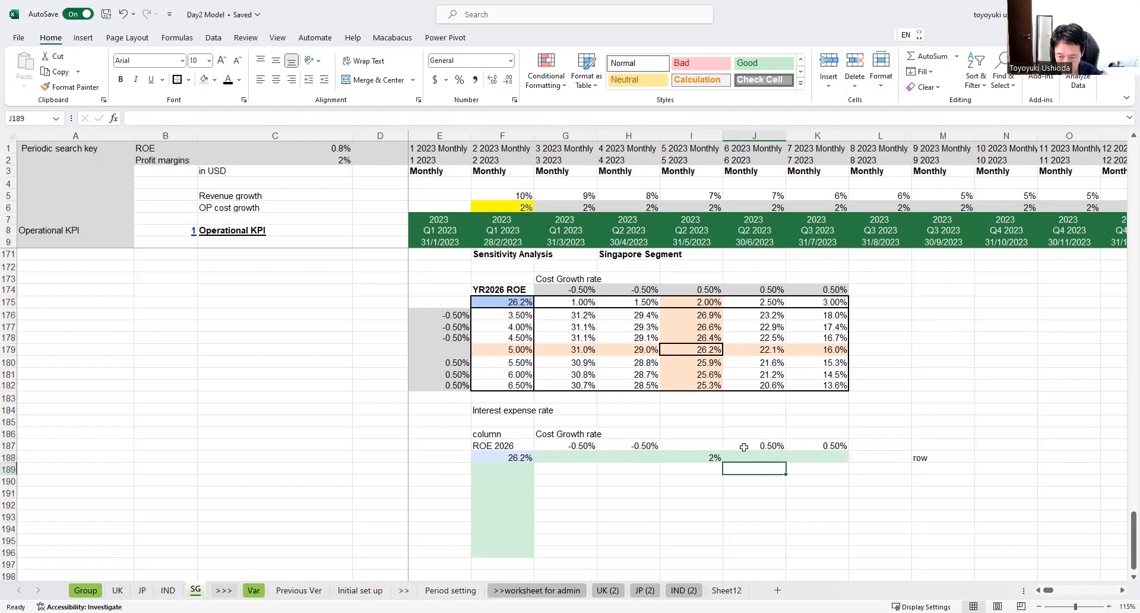
key("Left")
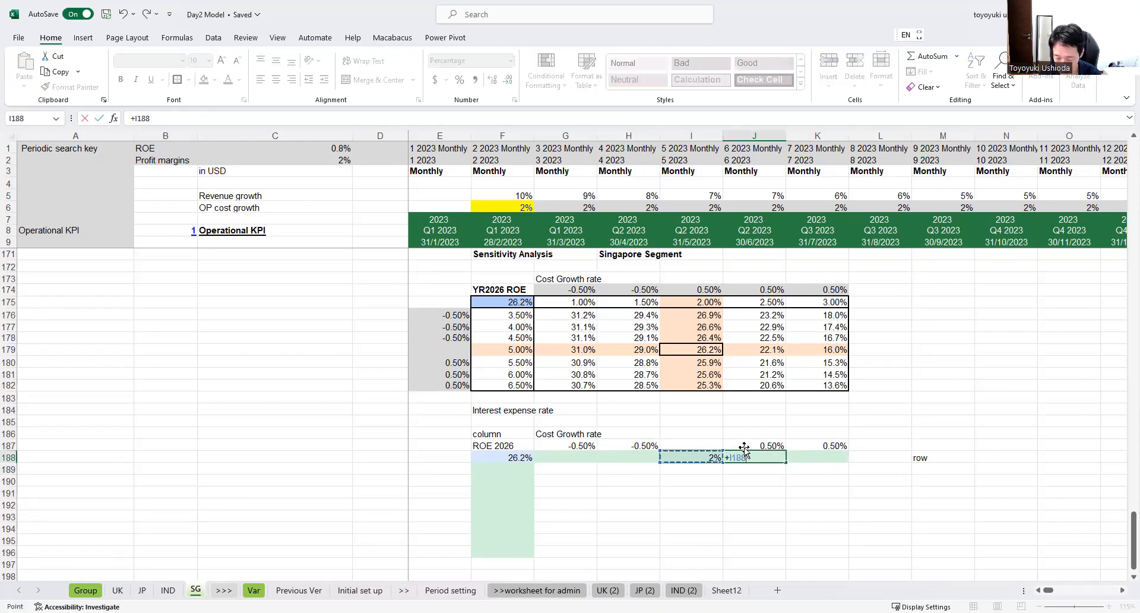
type("+")
left_click(745, 447)
key("Return")
key("Up")
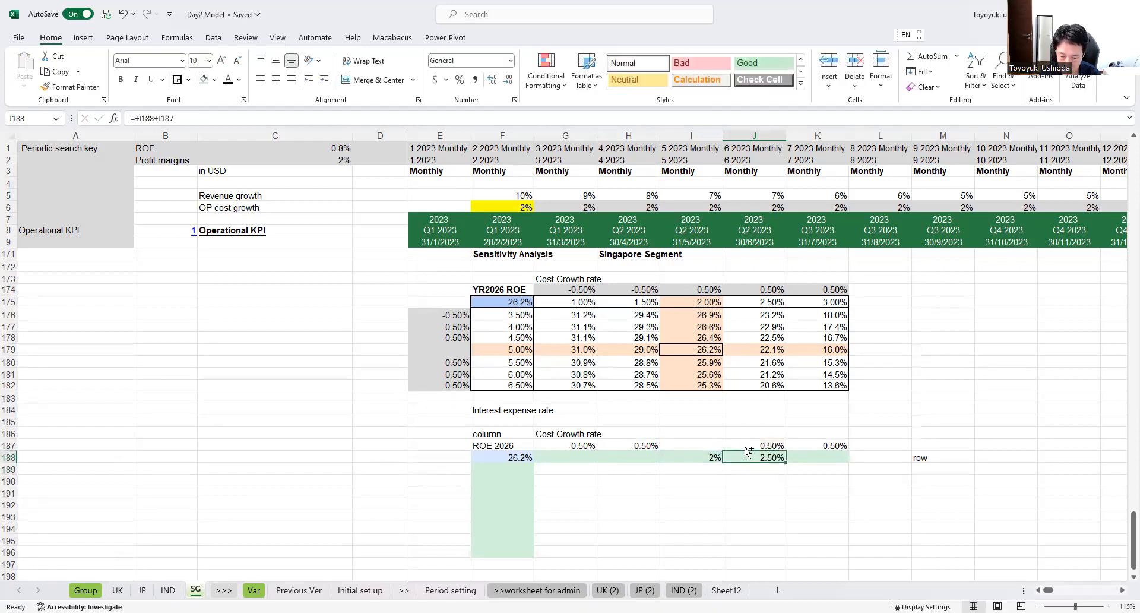
Step: Copy the cost growth rate formula from J188 to K188
key("ctrl+c")
key("Right")
key("ctrl+v")
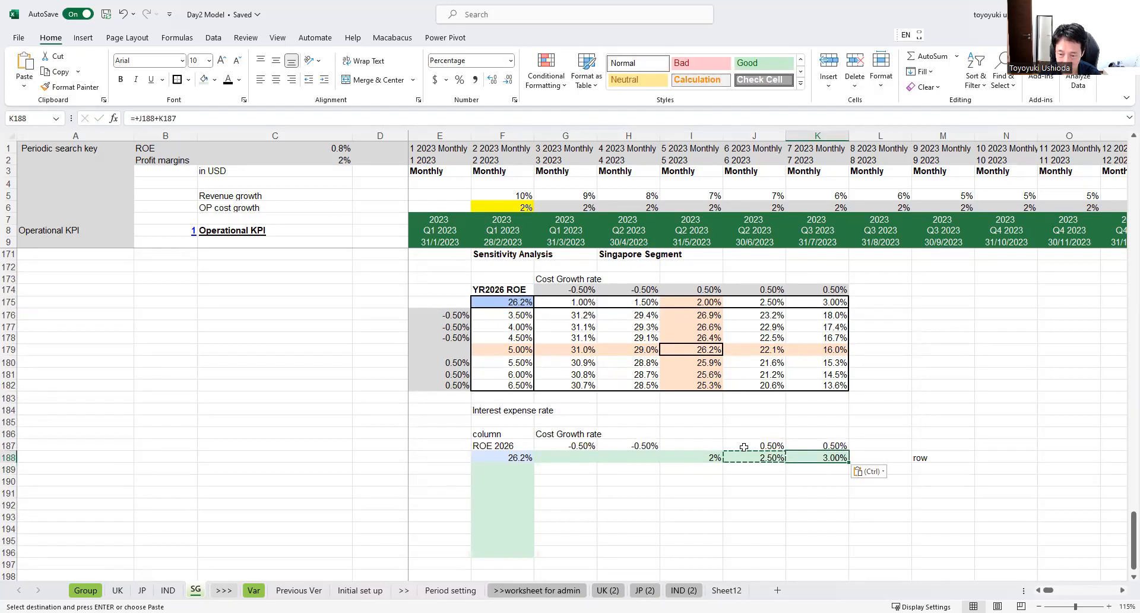
Step: Calculate the cost growth rate in H188 with the formula =+I188+H187 and copy it to G188
key("Left")
key("Left")
key("ctrl+c")
key("Left")
key("ctrl+v")
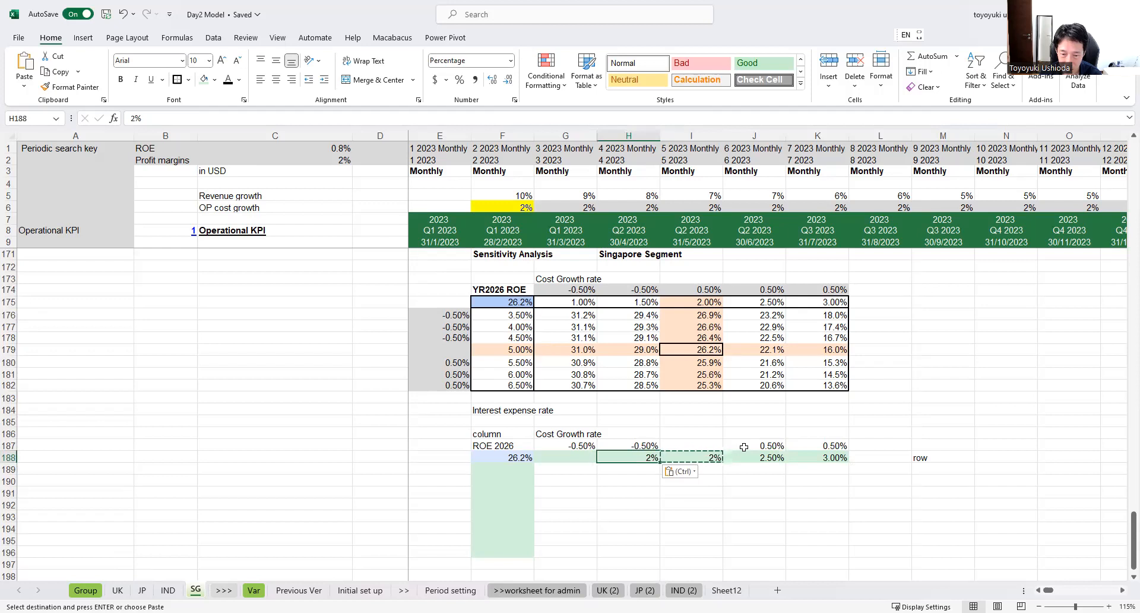
type("+")
key("Right")
type("+")
key("Up")
key("Return")
key("Up")
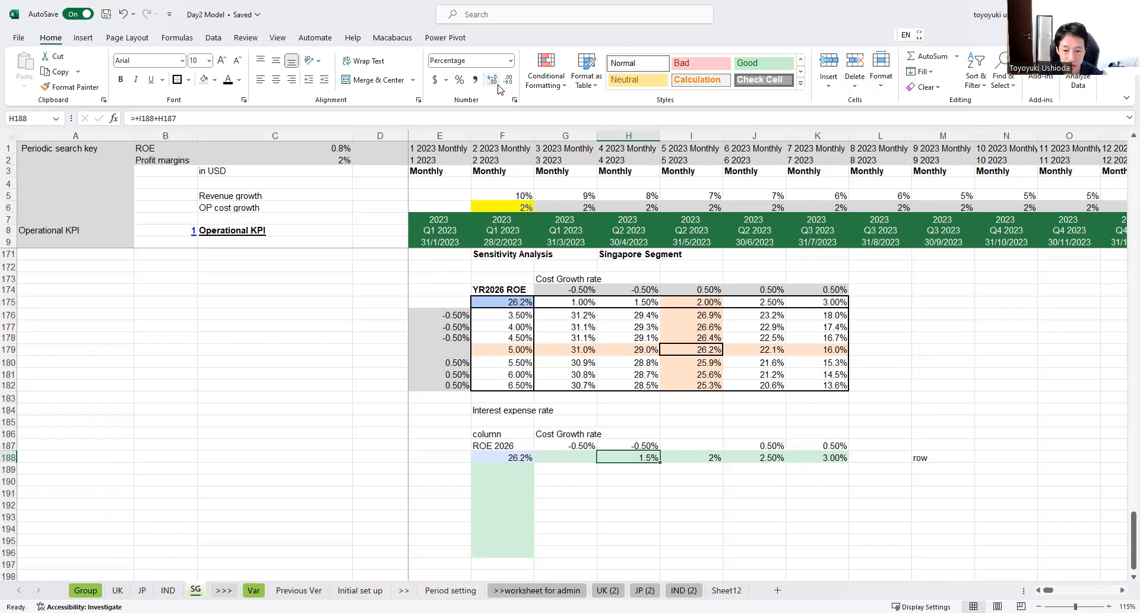
key("ctrl+c")
left_click(590, 461)
key("ctrl+v")
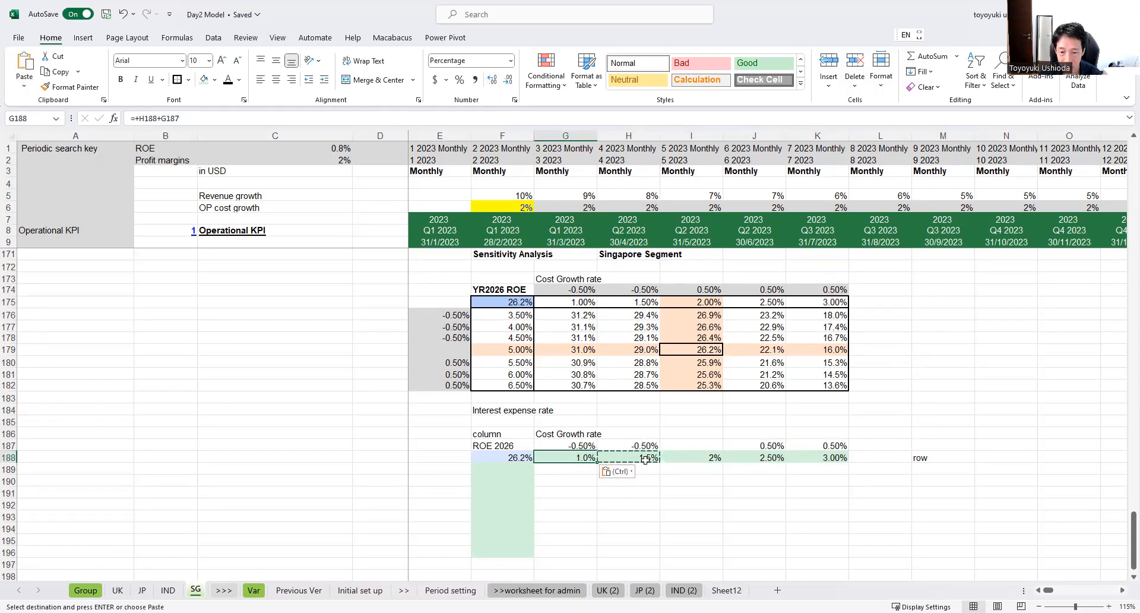
Step: Fill the cost growth increment cells G187:H187 and J187:K187 with yellow
left_click_drag(829, 460, 630, 445)
left_click_drag(749, 445, 816, 445, "ctrl")
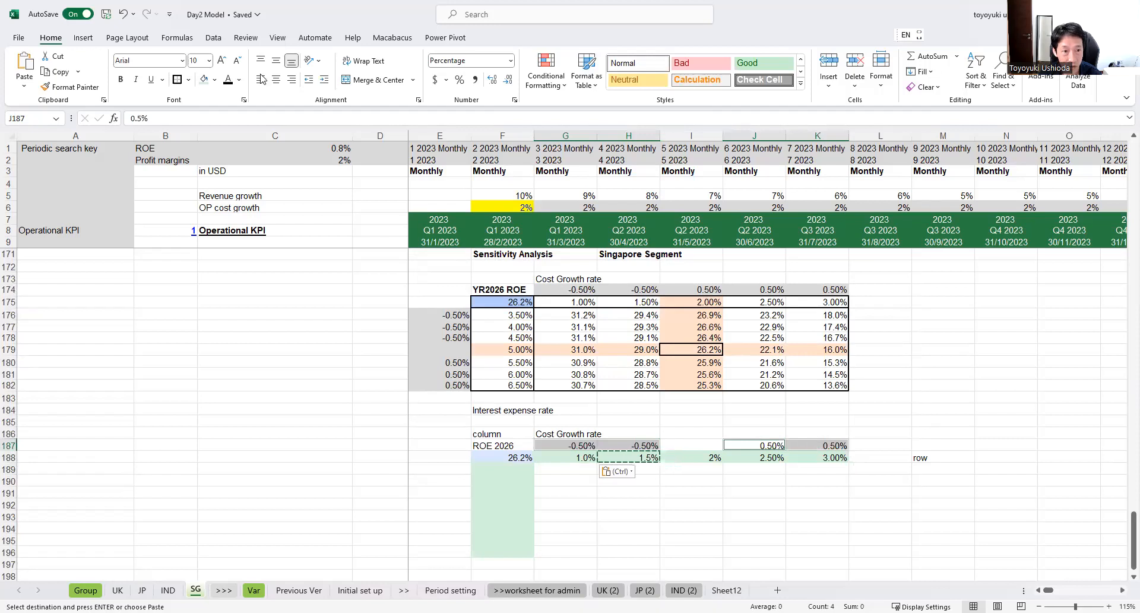
left_click(215, 79)
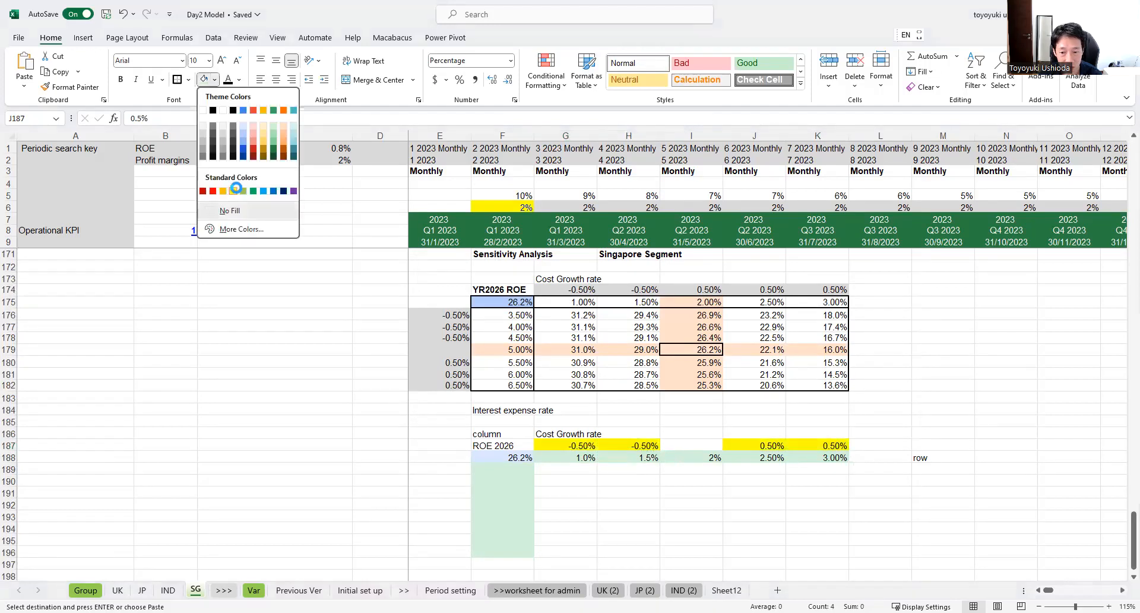
left_click(233, 191)
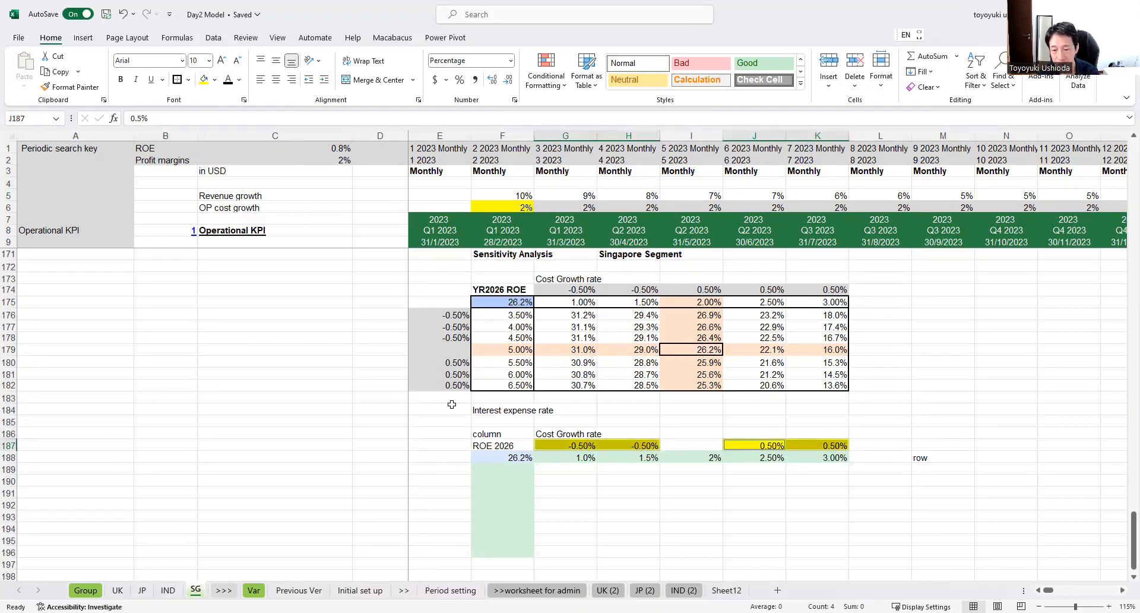
left_click(624, 518)
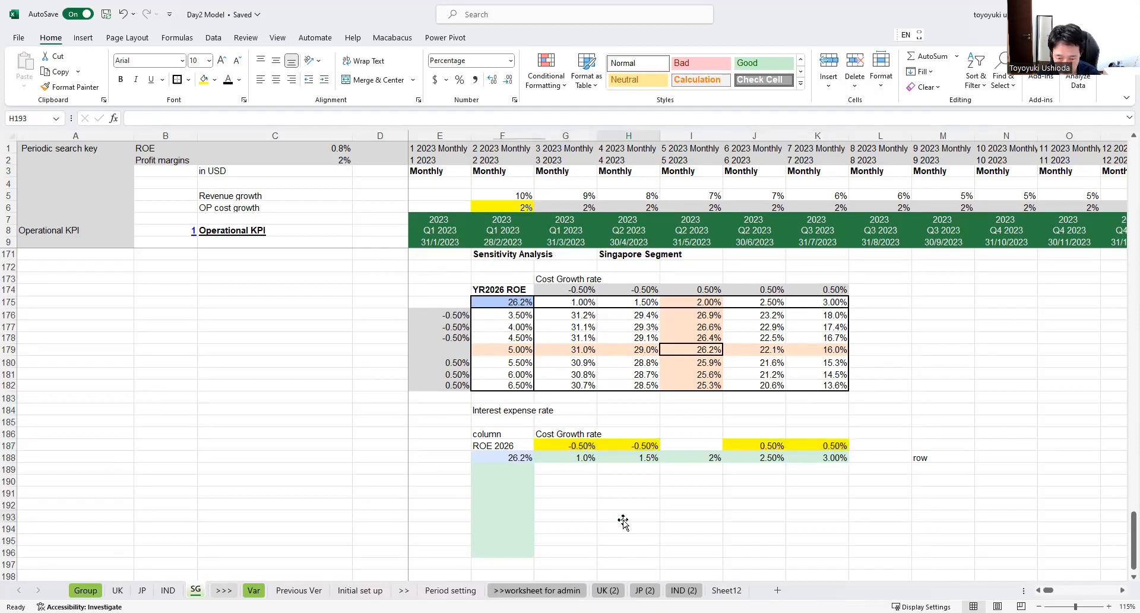
Step: Copy the "Interest expense rate" label from F184 to F198 below the new table's column
left_click(497, 504)
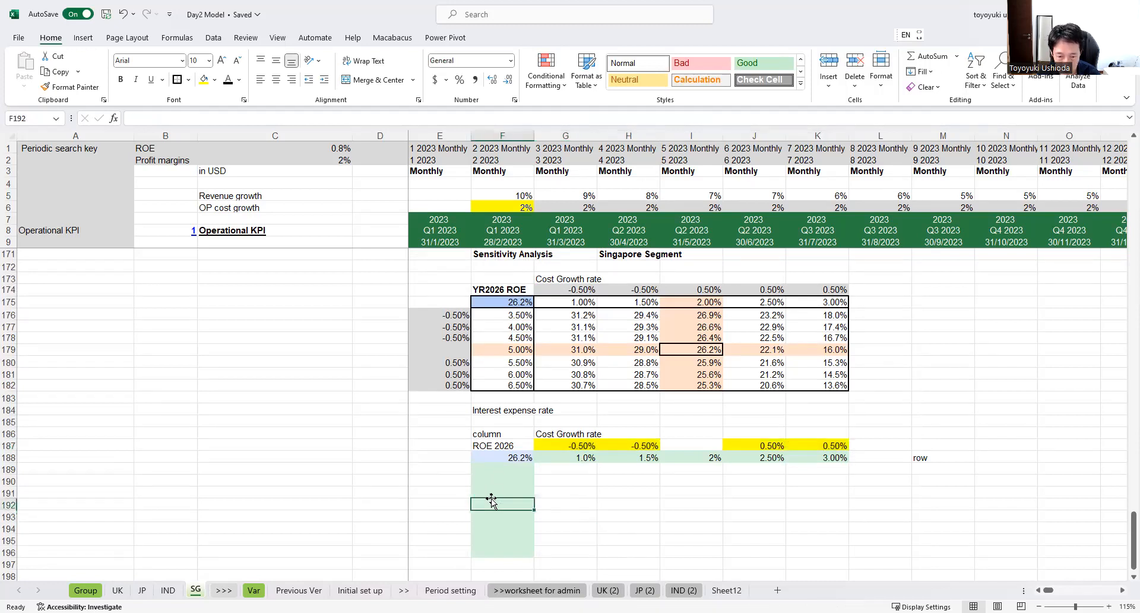
scroll(499, 499, "down", 1)
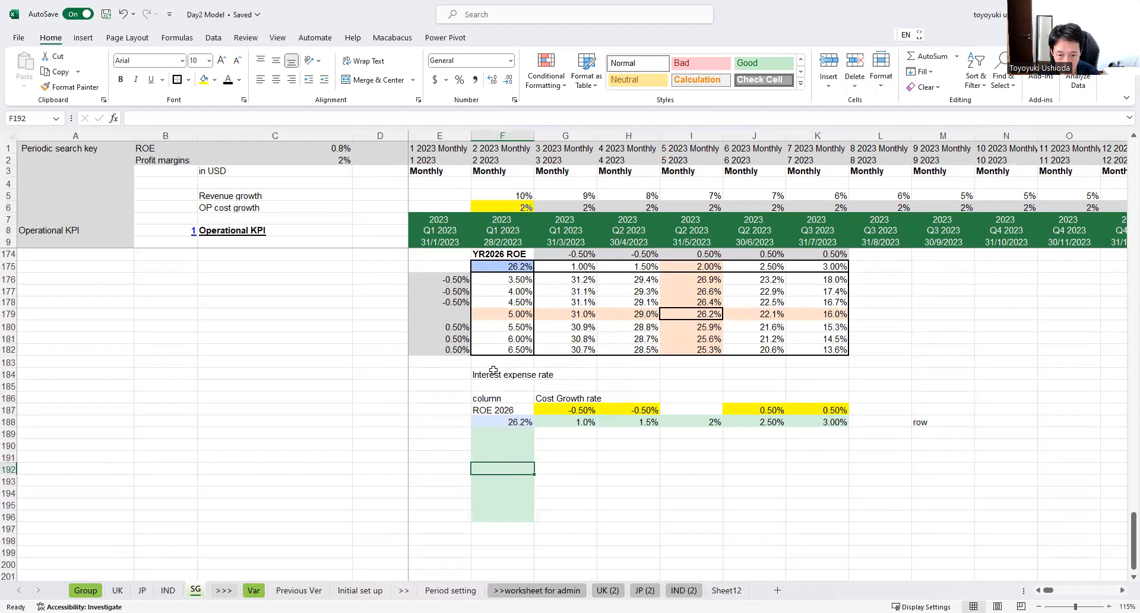
left_click(494, 371)
key("ctrl+c")
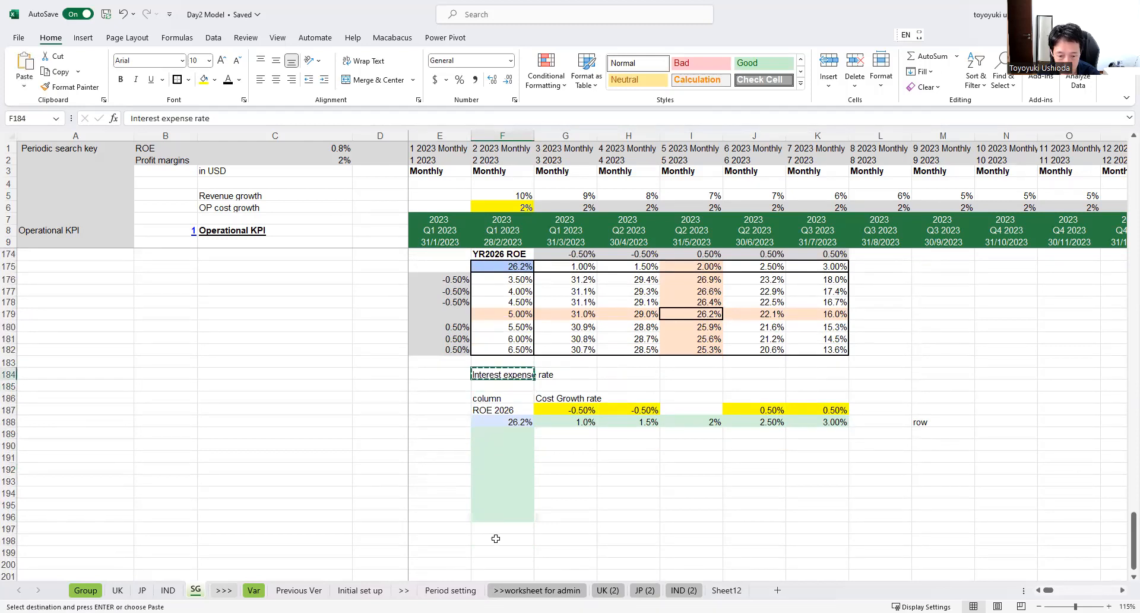
left_click(496, 539)
key("ctrl+v")
Step: Enter 5% in F192 as the base interest expense rate, matching the assumption in row 155
left_click(504, 466)
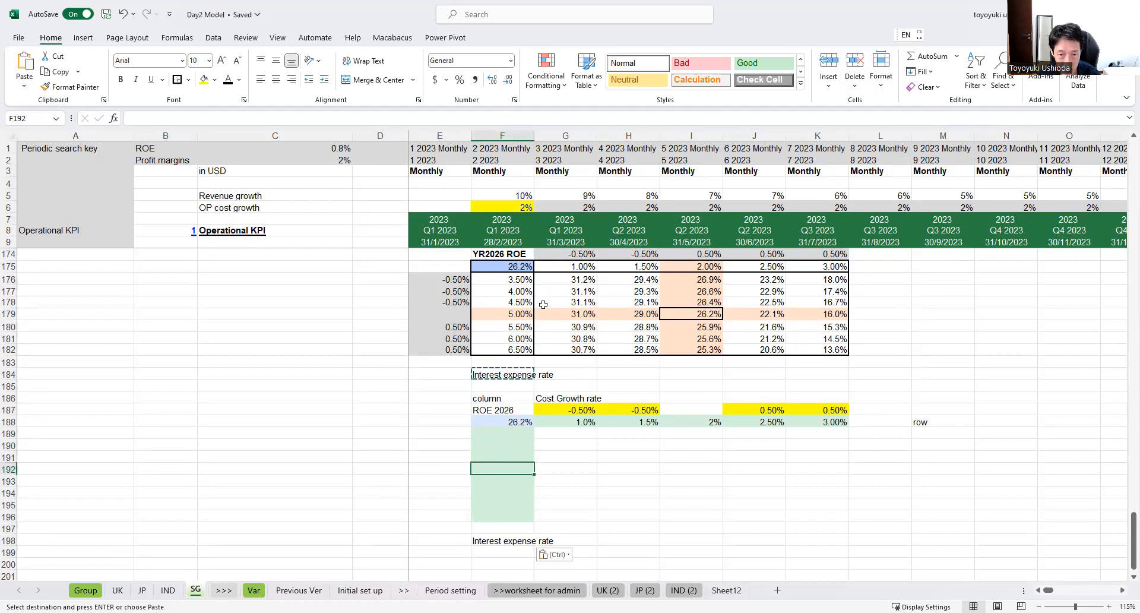
scroll(538, 309, "up", 3)
scroll(538, 319, "up", 6)
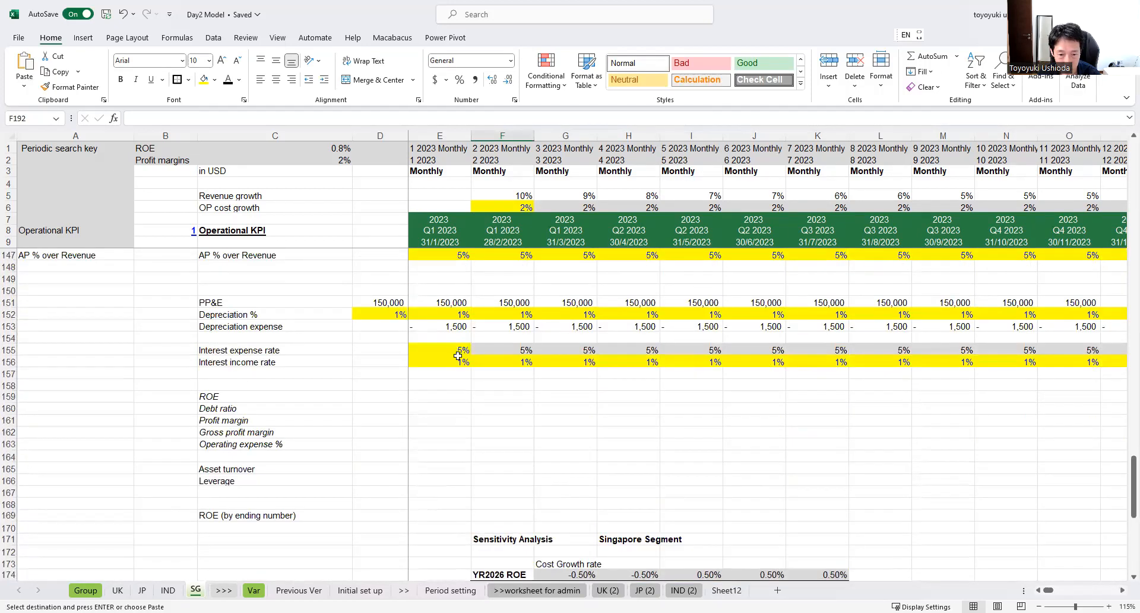
scroll(458, 356, "down", 8)
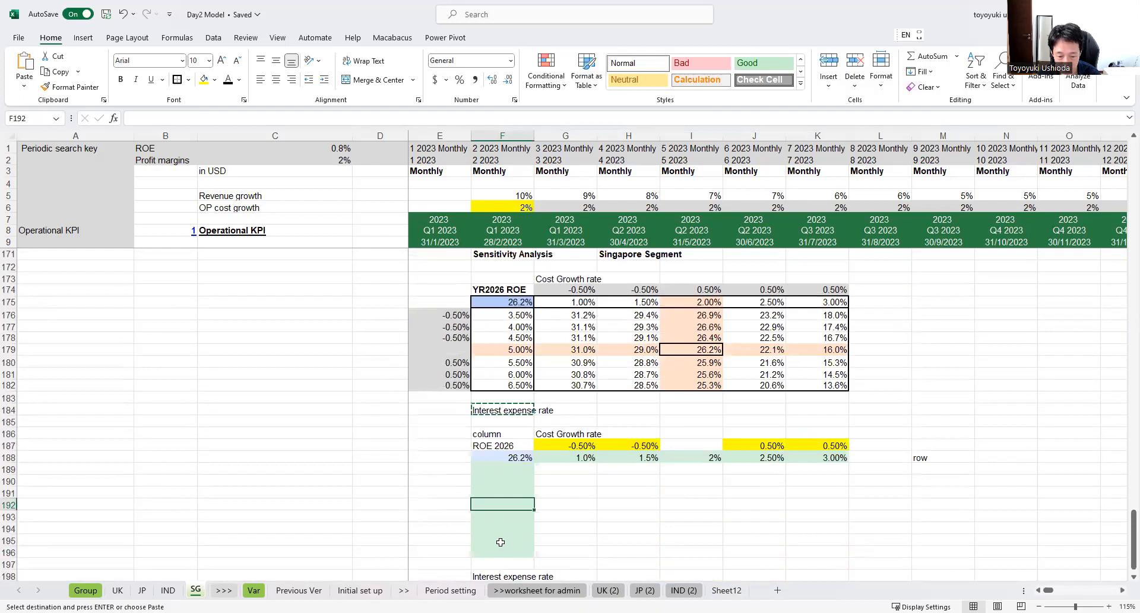
type("5")
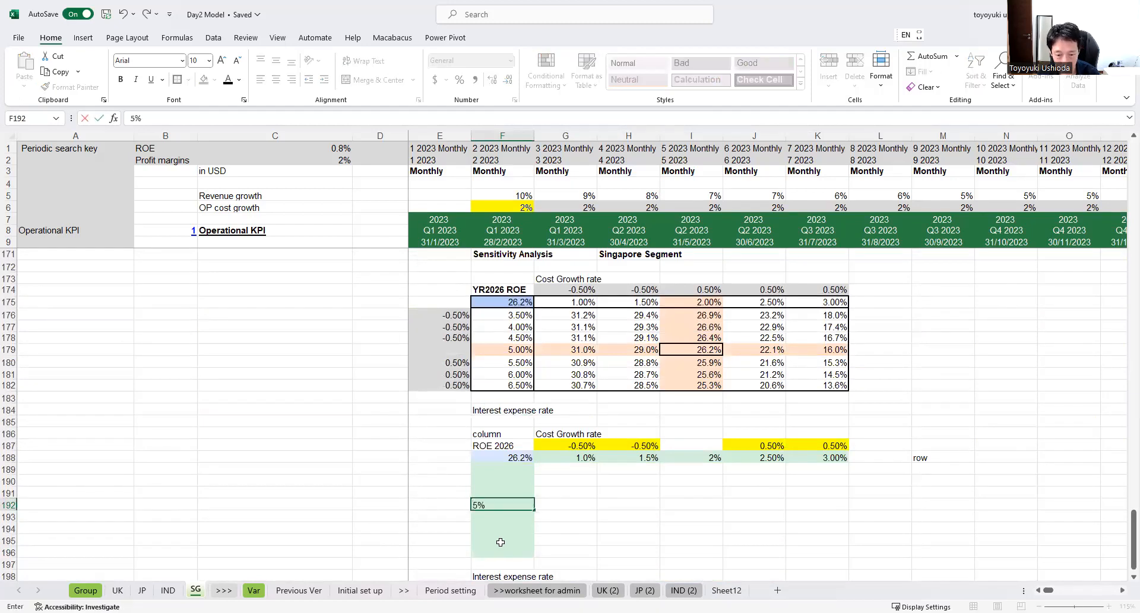
key("Return")
Step: Enter a -0.3% increment in E191 and copy it to E190 and E189
key("Up")
key("Up")
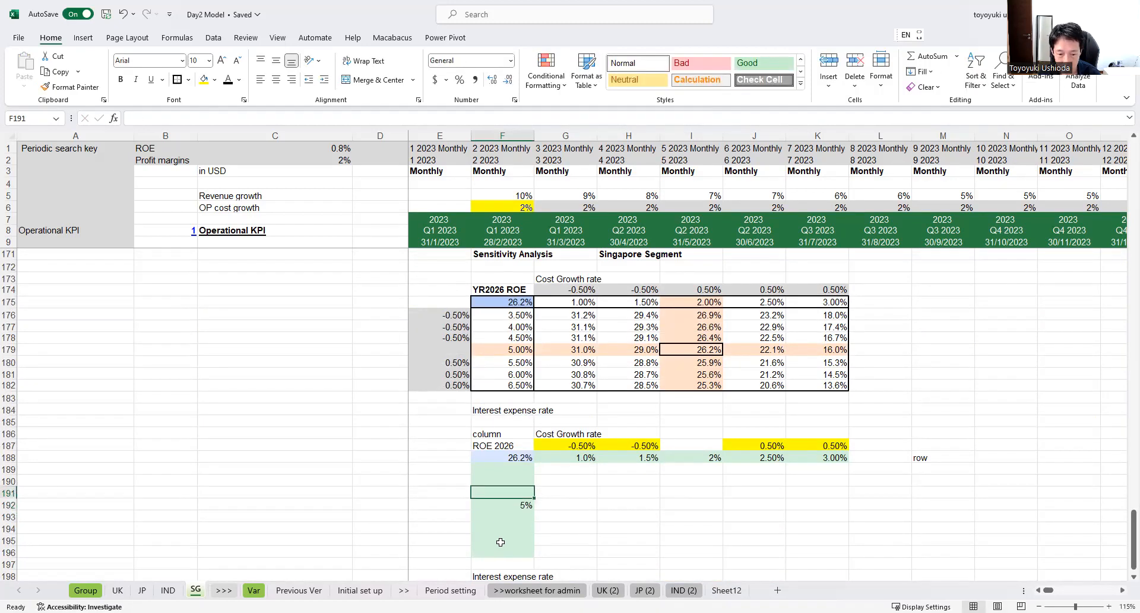
key("Left")
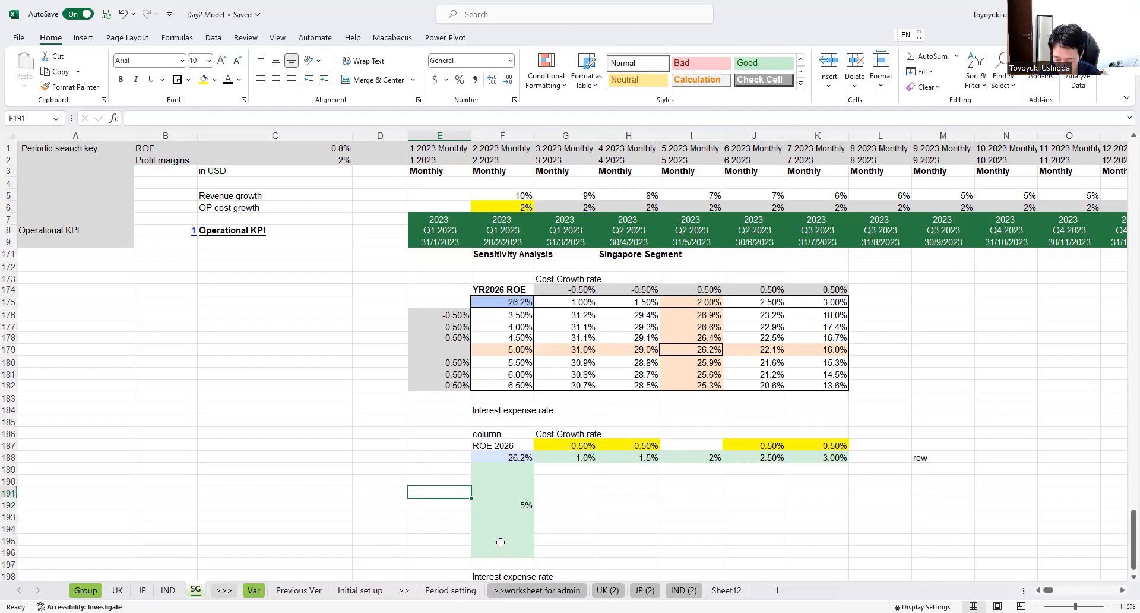
type("-")
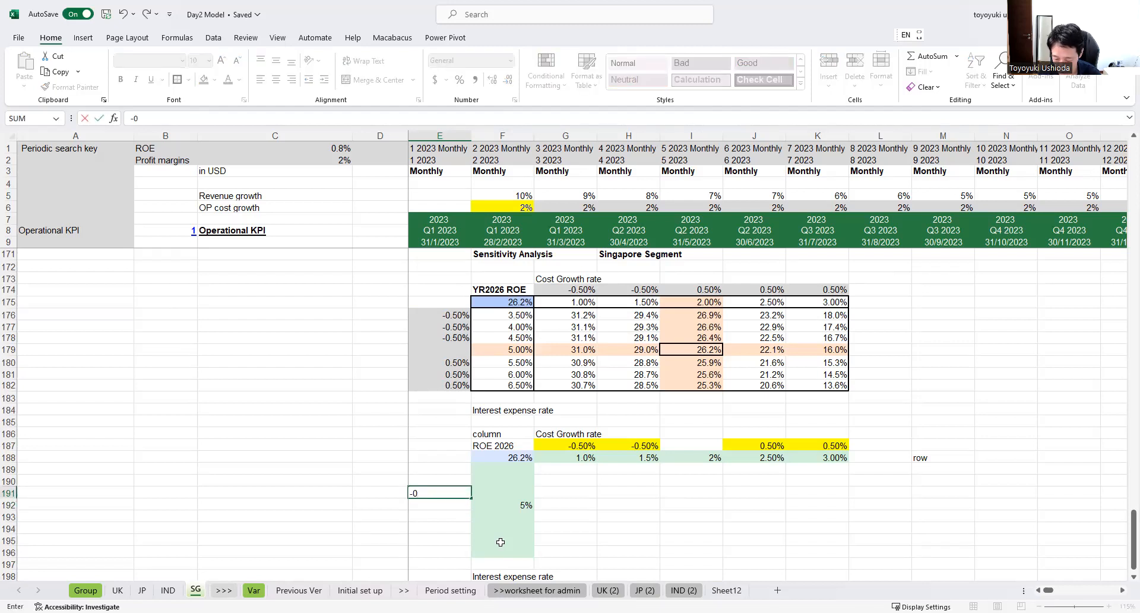
type("0.3")
key("Up")
key("Down")
key("ctrl+c")
key("Up")
key("ctrl+v")
key("Up")
key("ctrl+v")
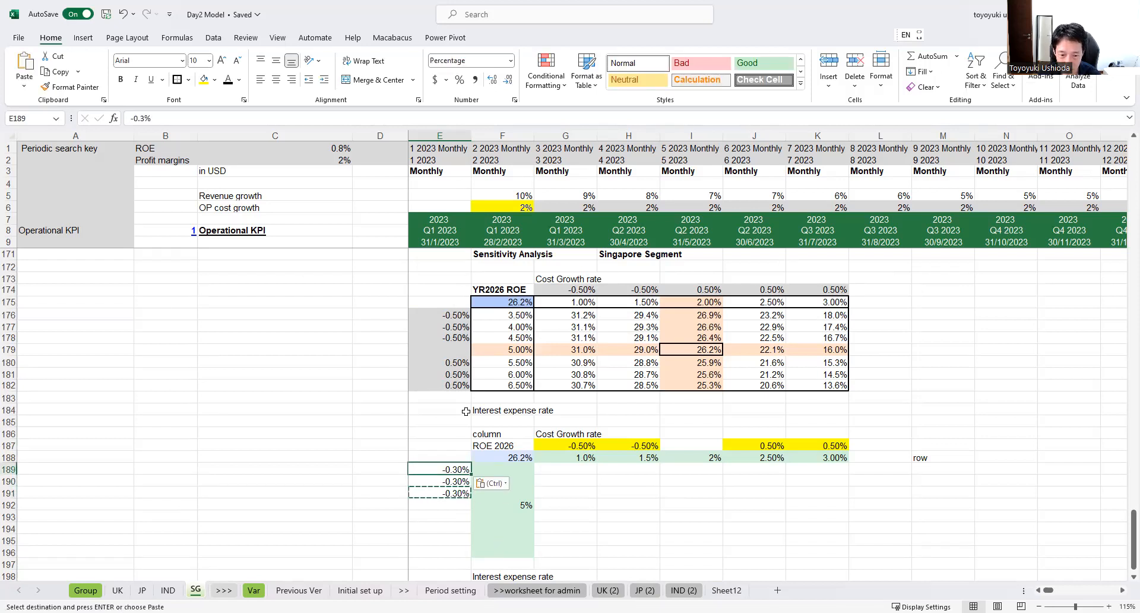
Step: Enter a +0.3% increment in E193 and copy it to E194, E195 and E196
scroll(450, 493, "down", 1)
left_click(452, 484)
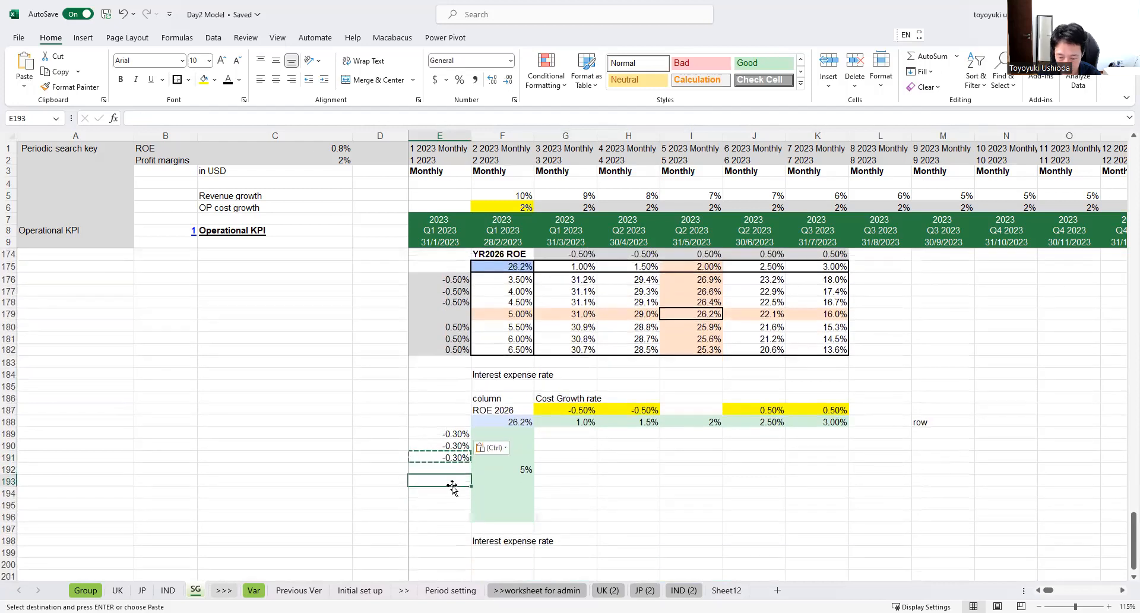
type("+0.3%")
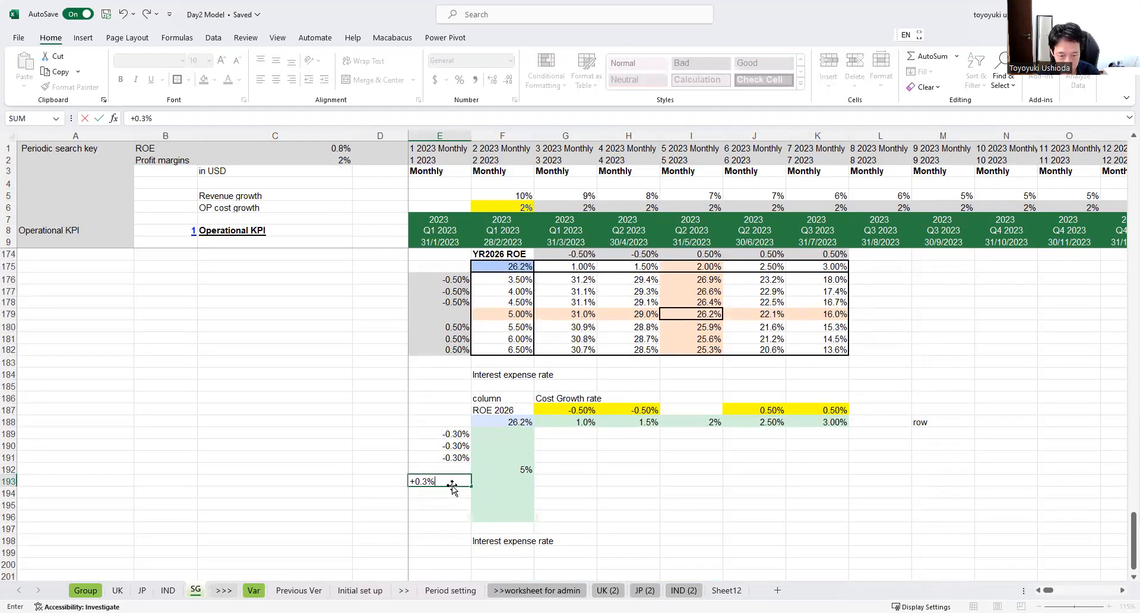
key("Return")
key("Up")
key("ctrl+c")
key("Down")
key("ctrl+v")
key("Down")
key("ctrl+v")
key("Down")
key("ctrl+v")
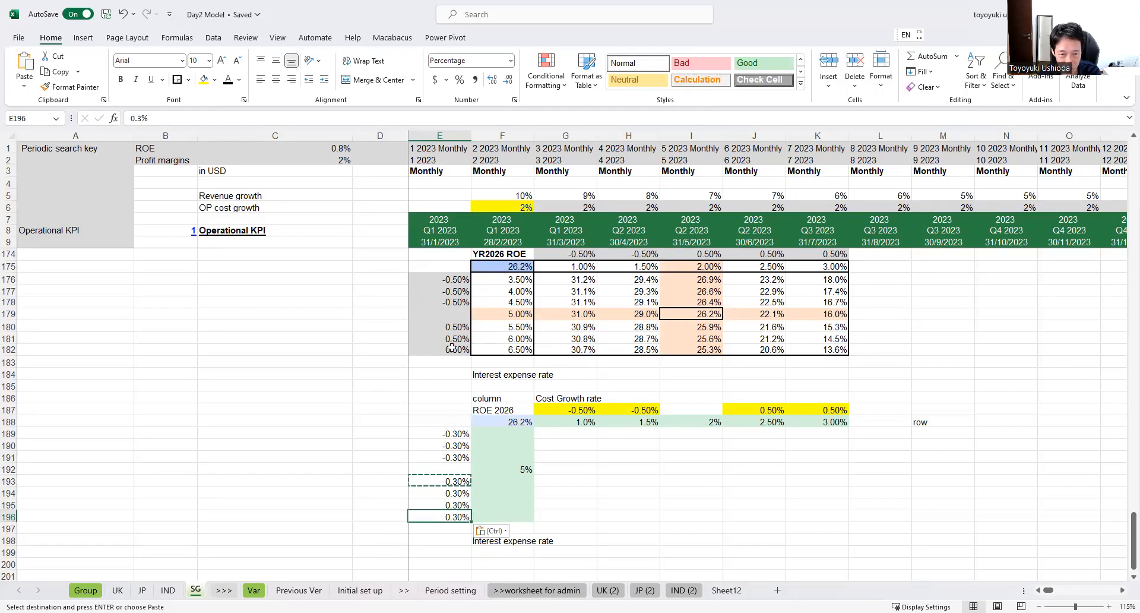
Step: Calculate the interest expense rate in F191 with the formula =+F192+E191 and copy it to F190 and F189
left_click(502, 458)
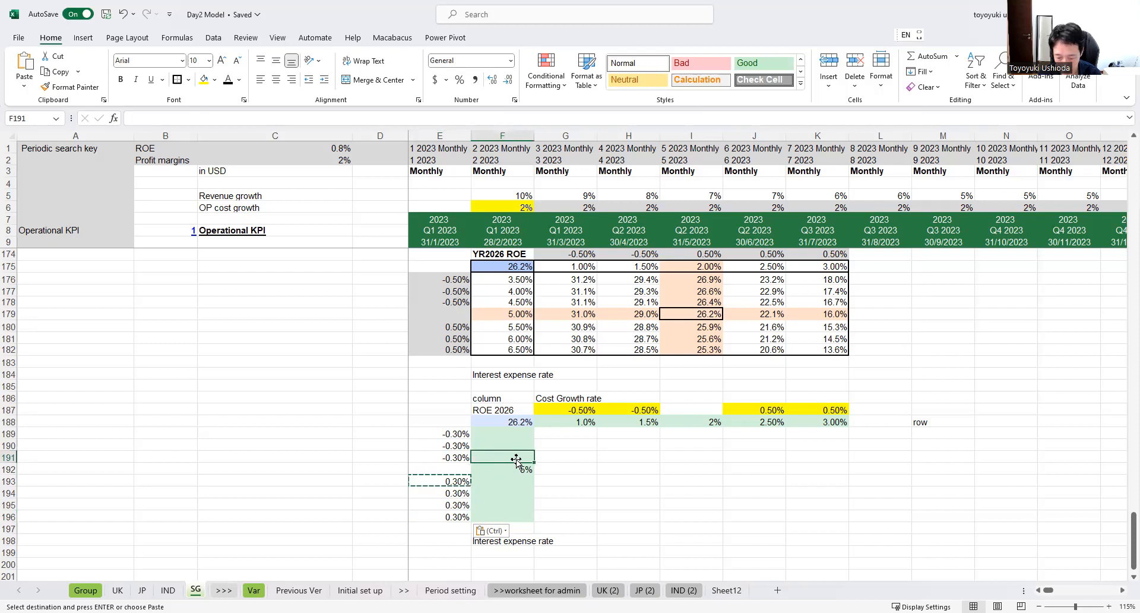
type("+")
left_click(515, 469)
type("+")
left_click(448, 458)
key("ctrl+Return")
key("ctrl+c")
key("Up")
key("ctrl+v")
key("Up")
key("ctrl+v")
Step: Show the interest expense rates in F189:F192 with two decimal places
key("shift+Down")
key("shift+Down")
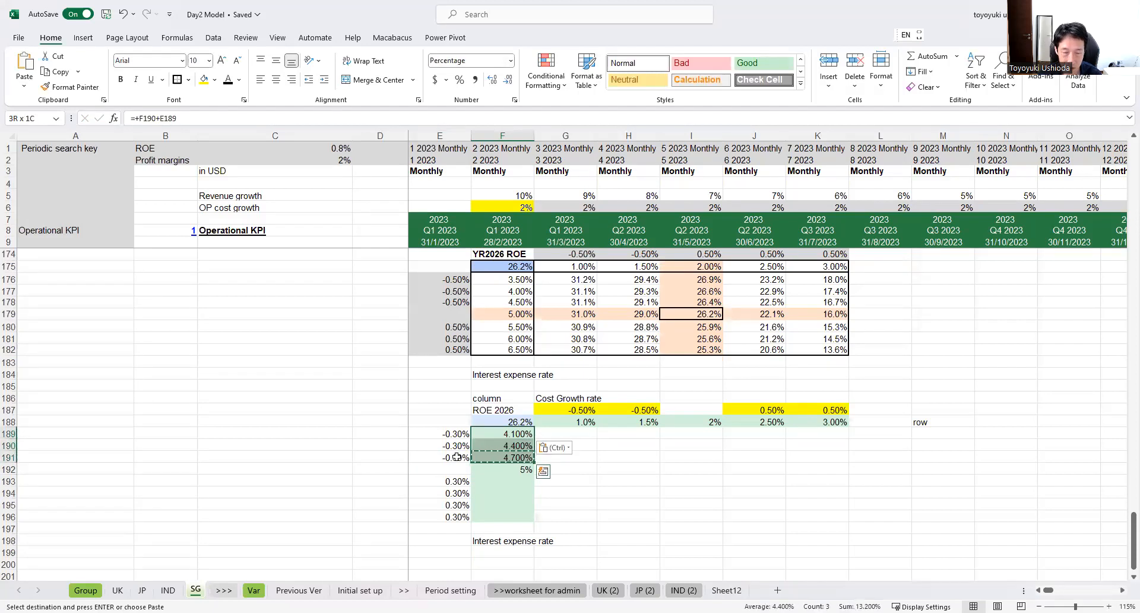
left_click(509, 81)
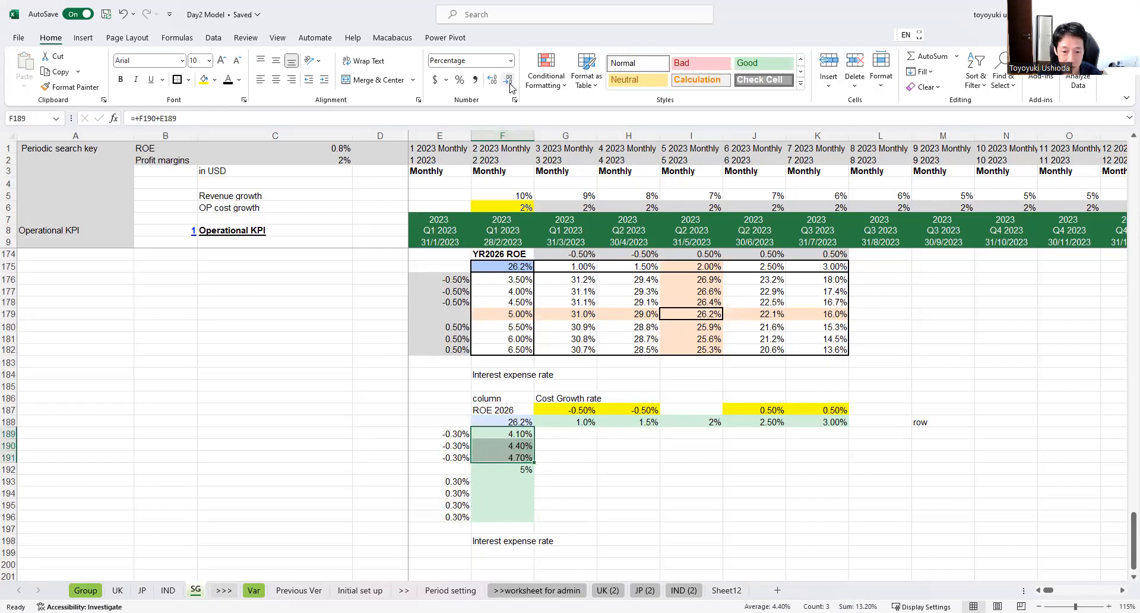
left_click(517, 471)
left_click(492, 81)
left_click(492, 81)
Step: Calculate the interest expense rate in F193 with the formula =+F192+E193 and fill it down to F196
left_click(507, 480)
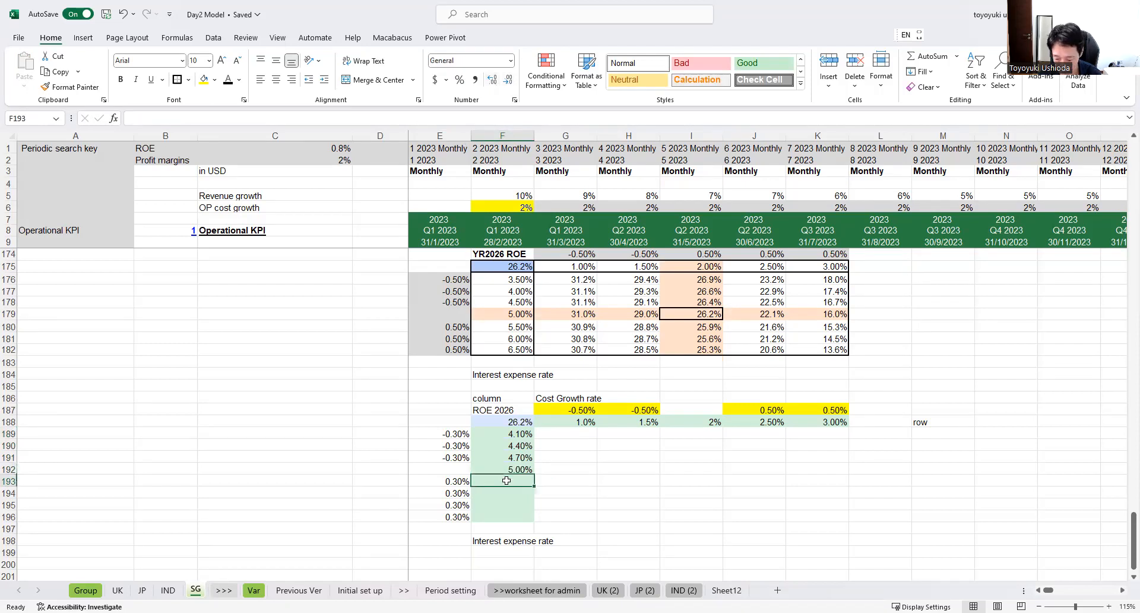
type("+")
left_click(509, 468)
type("+")
left_click(470, 482)
key("Return")
left_click(527, 483)
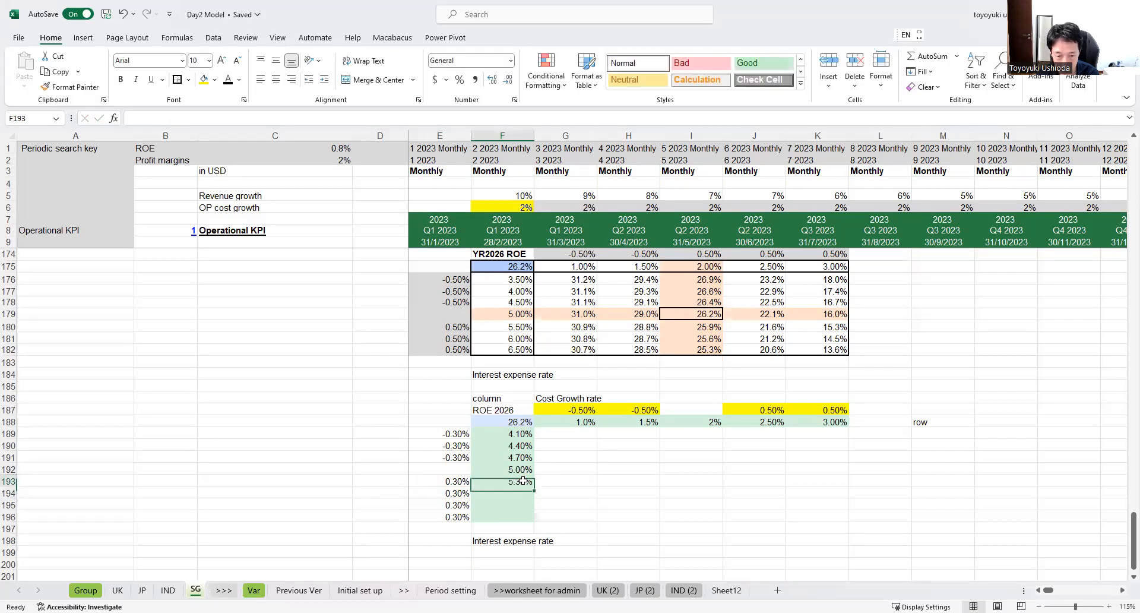
left_click_drag(534, 486, 534, 521)
left_click(569, 504)
left_click(558, 482)
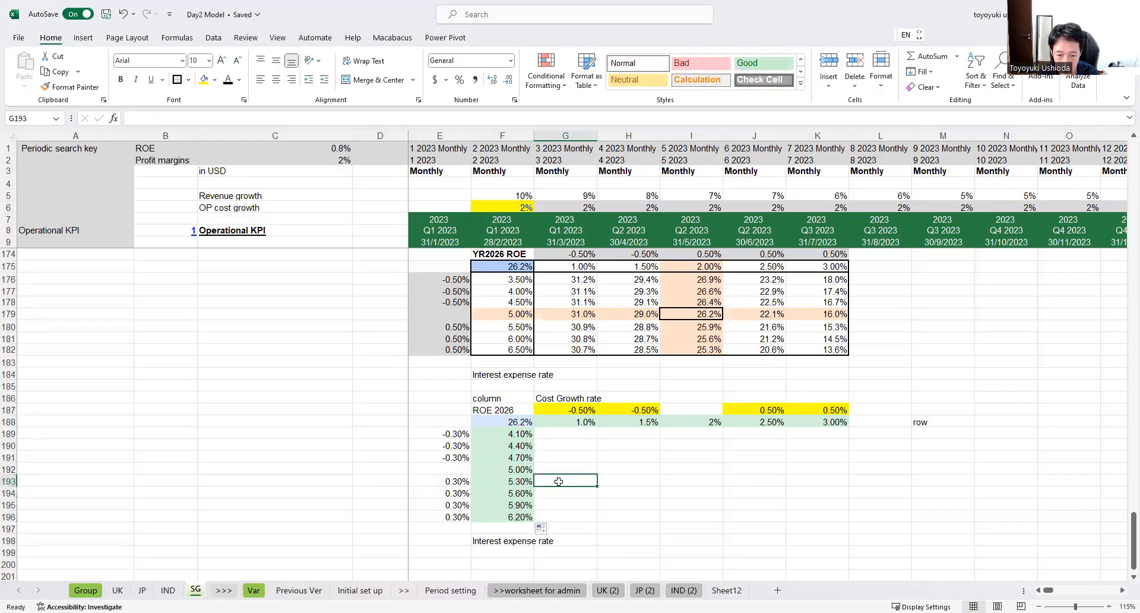
Step: Fill the base-case row G192:K192 and column I189:I196 with light orange
left_click(504, 469)
left_click_drag(550, 466, 804, 468)
left_click_drag(696, 433, 692, 520)
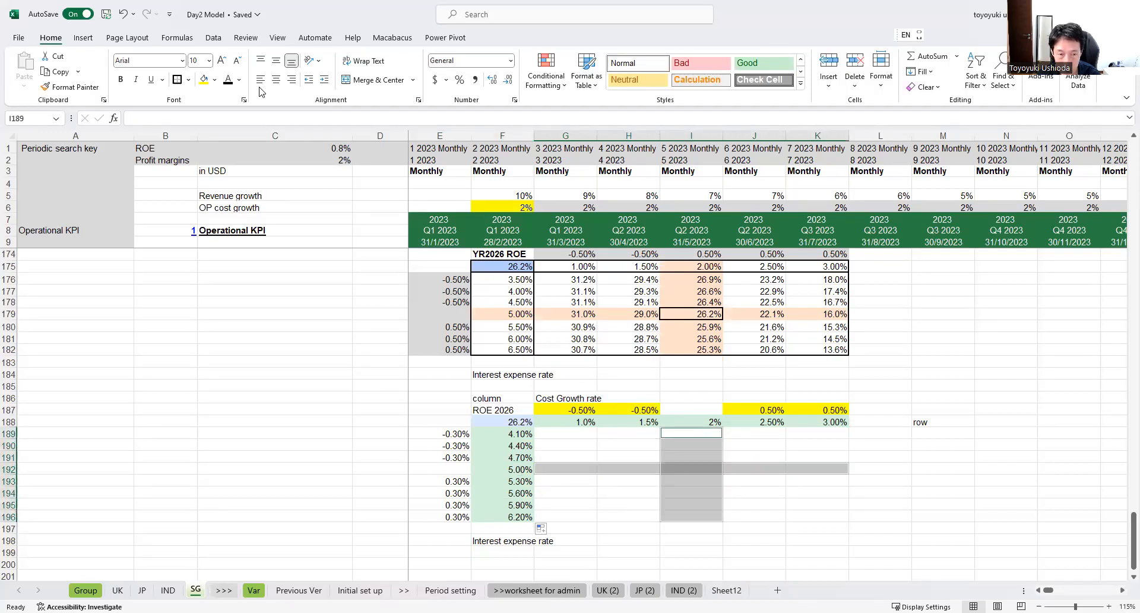
left_click(214, 81)
left_click(285, 130)
left_click(701, 467)
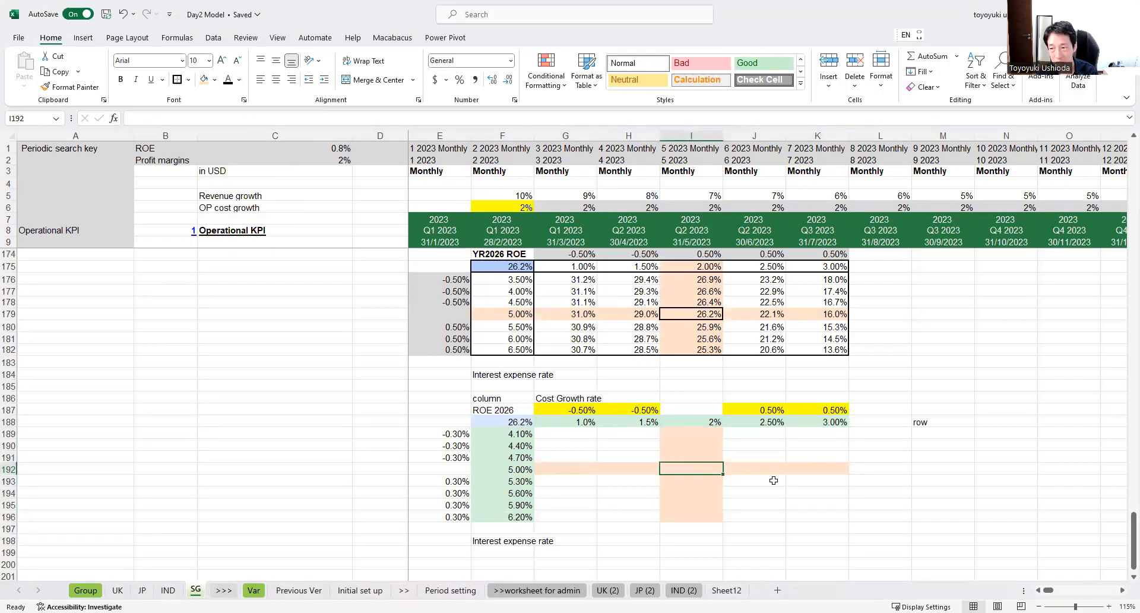
left_click(499, 424)
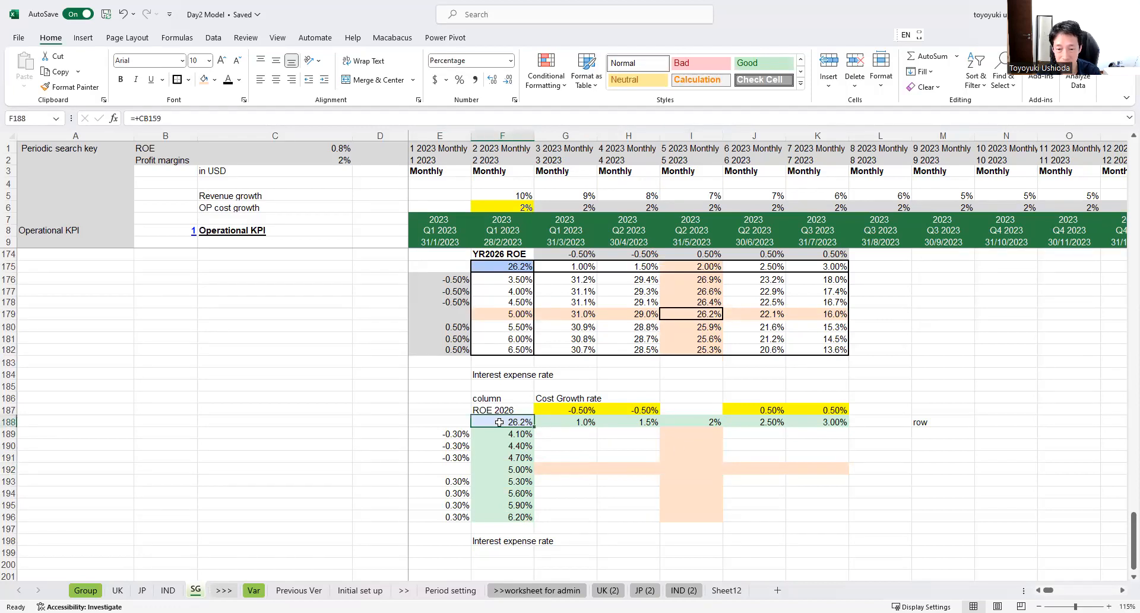
left_click(690, 458)
left_click(693, 469)
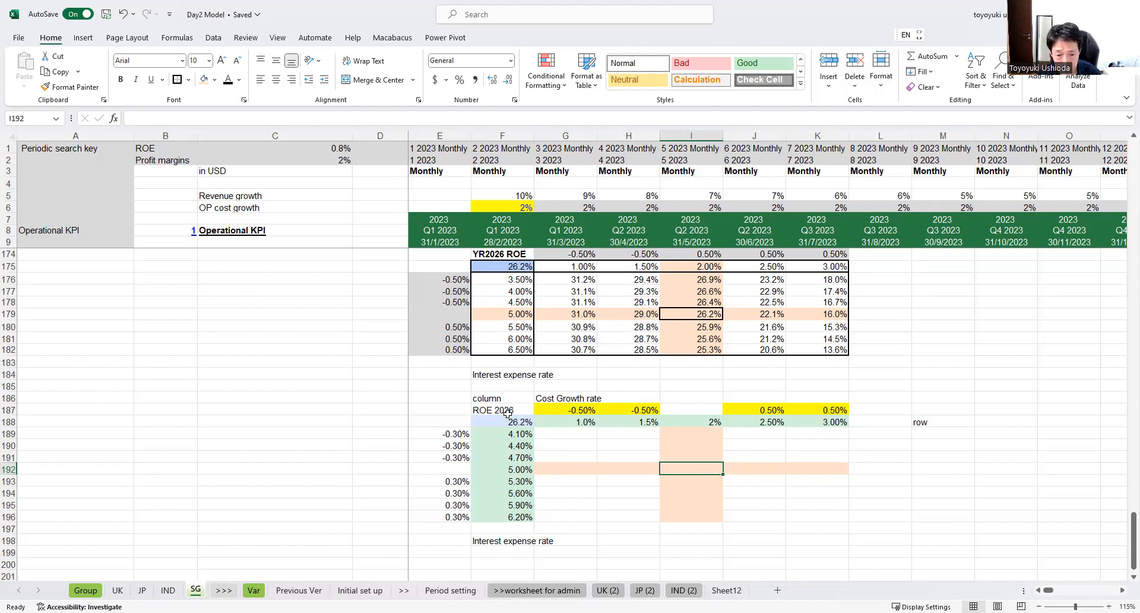
Step: Start a What-If data table on F188:K196 with the OP cost growth cell F6 as the row input cell
left_click_drag(505, 423, 796, 517)
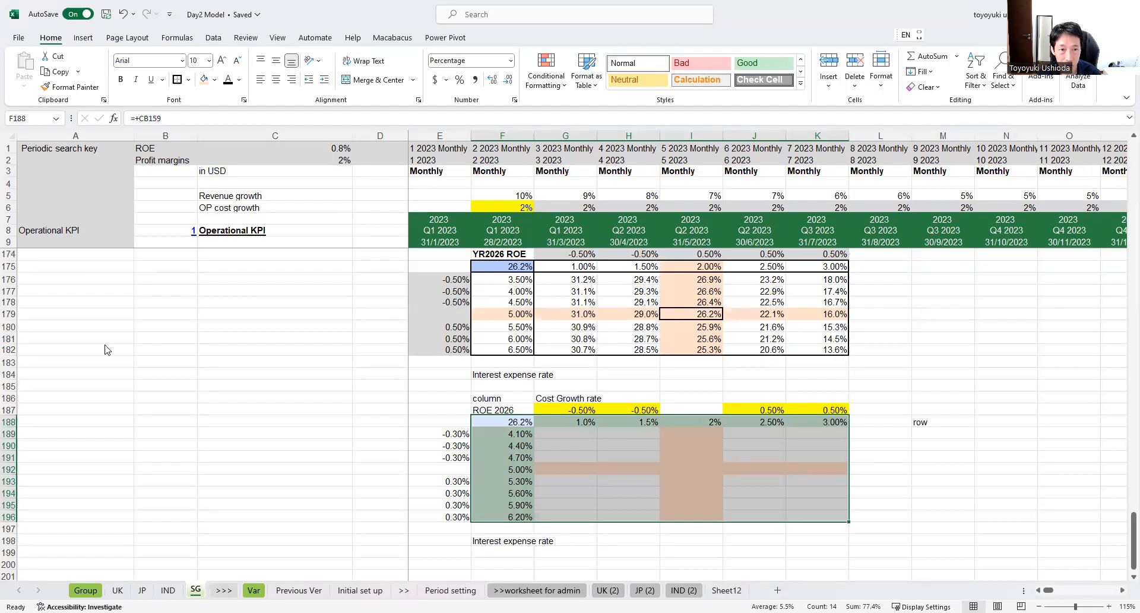
left_click(278, 39)
left_click(261, 39)
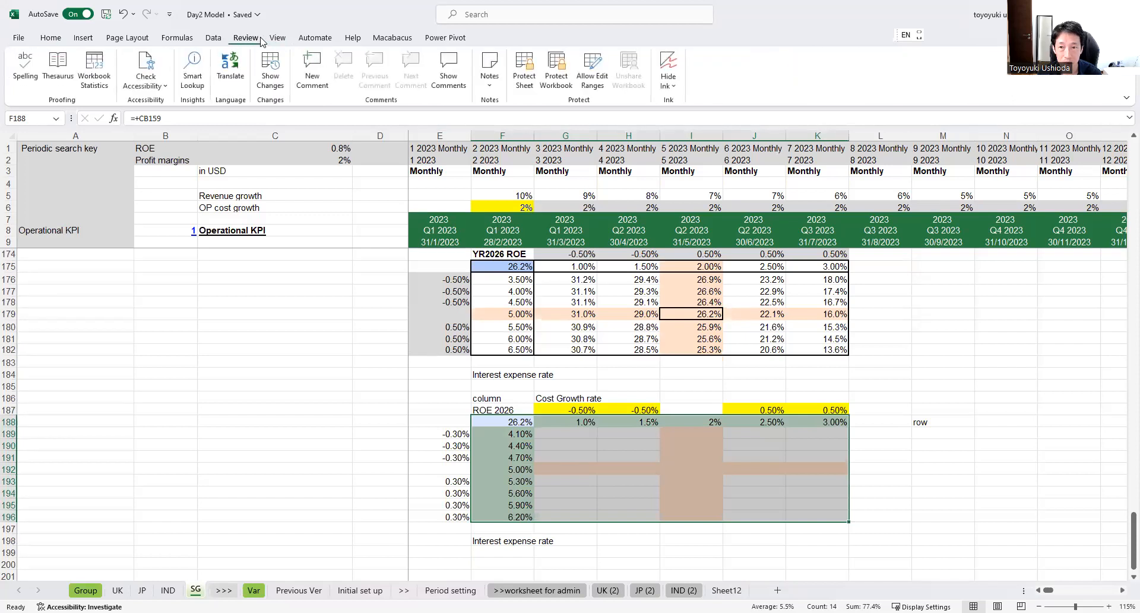
left_click(213, 39)
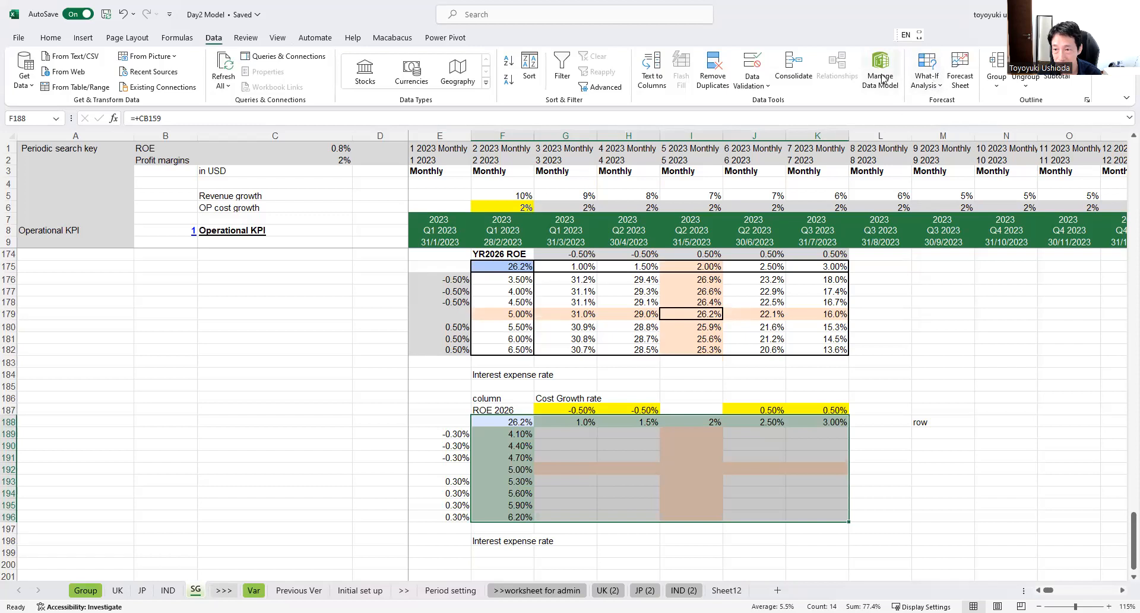
left_click(942, 87)
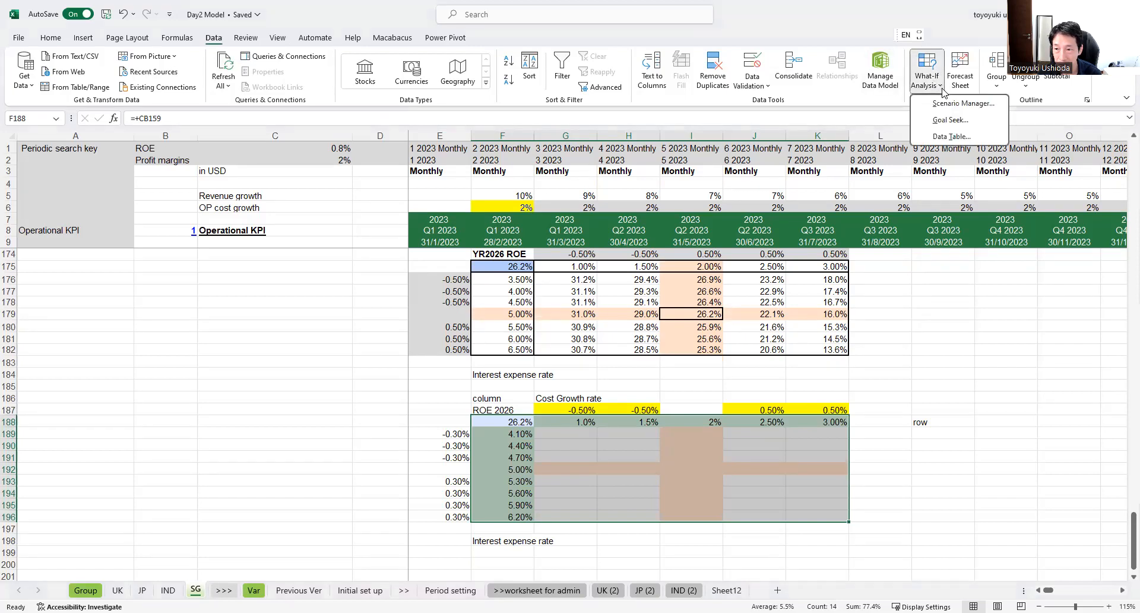
left_click(951, 138)
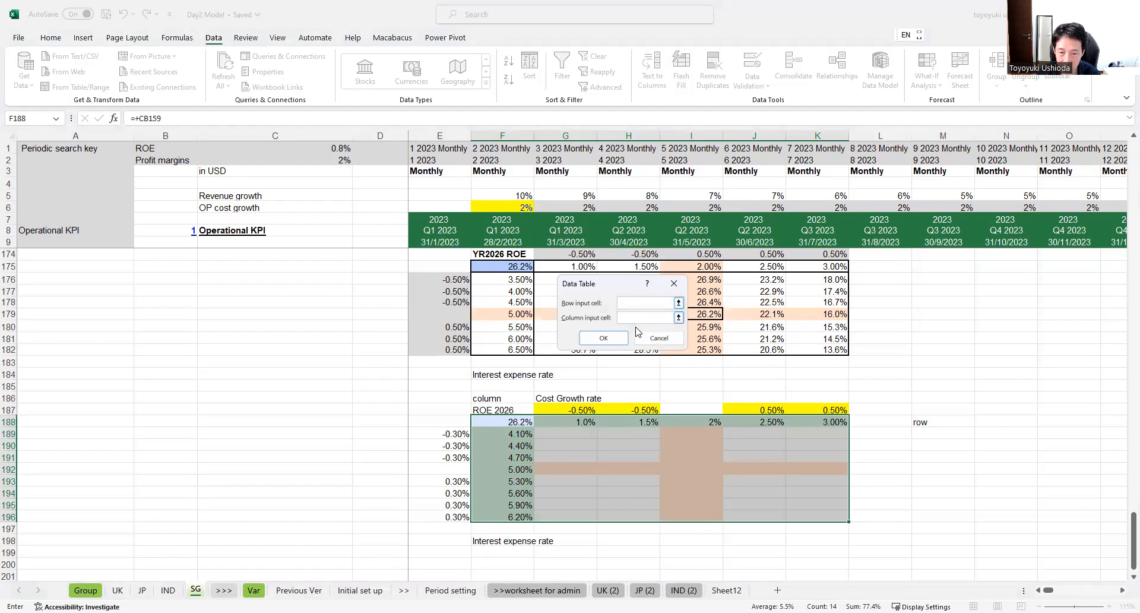
left_click_drag(623, 287, 326, 399)
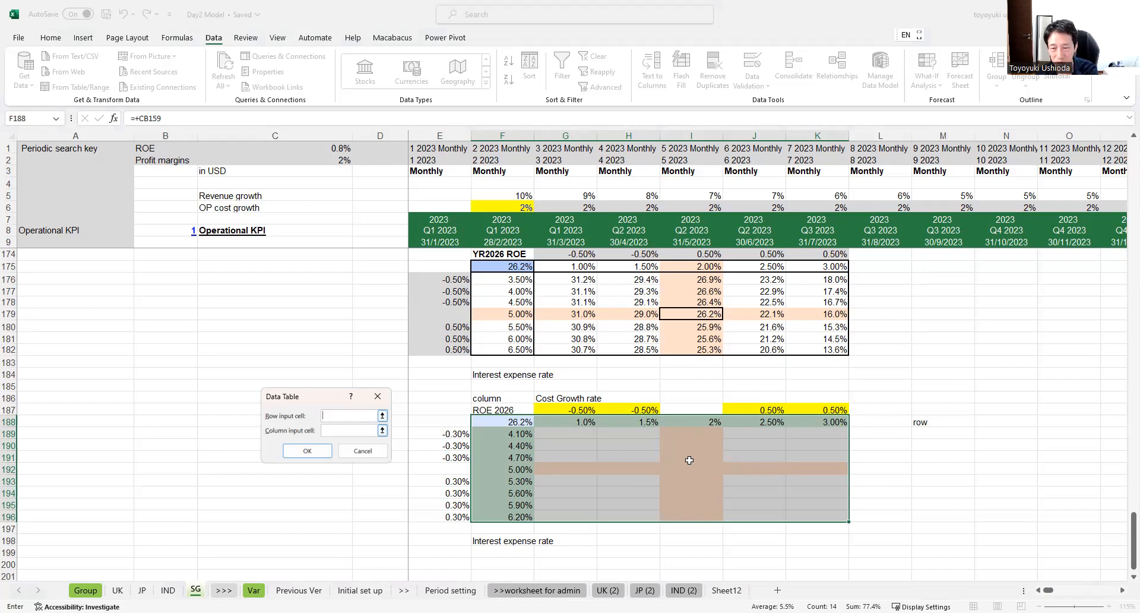
scroll(687, 441, "up", 1)
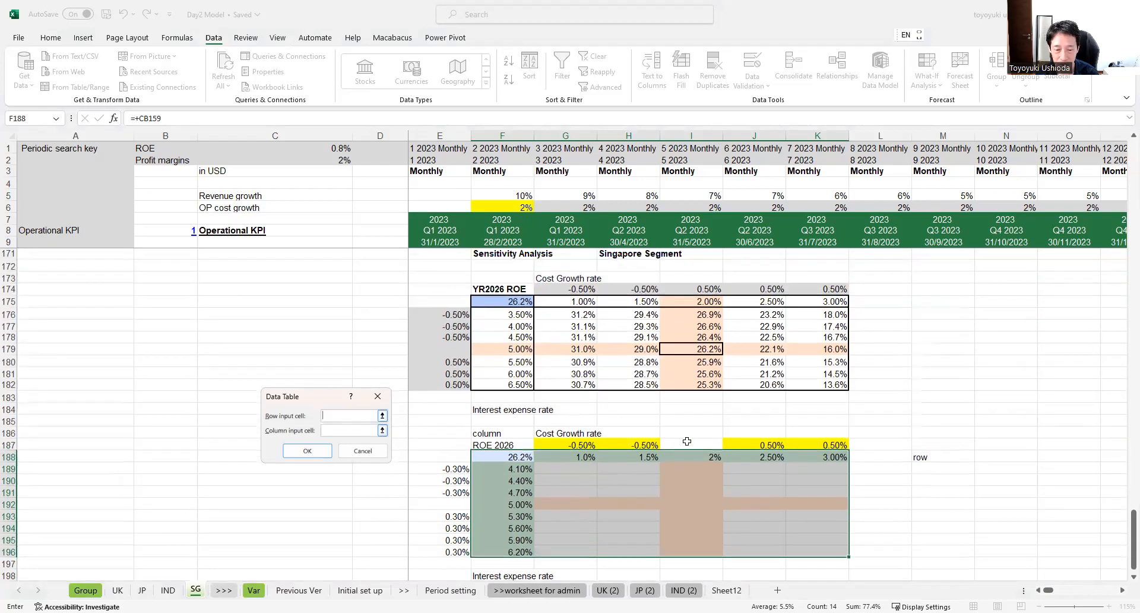
scroll(687, 441, "up", 1)
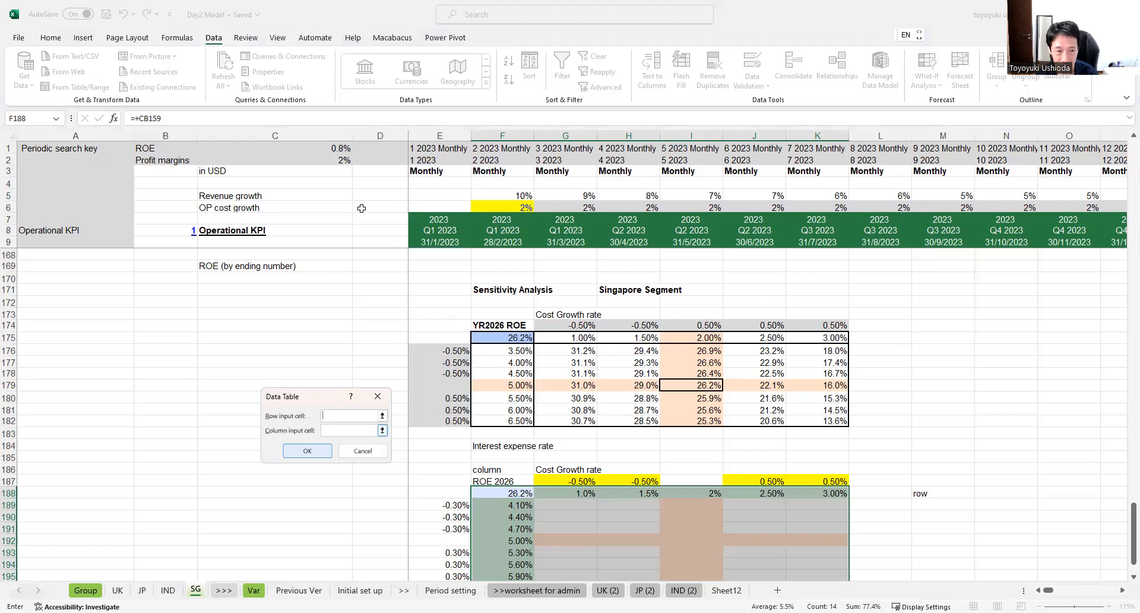
left_click(502, 206)
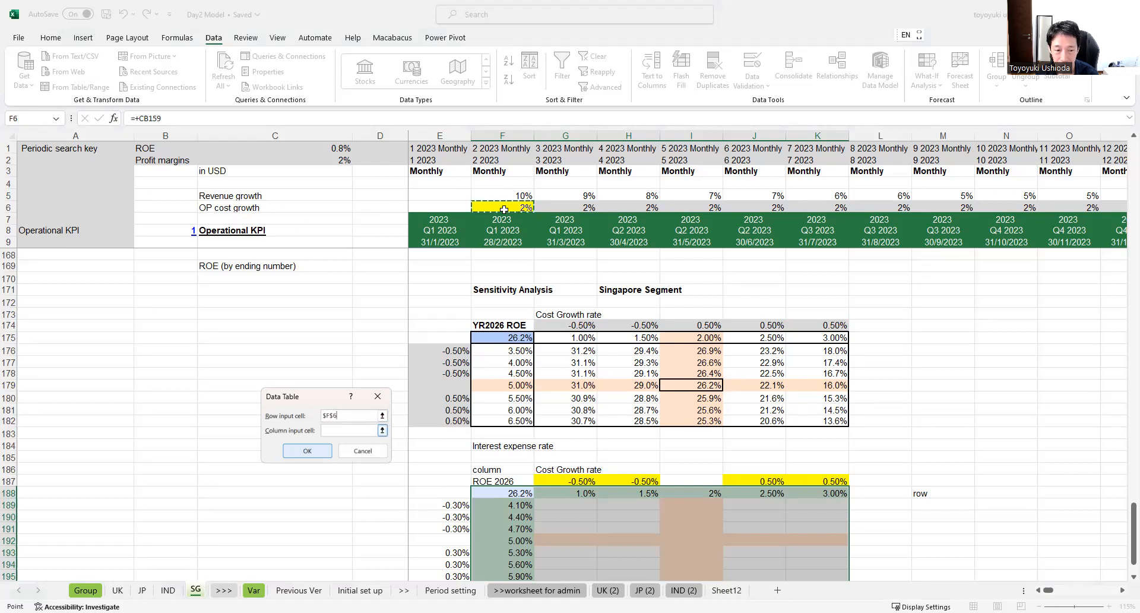
Step: Set the interest expense rate cell E155 as the column input cell and create the data table
left_click(350, 430)
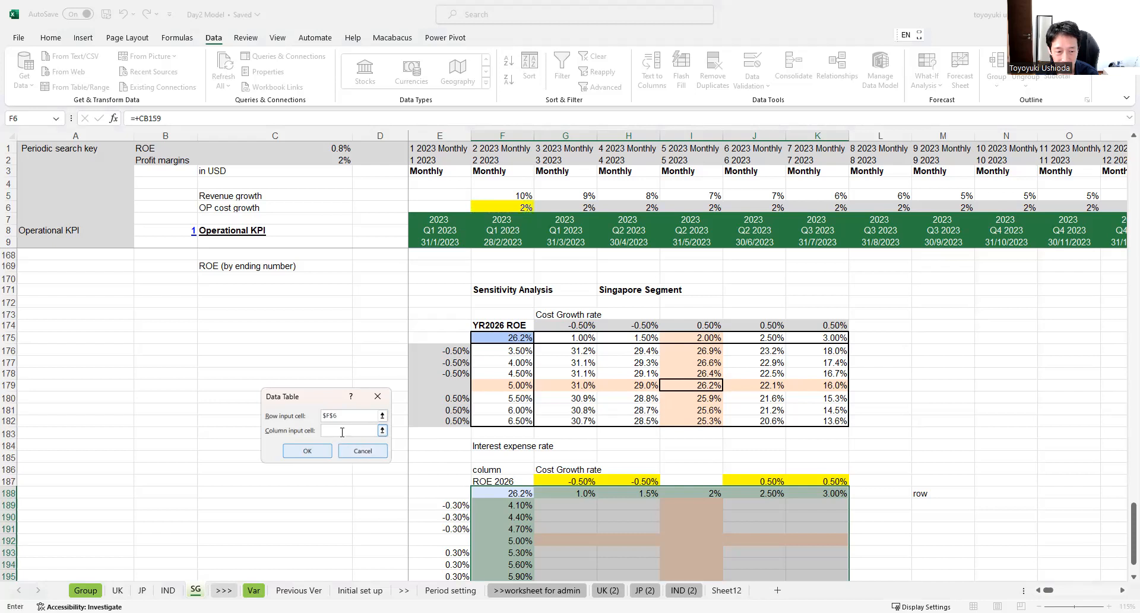
scroll(487, 416, "down", 2)
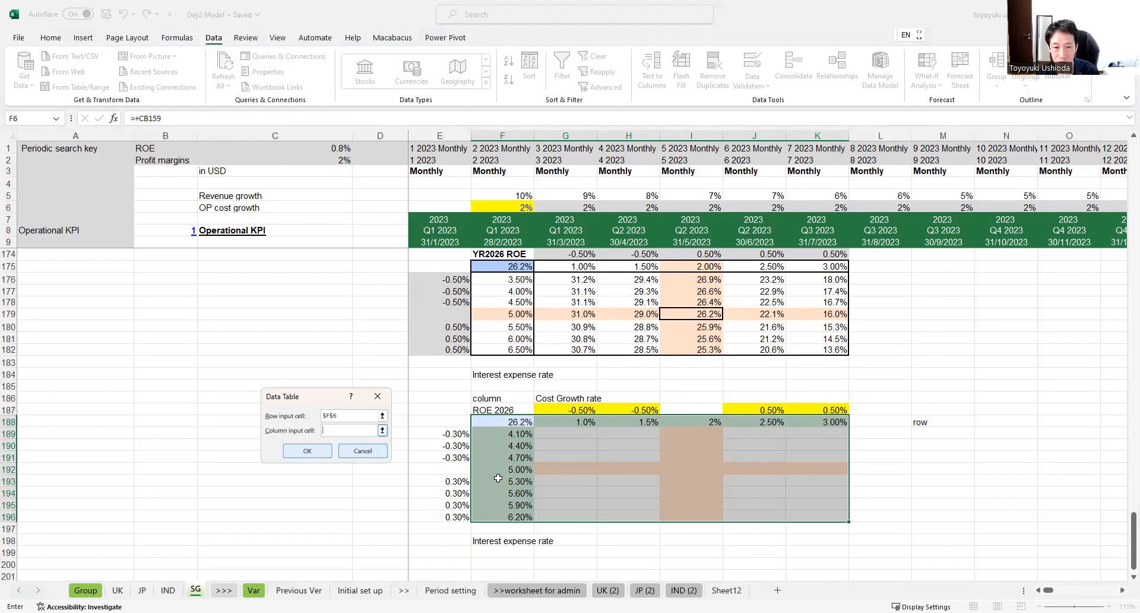
scroll(498, 478, "up", 9)
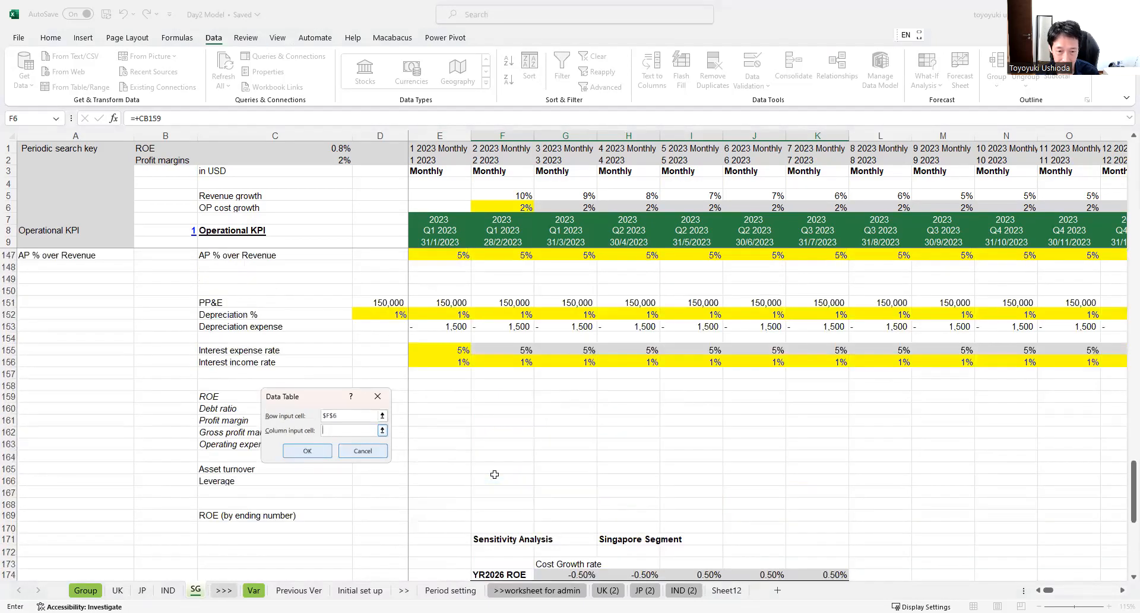
scroll(495, 474, "up", 1)
left_click(458, 386)
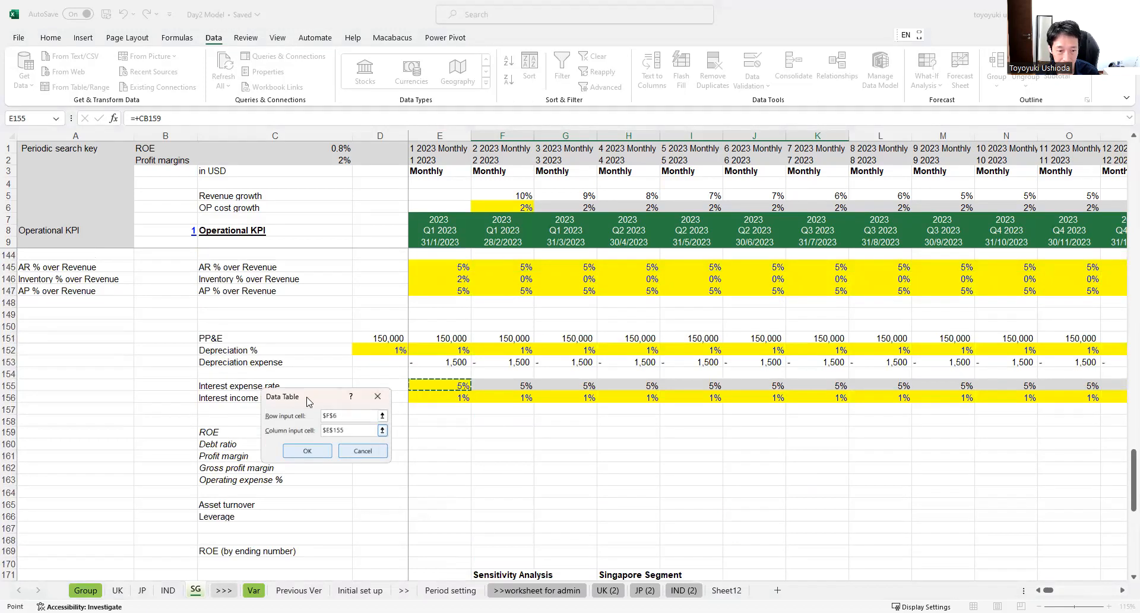
left_click_drag(309, 401, 289, 480)
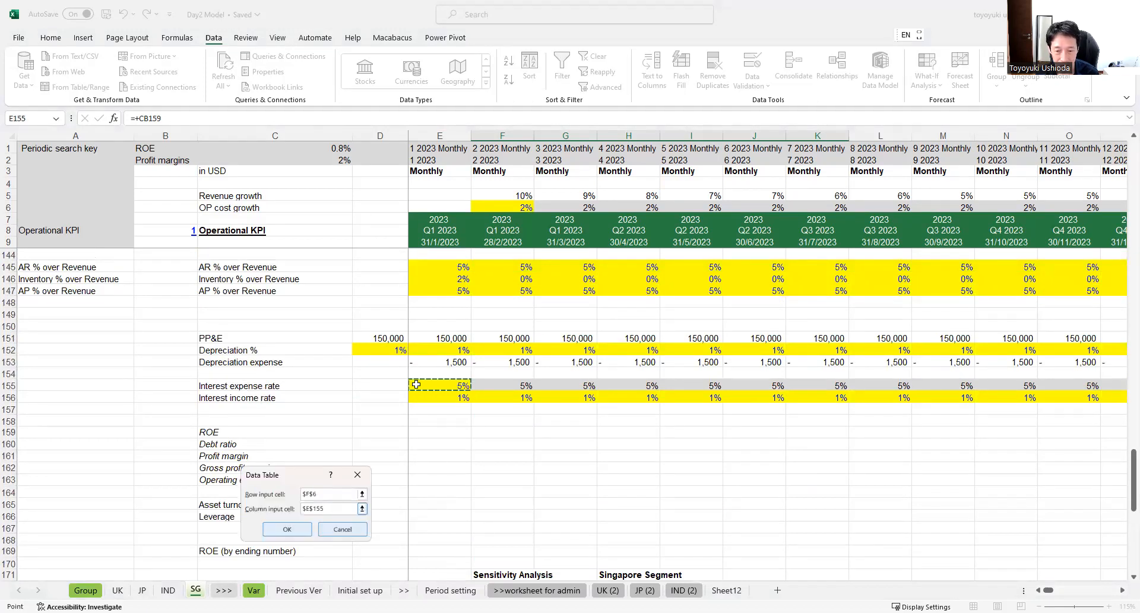
scroll(453, 419, "down", 1)
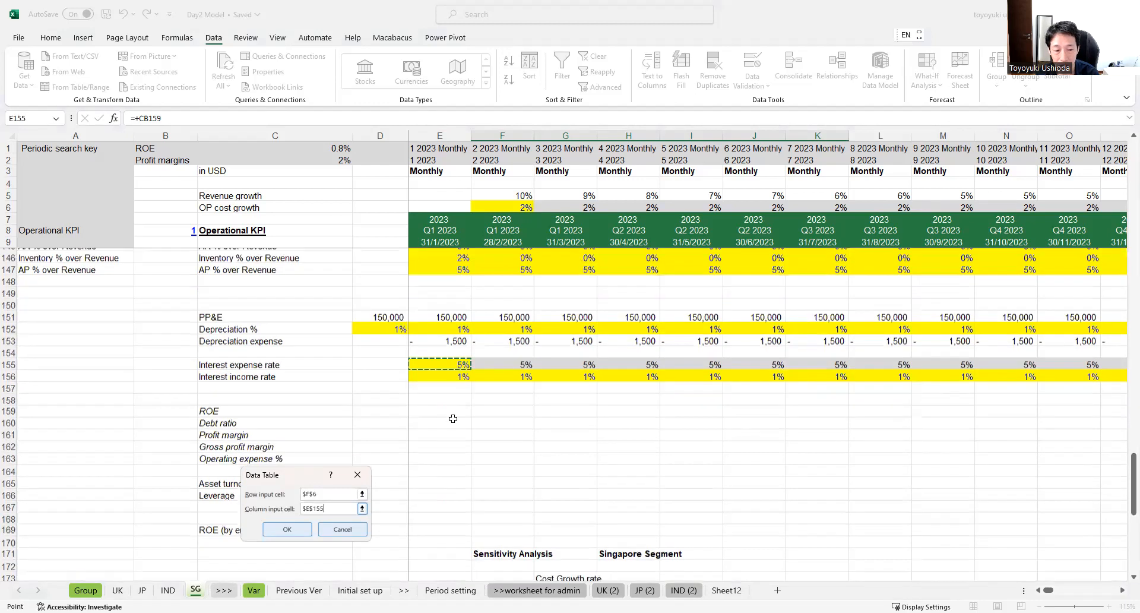
scroll(490, 463, "down", 9)
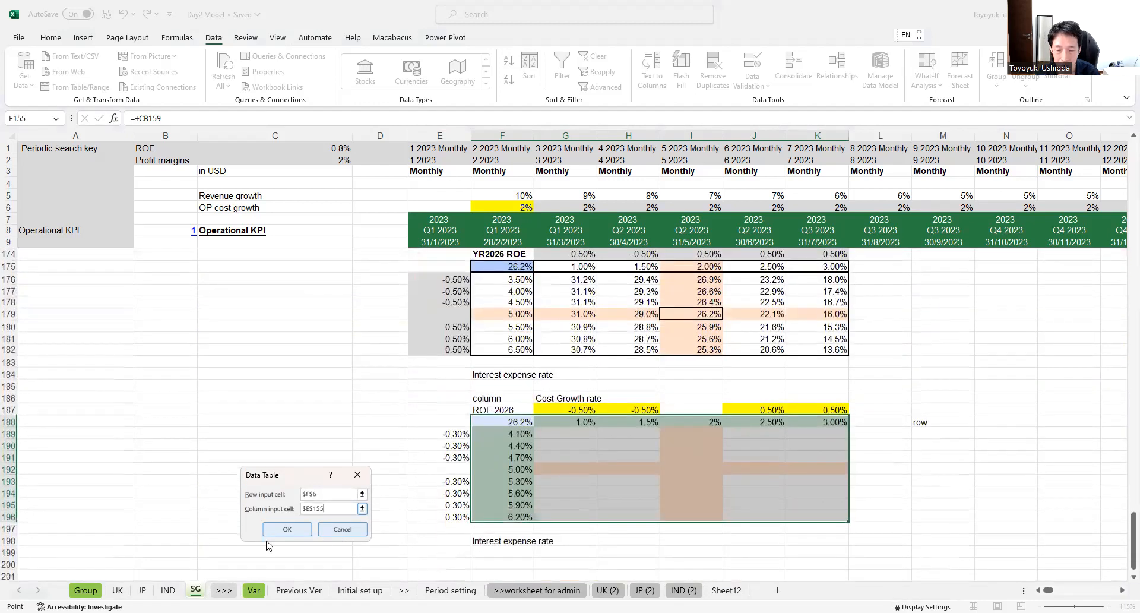
left_click(291, 530)
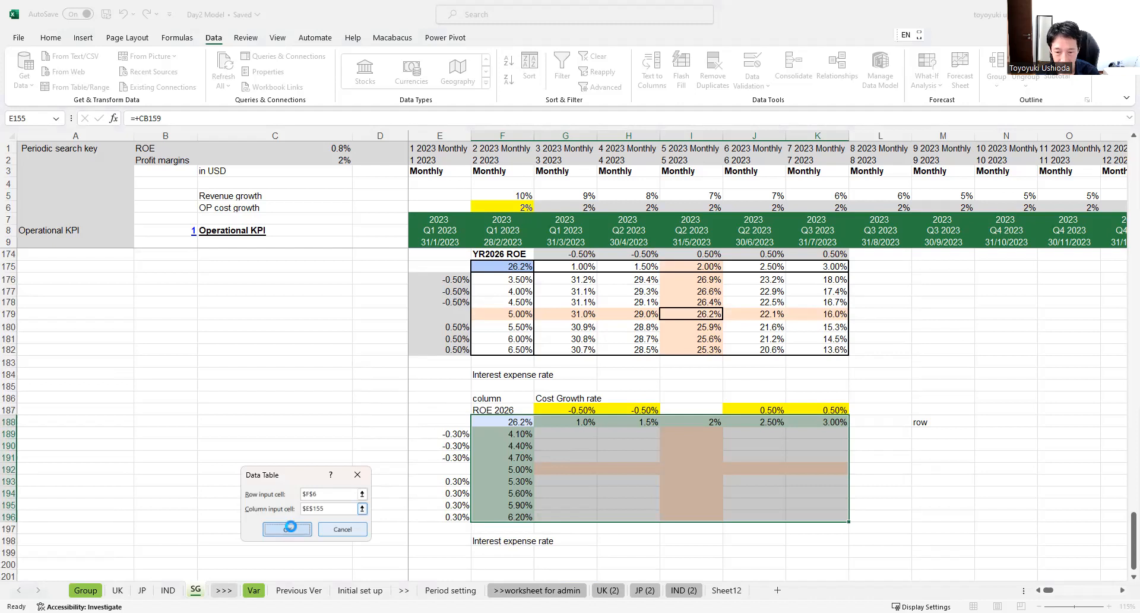
Step: Format the data table results in G189:K196 as percentages with one decimal place
left_click_drag(587, 434, 847, 520)
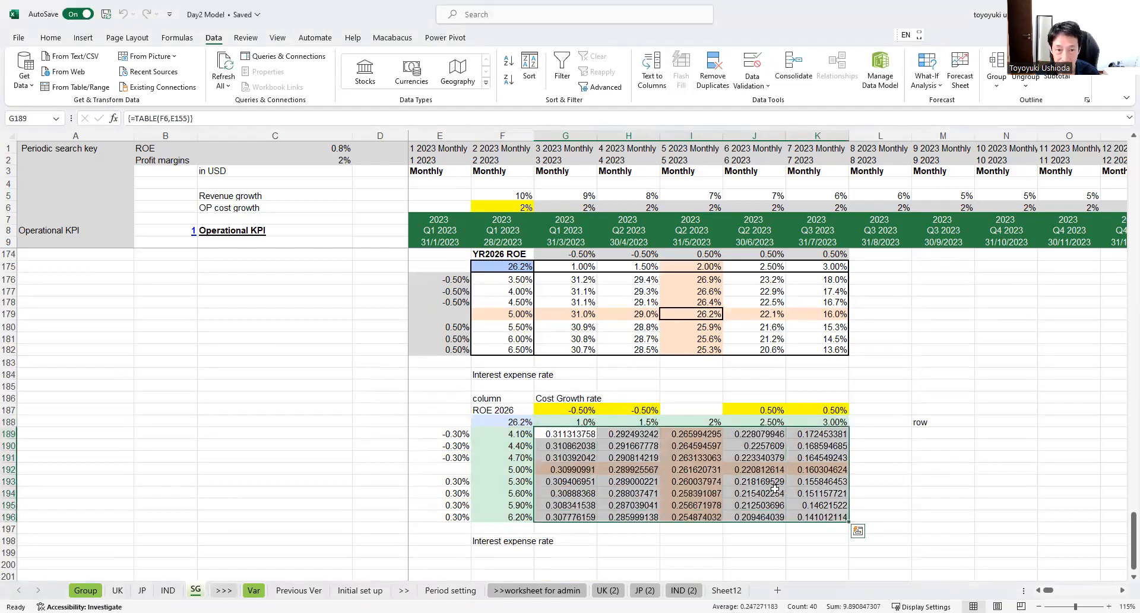
left_click(59, 39)
left_click(459, 80)
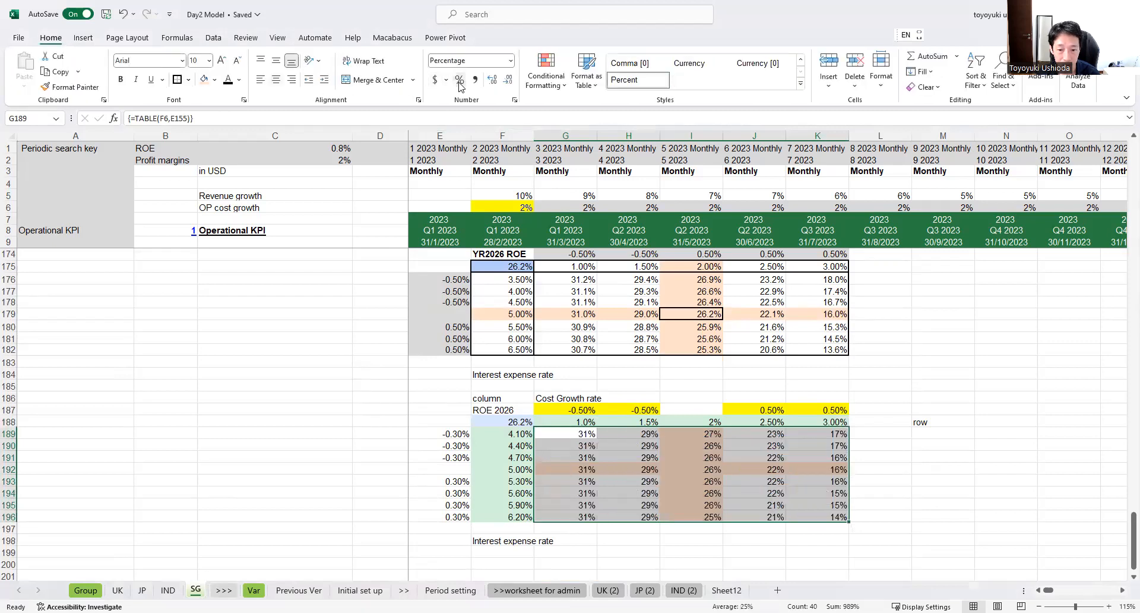
left_click(493, 80)
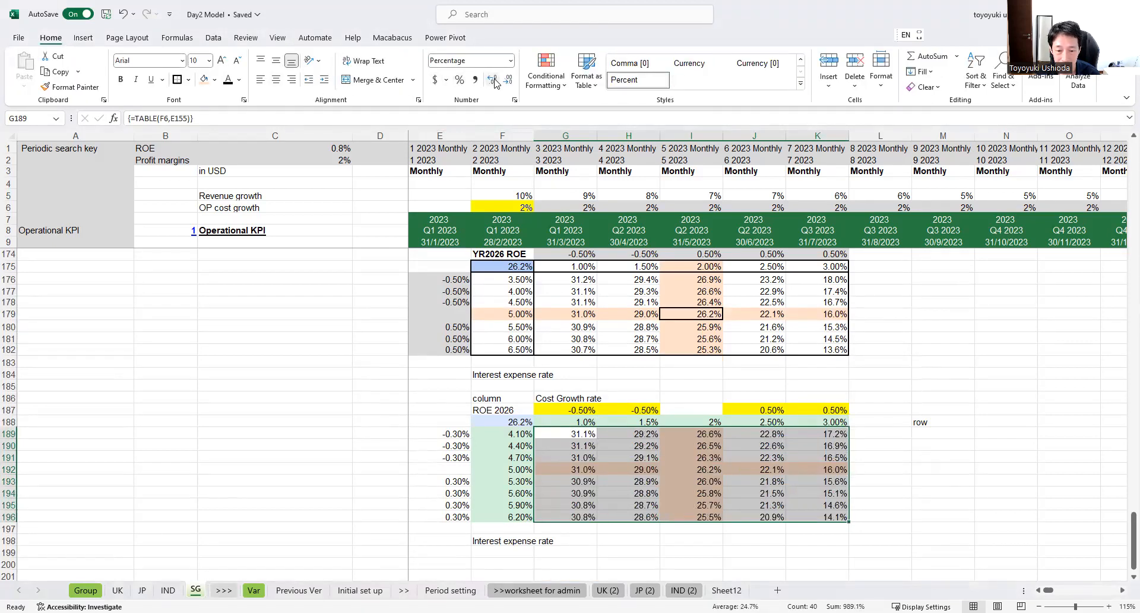
left_click(729, 470)
Step: Show the base-case cost growth rate in I188 with one decimal place
scroll(902, 481, "up", 1)
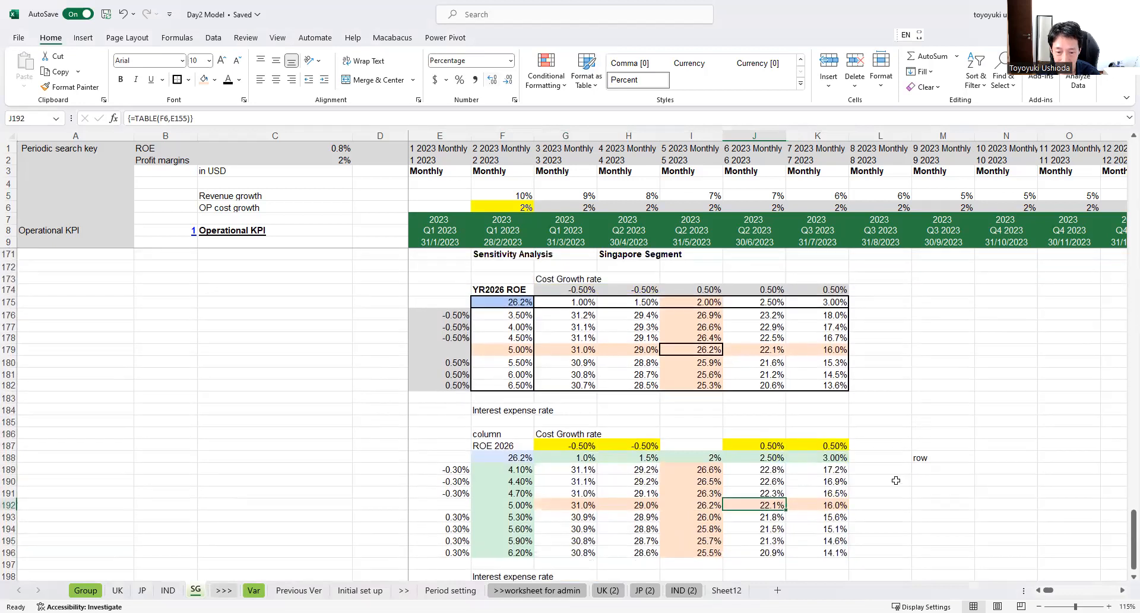
left_click(498, 503)
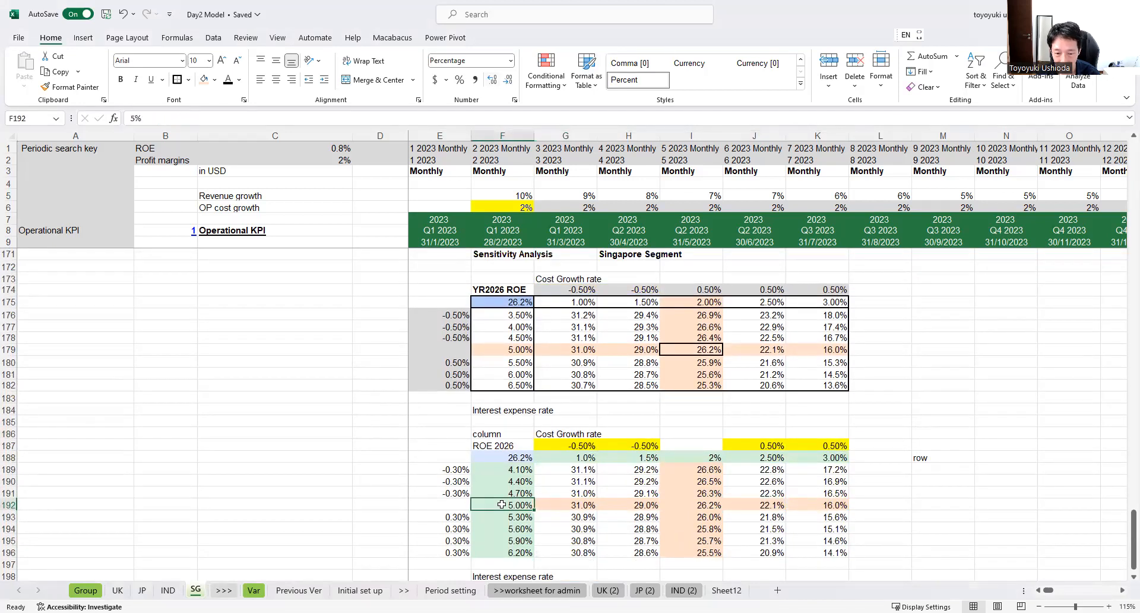
left_click(694, 458)
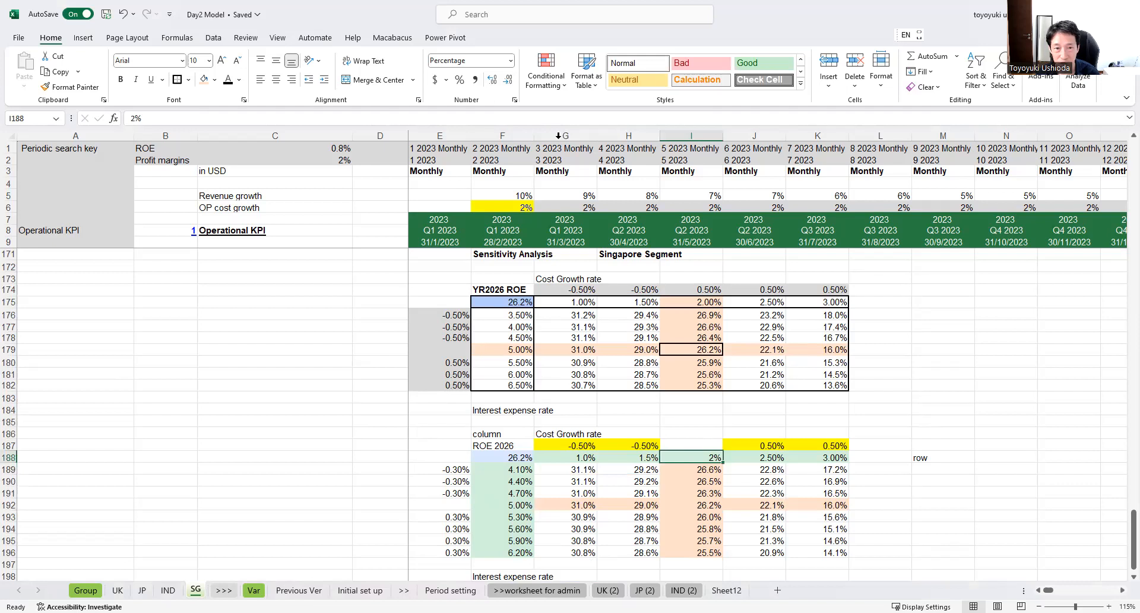
left_click(492, 80)
Step: Compare the new table's base-case result in I192 with the ROE in F188 and with the original table E174:K182
left_click(712, 505)
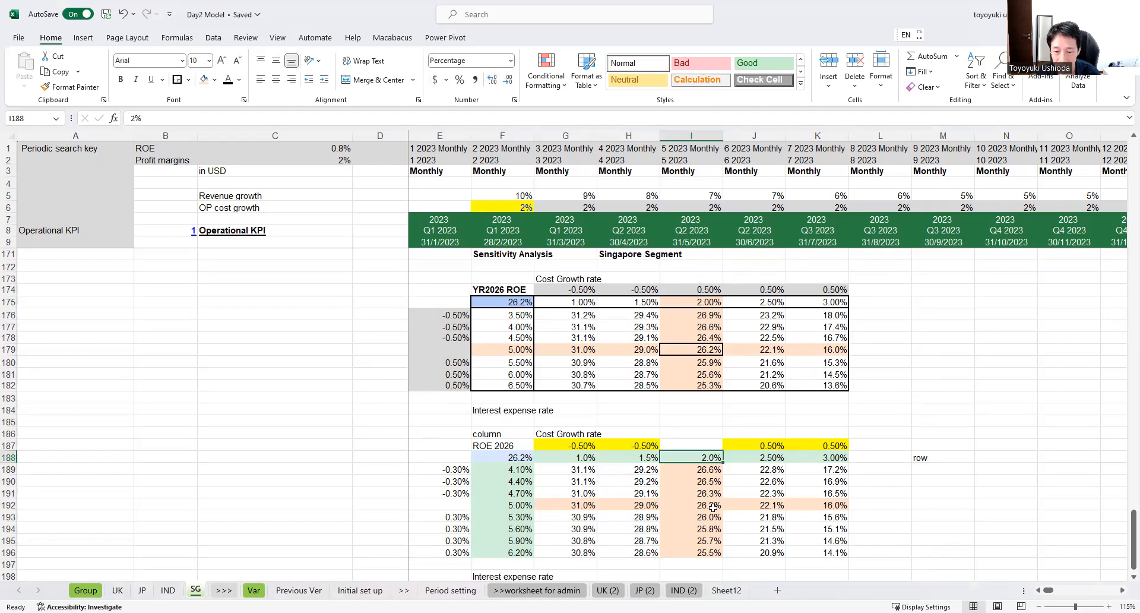
left_click(509, 460)
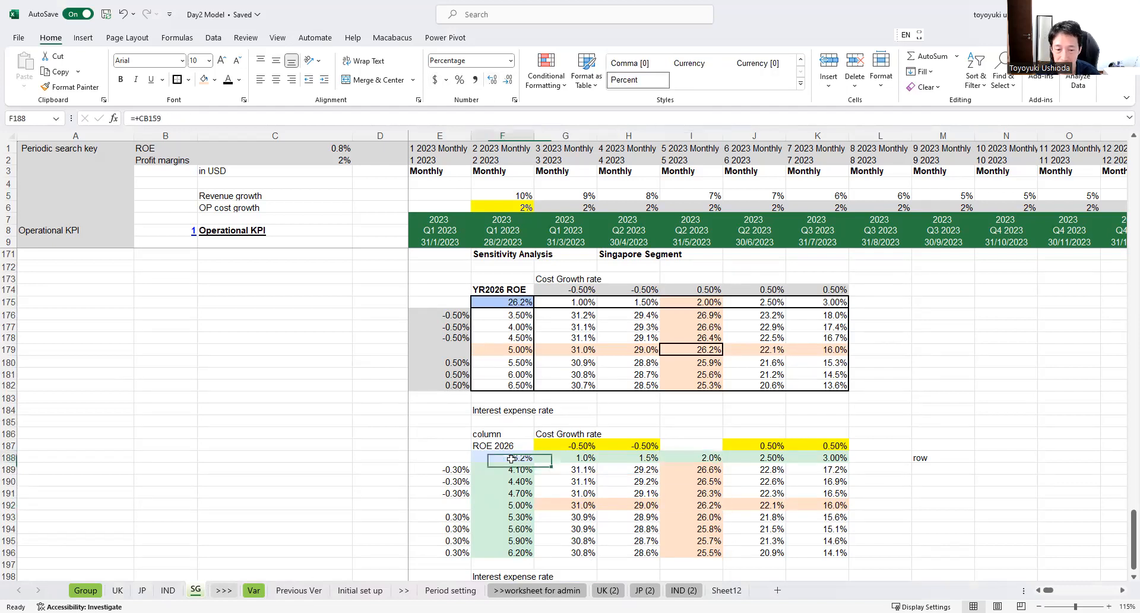
left_click(685, 505)
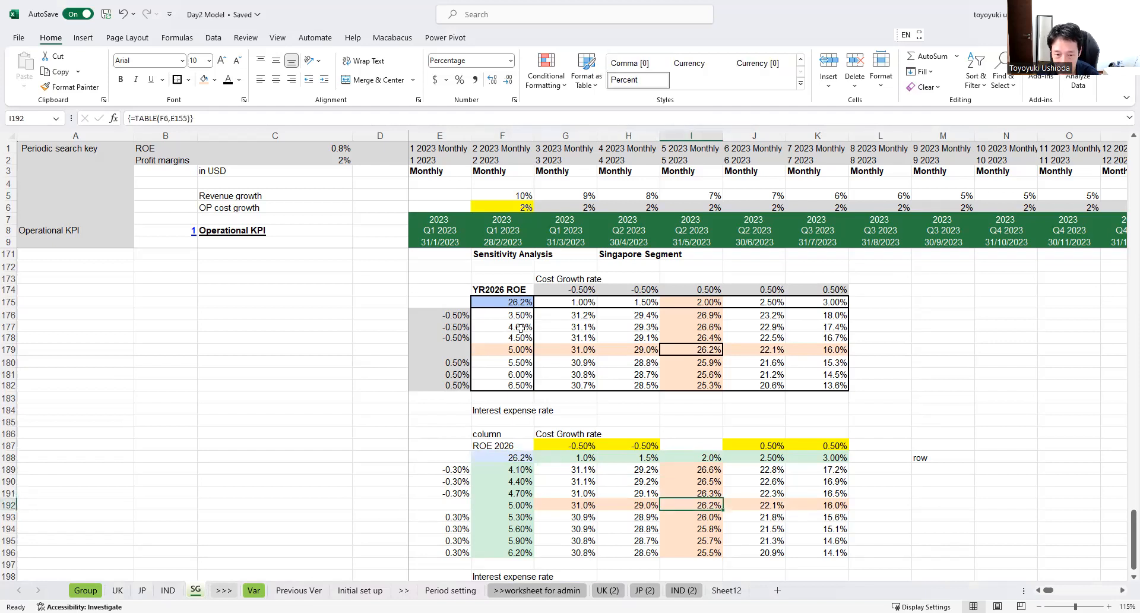
scroll(532, 341, "up", 1)
left_click_drag(462, 329, 844, 421)
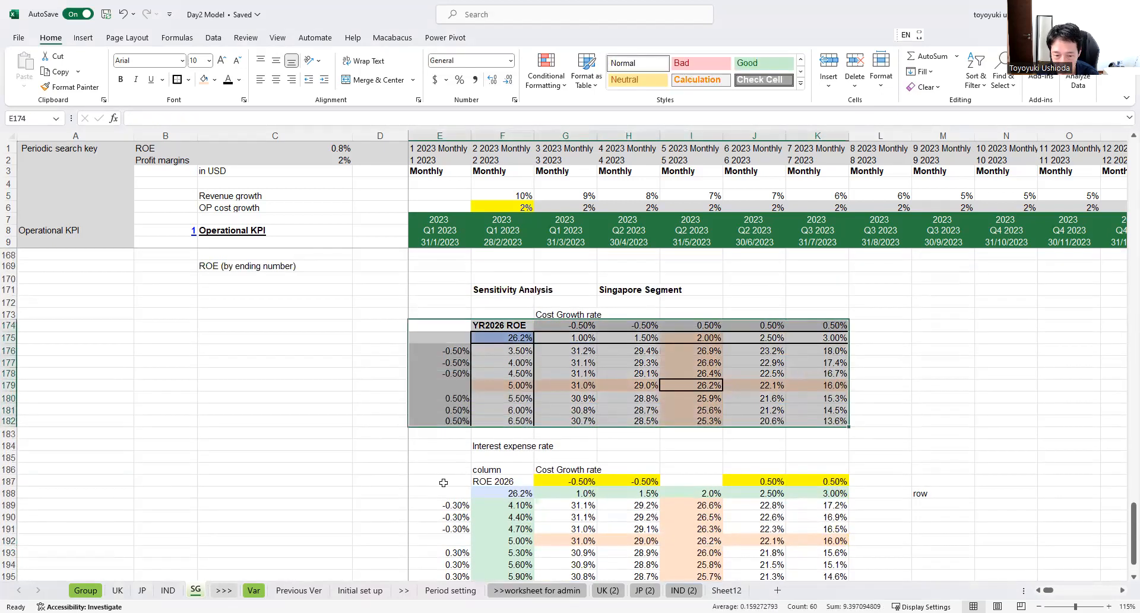
scroll(469, 453, "down", 1)
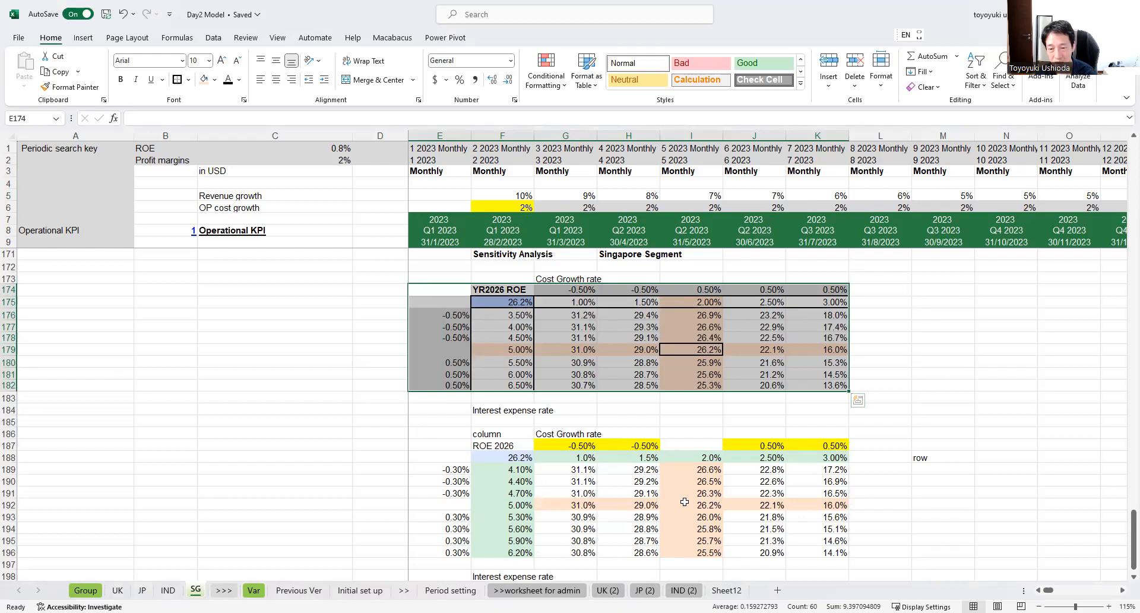
Step: Check the base-case rates in I188 and F192 against the model's interest expense rate cells E155 and F155
left_click(683, 460)
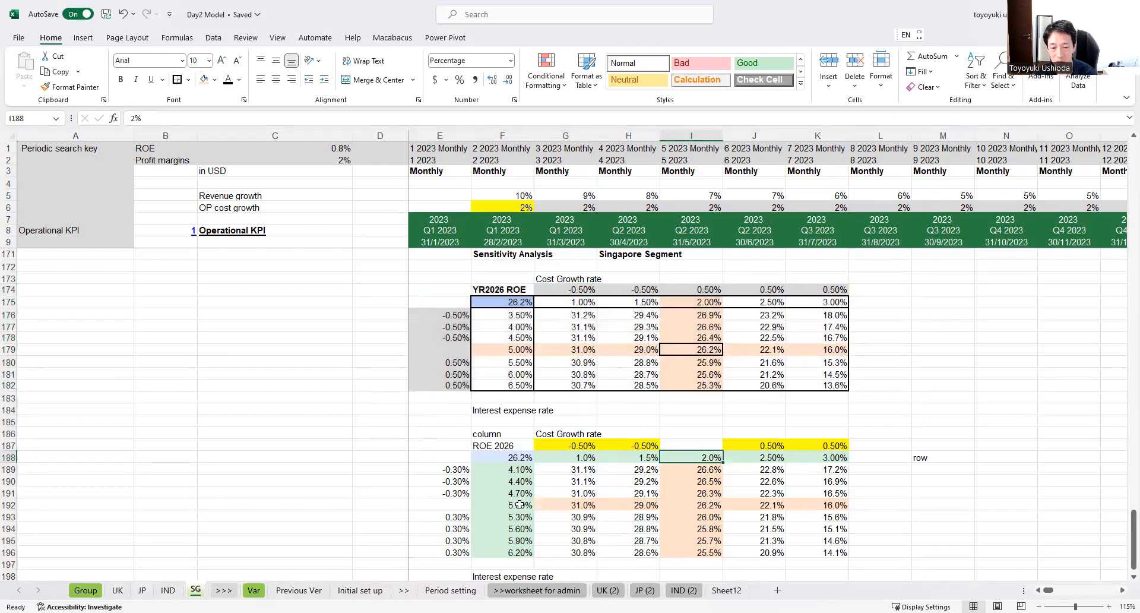
left_click(512, 509)
scroll(515, 505, "down", 1)
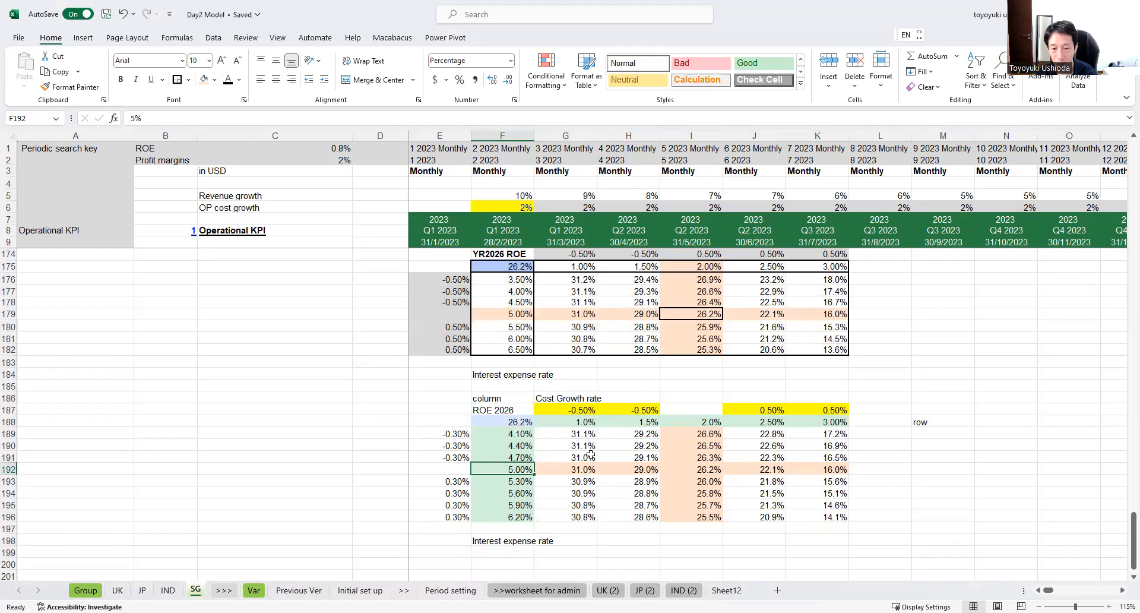
scroll(602, 416, "up", 1)
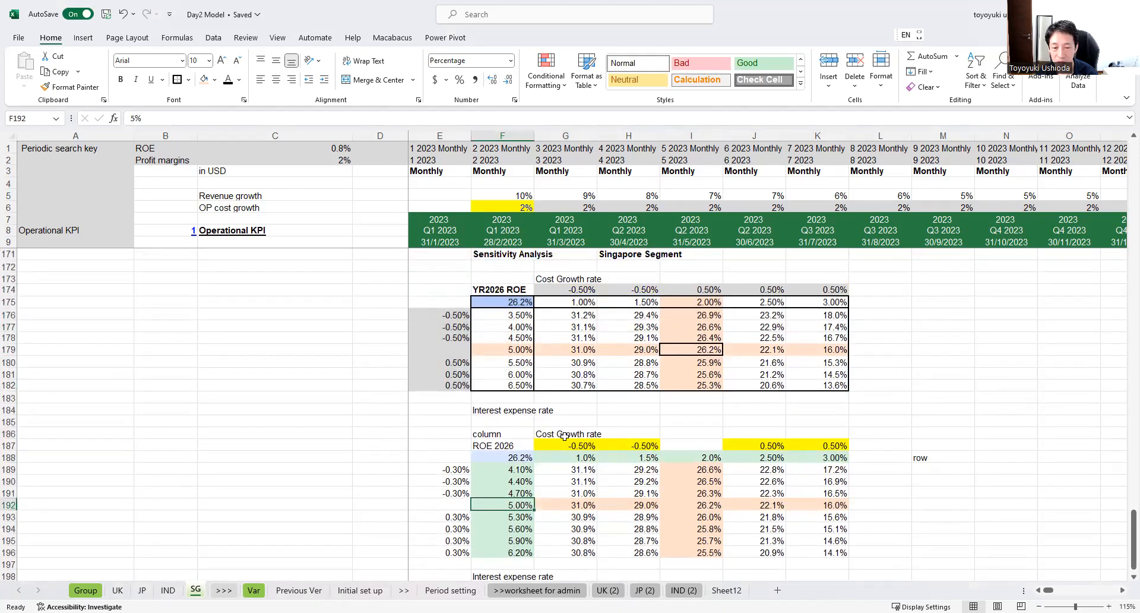
left_click(565, 436)
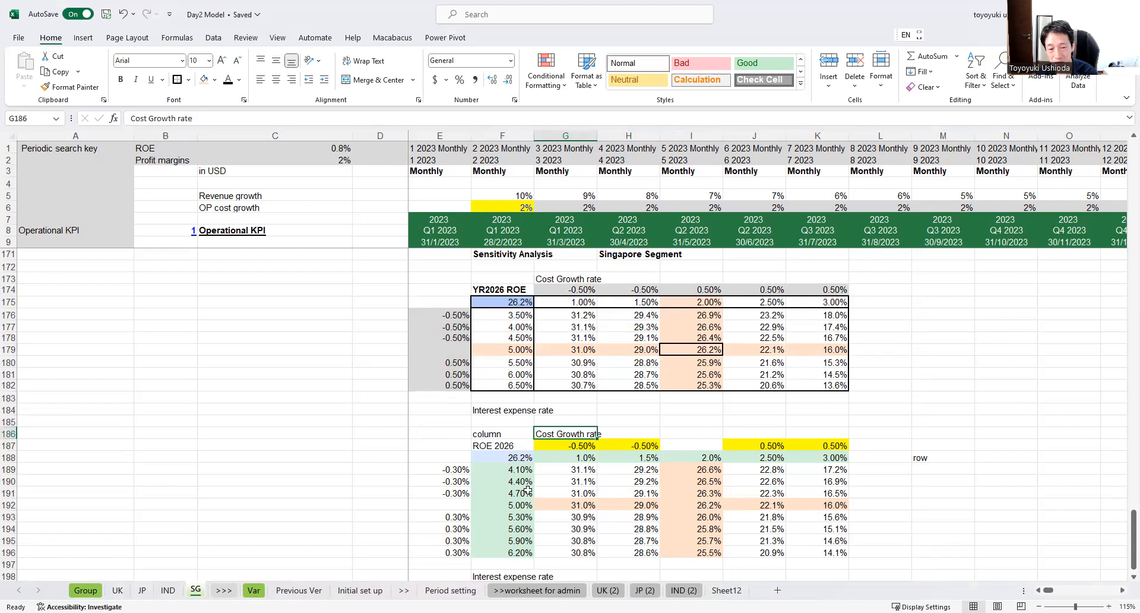
scroll(527, 490, "down", 1)
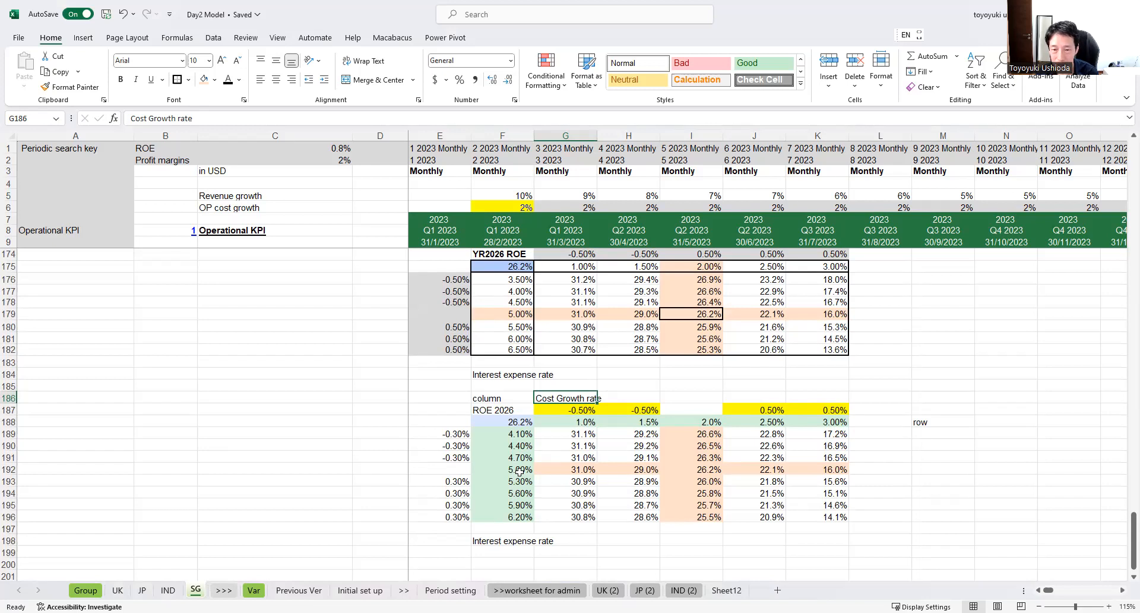
scroll(519, 471, "up", 3)
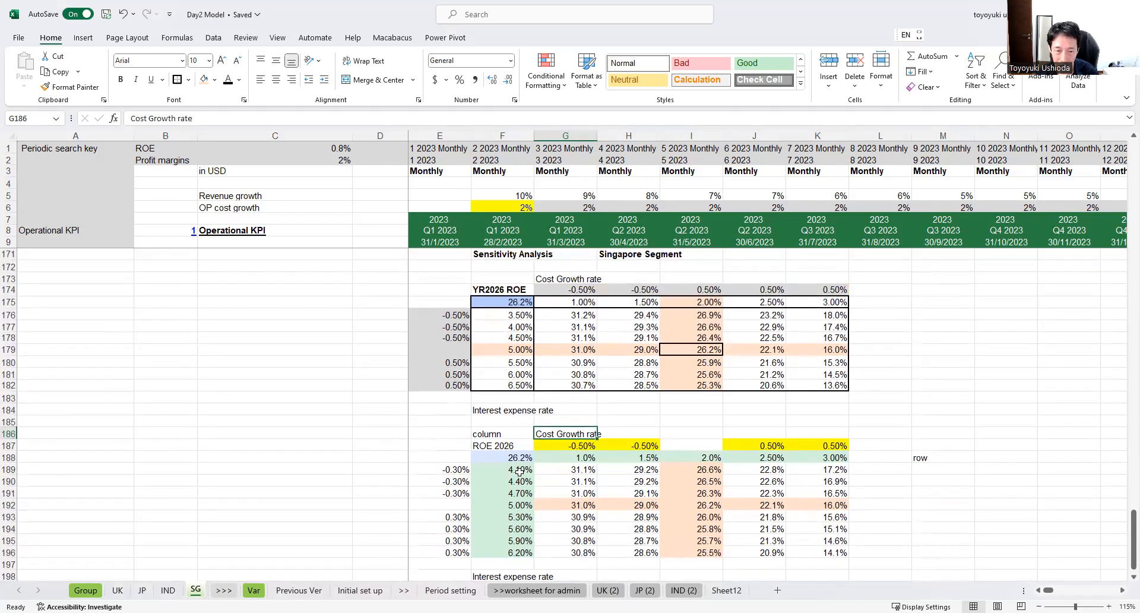
scroll(520, 471, "up", 8)
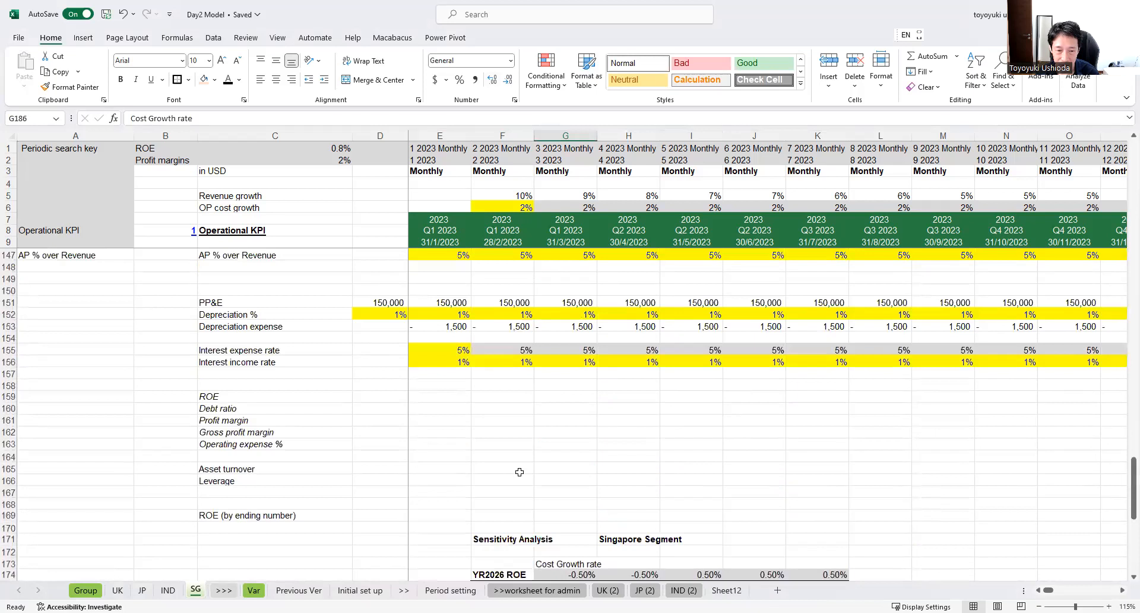
left_click(455, 423)
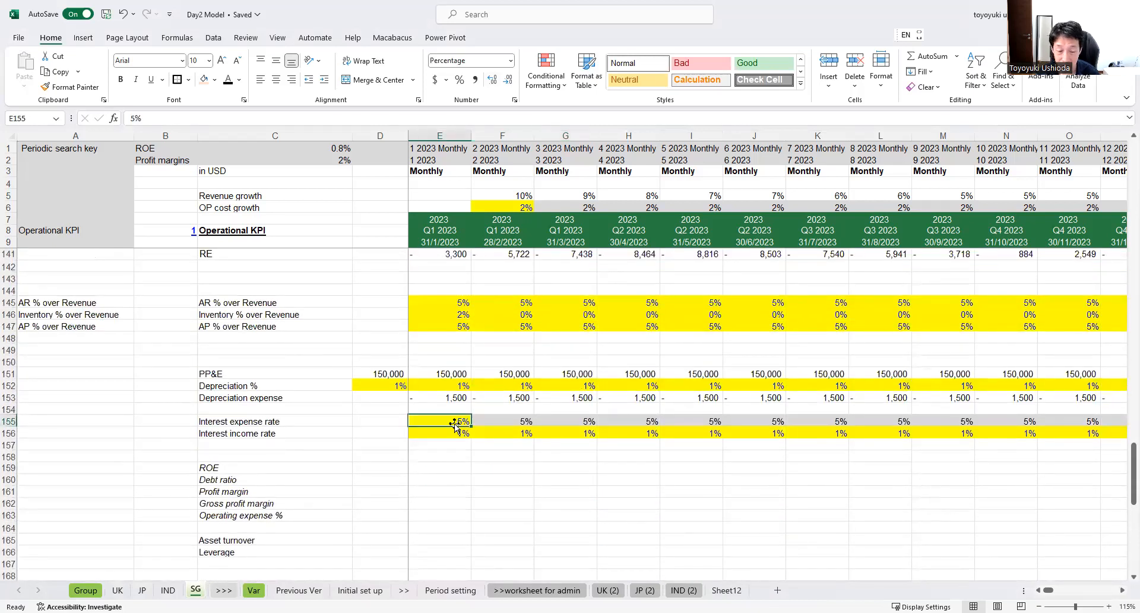
left_click(512, 420)
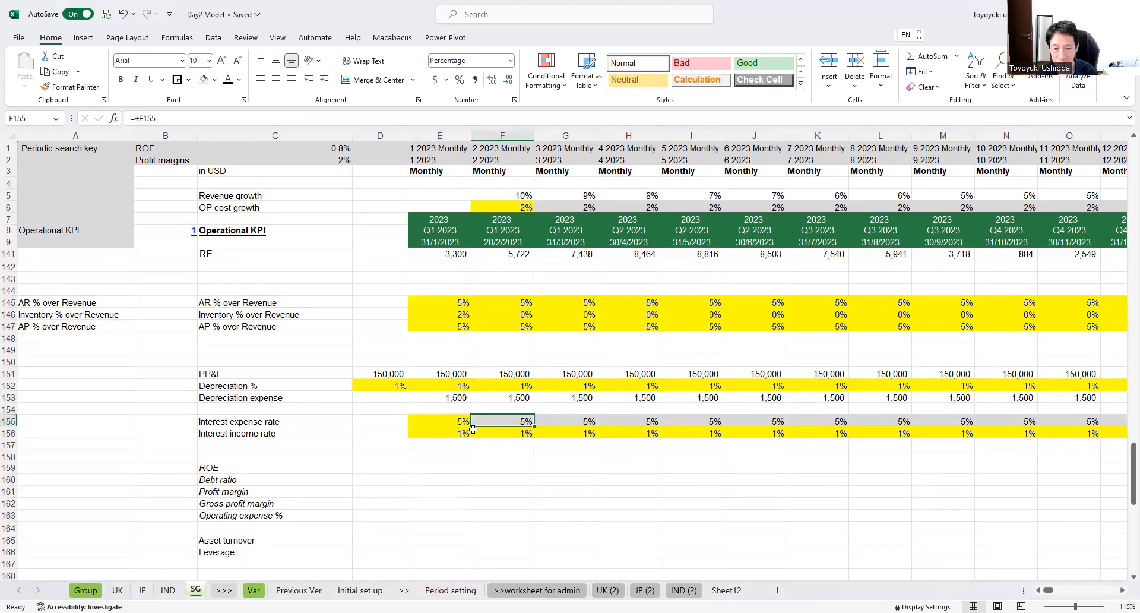
scroll(473, 429, "down", 6)
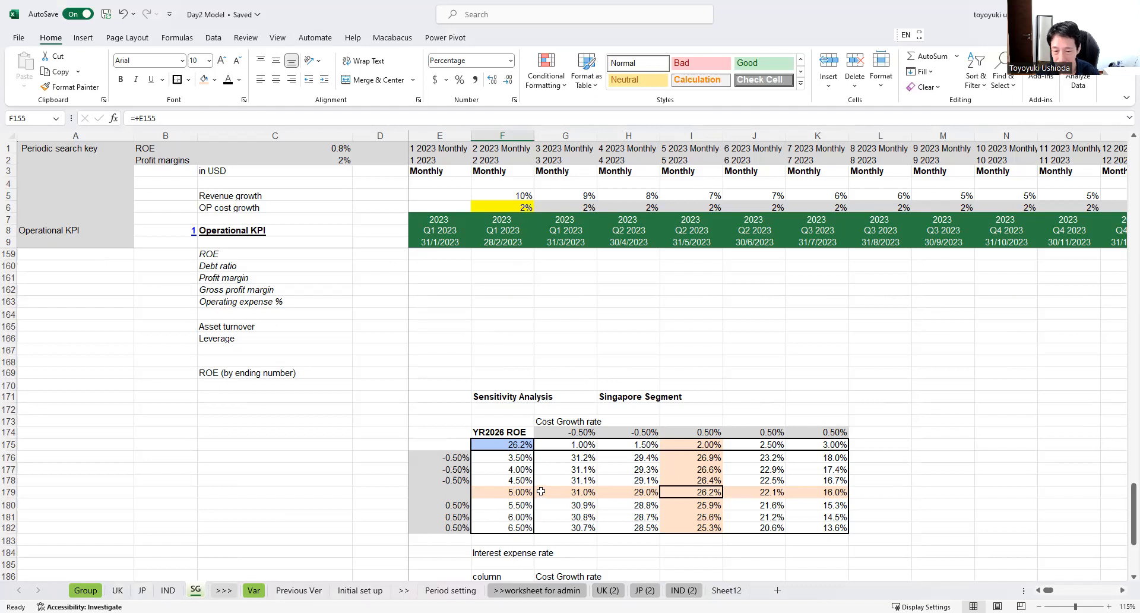
scroll(541, 492, "down", 4)
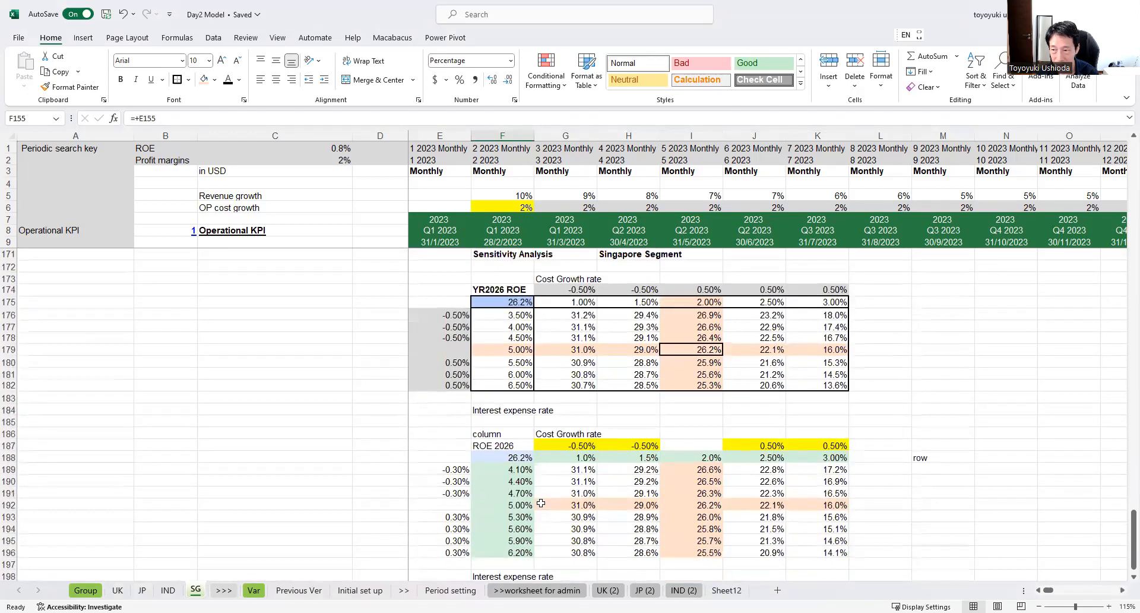